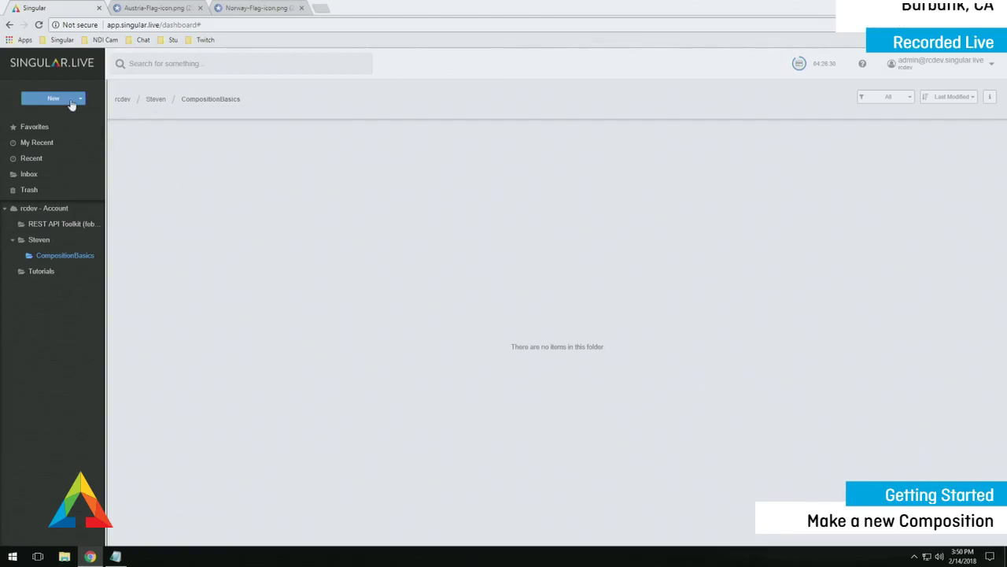
Create a new composition named Comp01 in the CompositionBasics folder
click(70, 104)
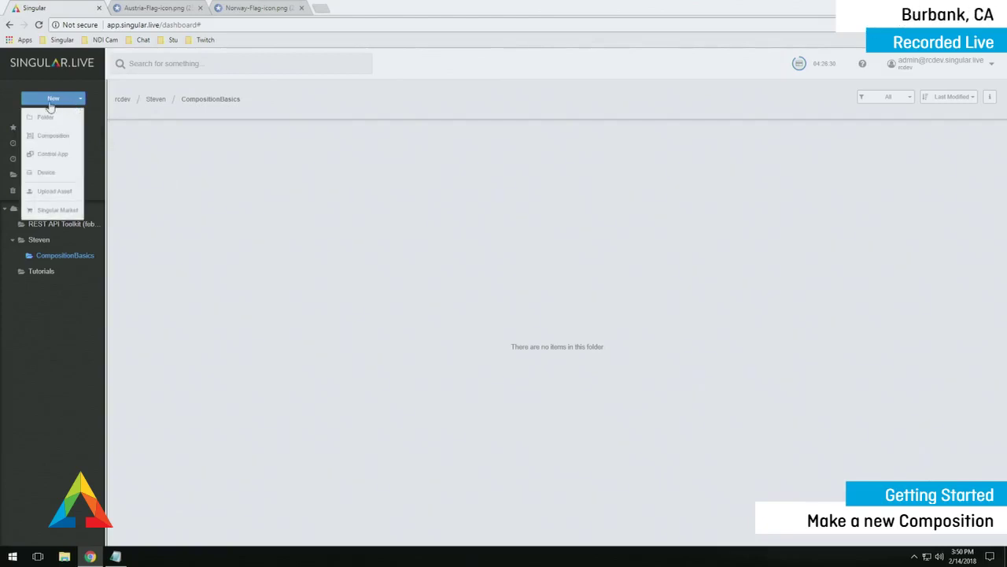
click(57, 143)
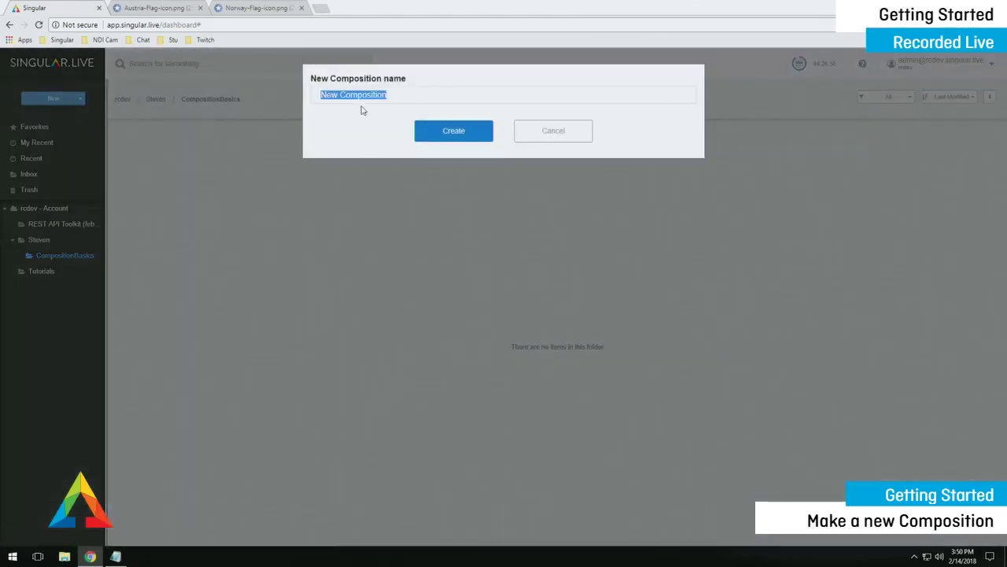
text(Comp01)
key(Return)
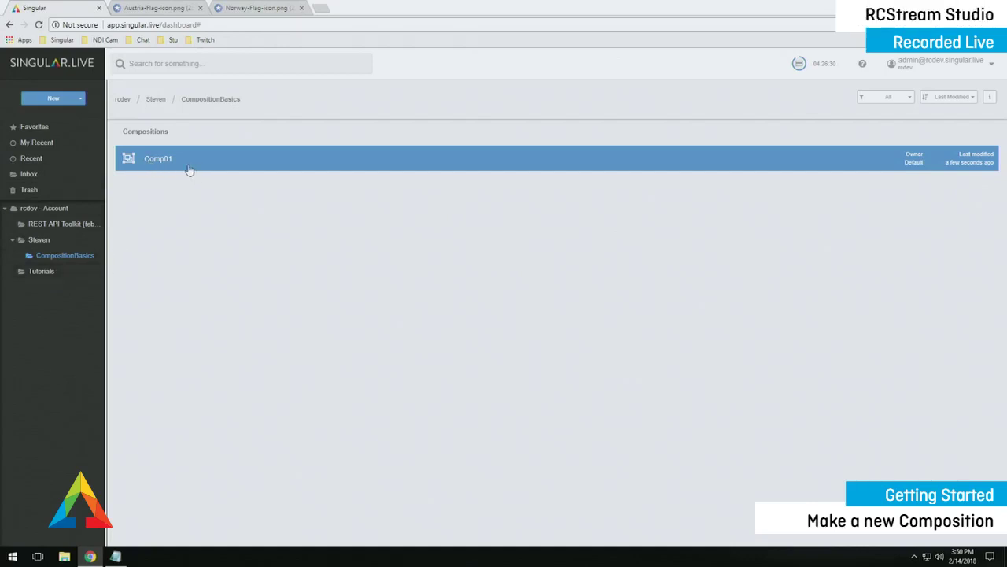
Filter the folder's contents to Assets and return the filter to All
click(902, 101)
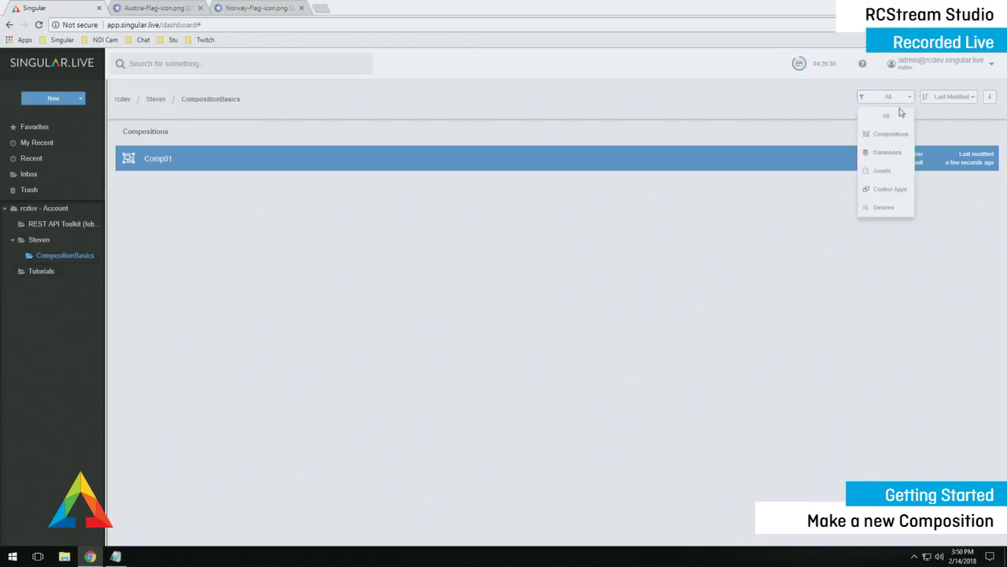
click(890, 172)
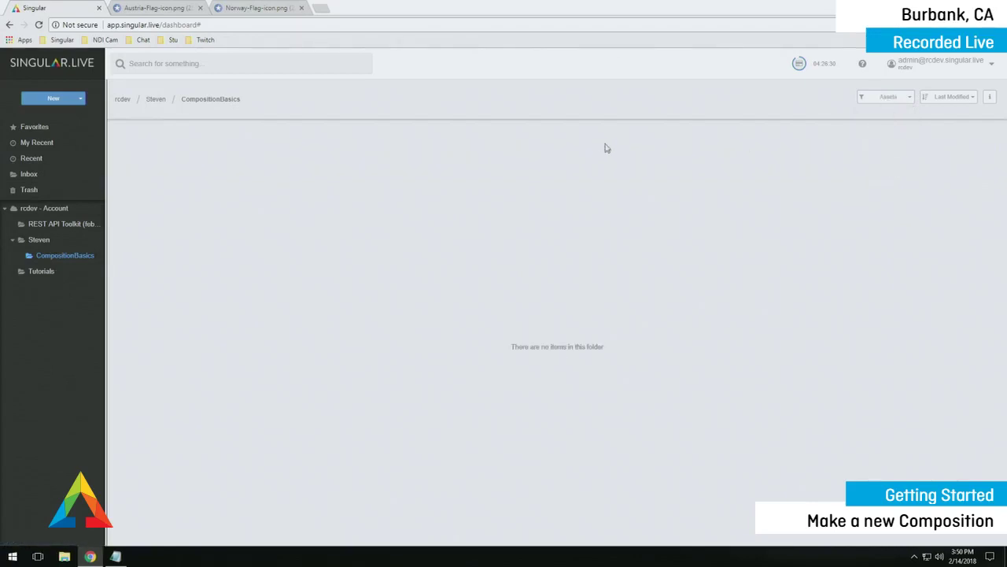
click(890, 105)
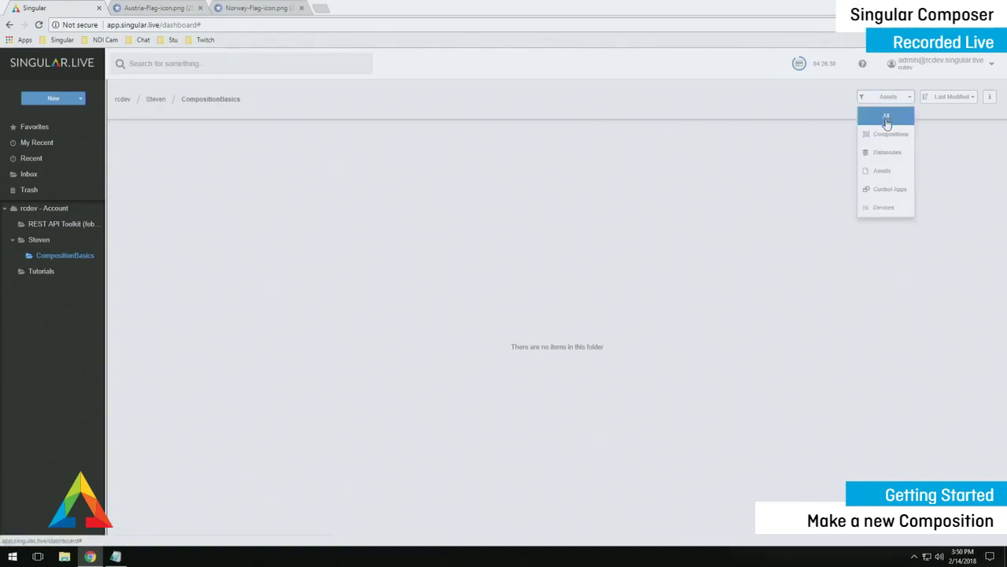
click(887, 121)
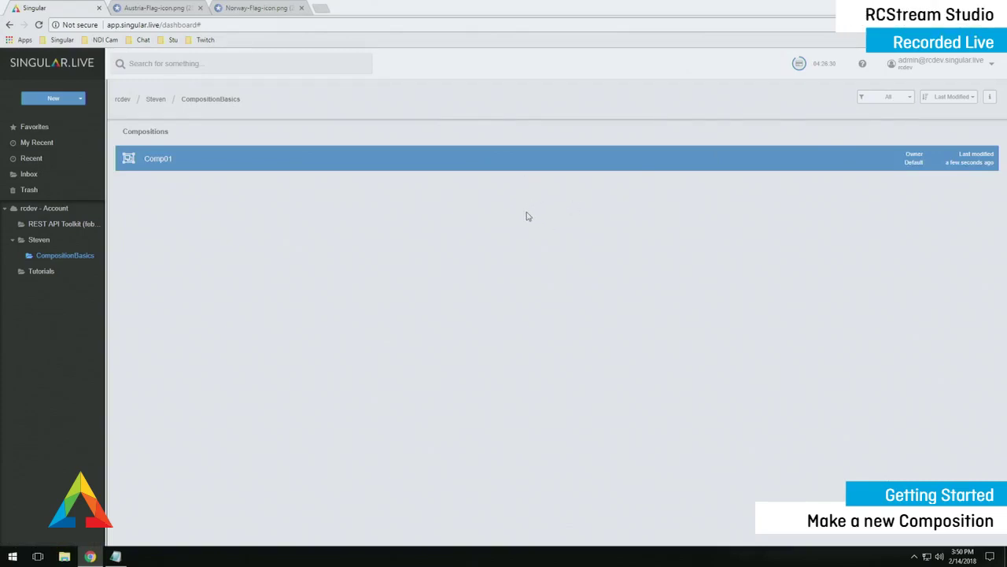
Open the Comp01 composition for editing and rename its default group as Parent
double_click(152, 161)
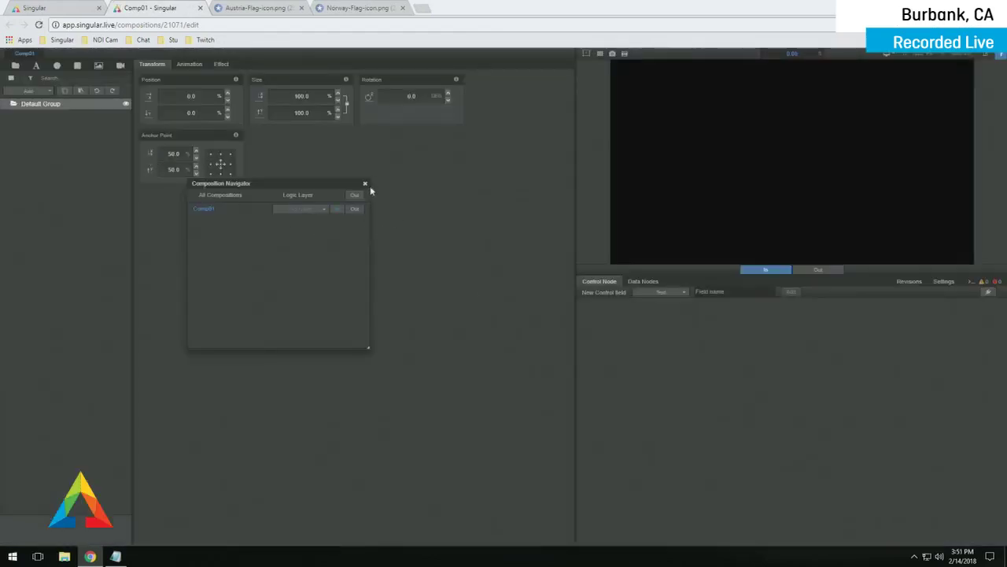
click(366, 184)
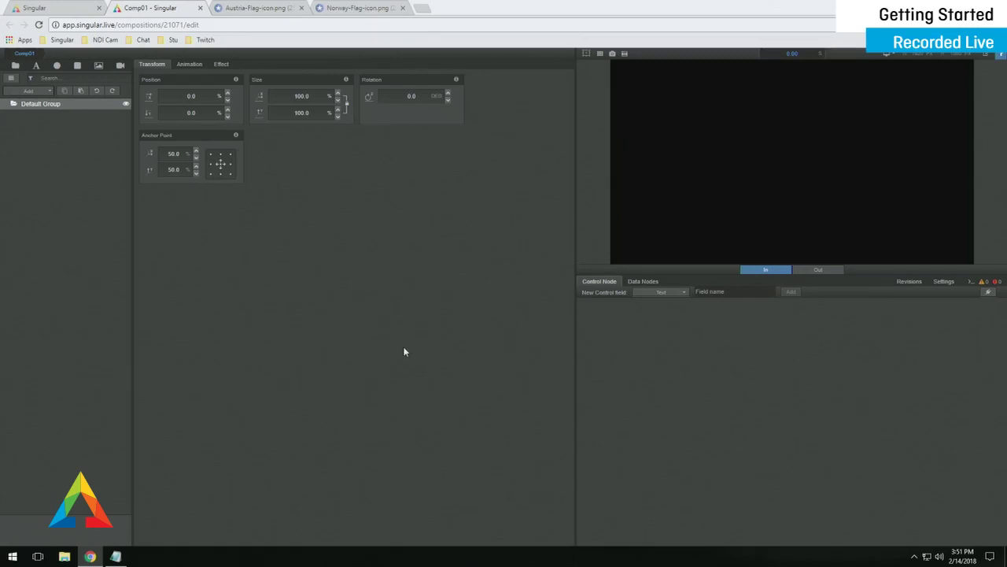
double_click(41, 104)
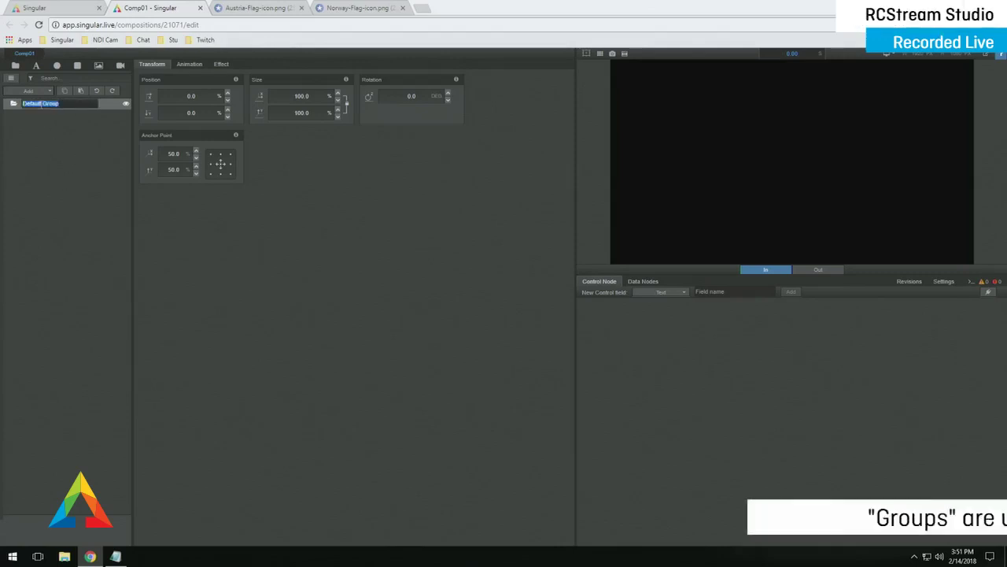
text(Parent)
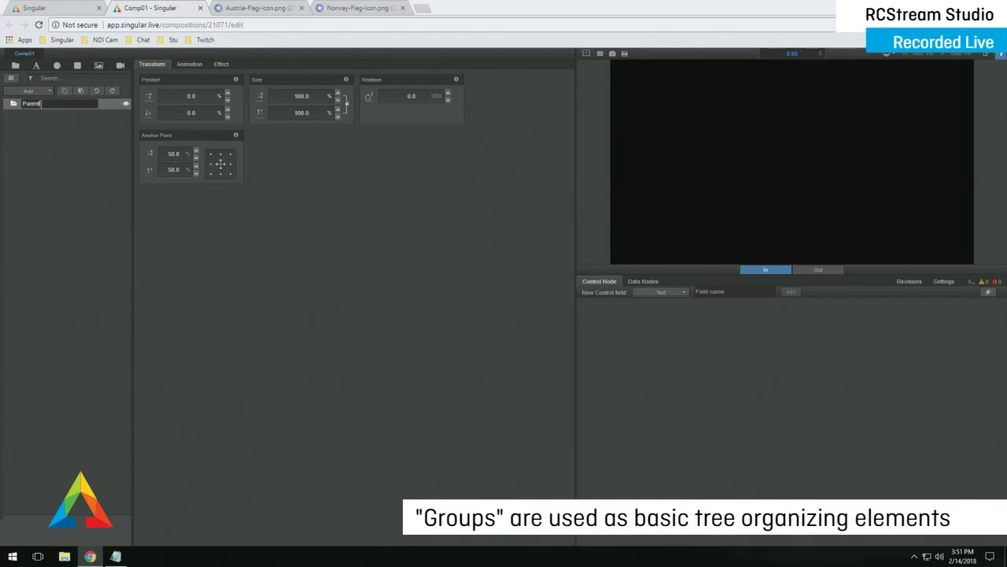
key(Return)
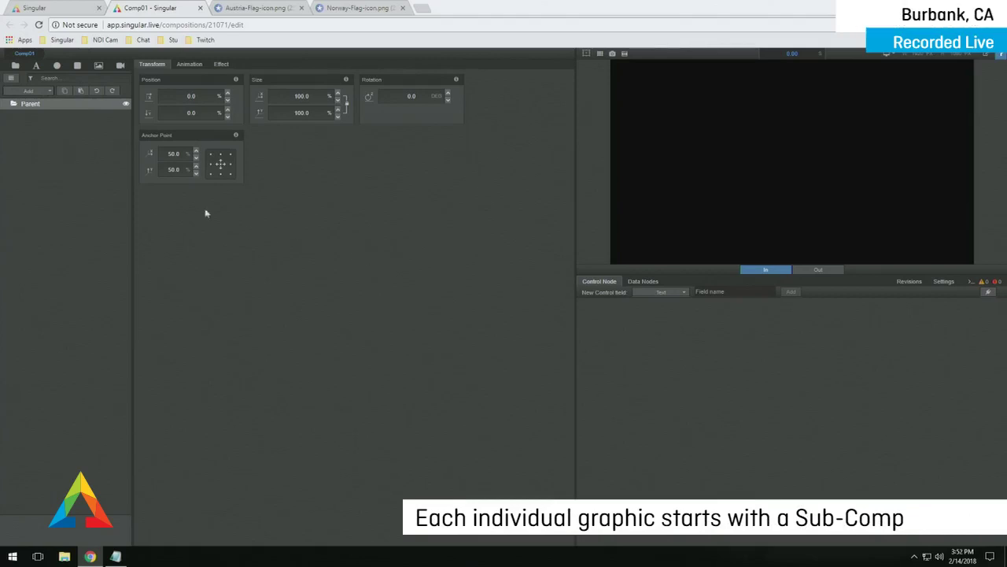
Add a new subcomposition under the Parent group and name it LowerThird1
click(34, 93)
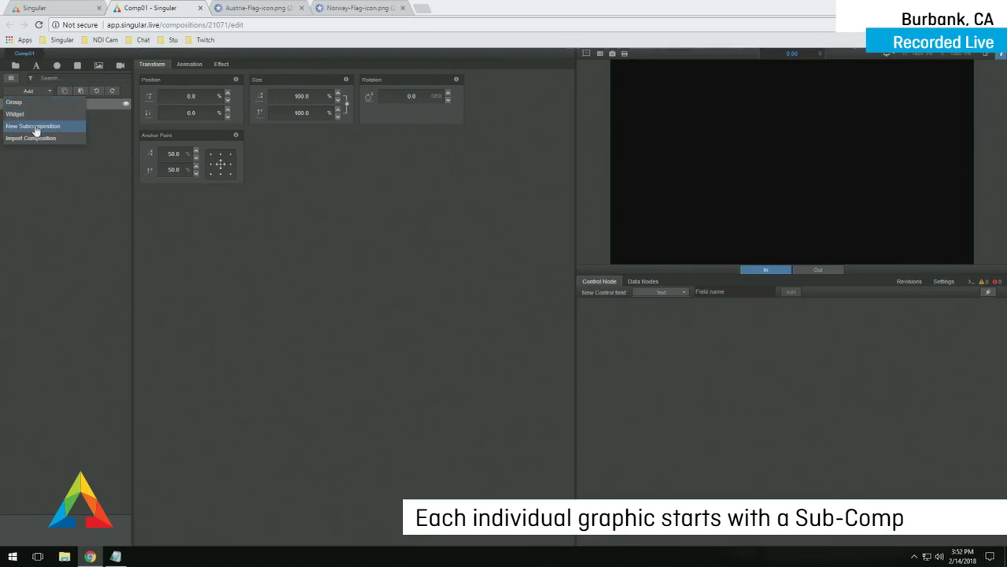
click(35, 128)
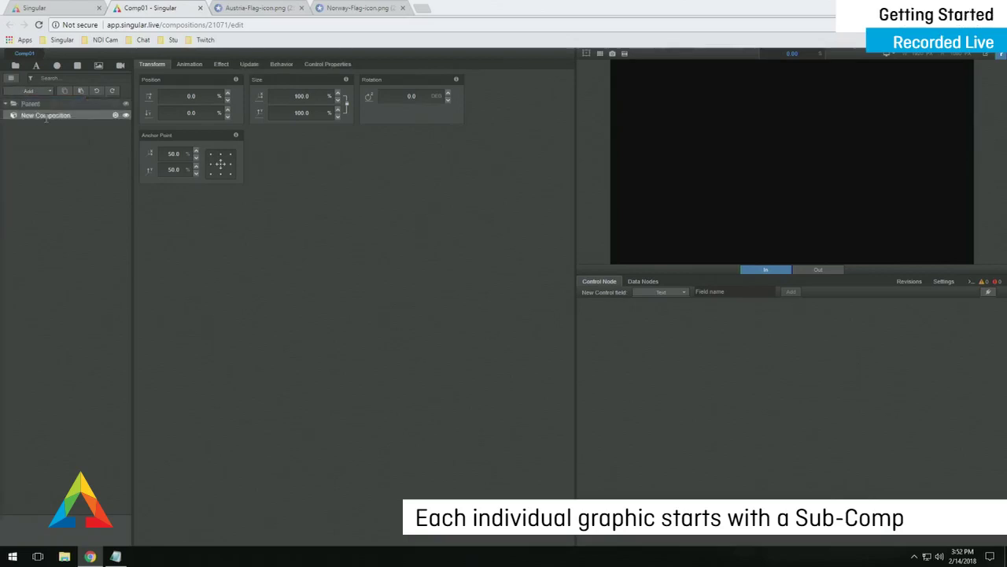
double_click(45, 116)
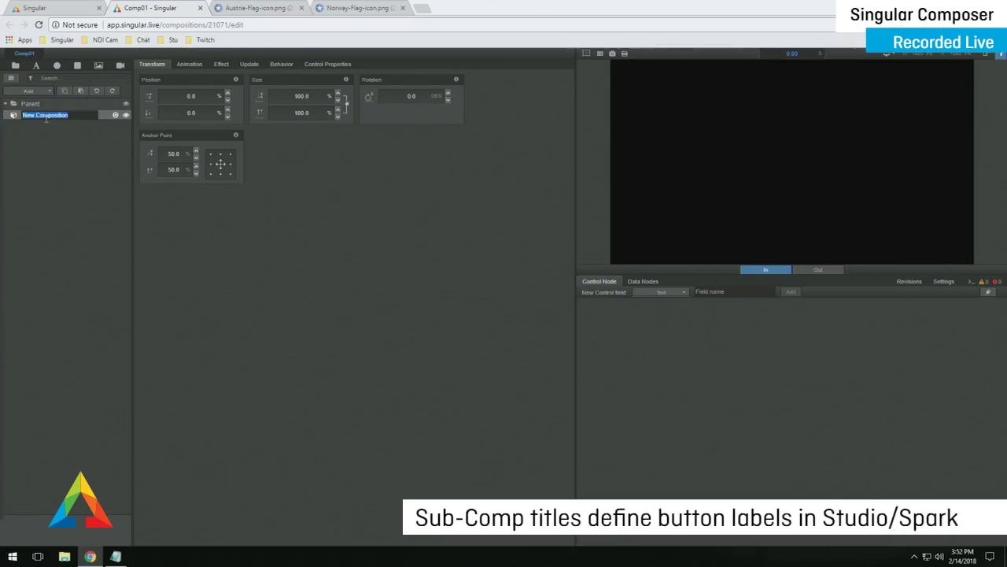
text(LowerThird1)
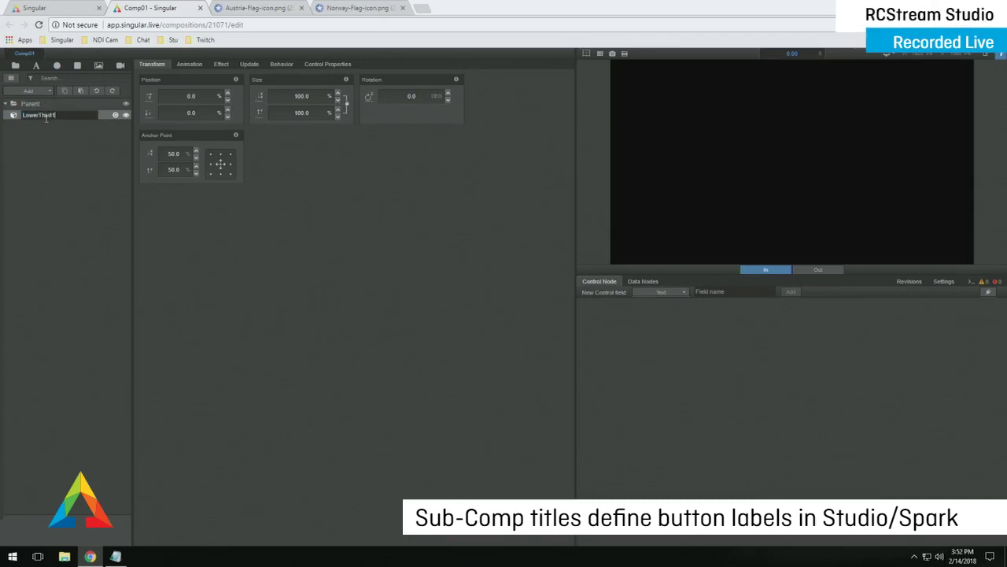
key(Return)
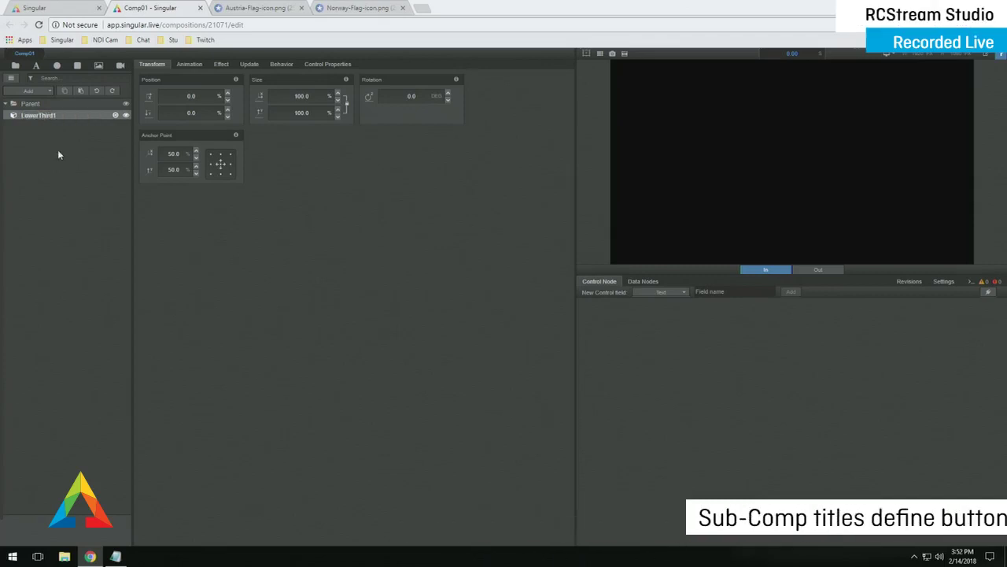
Open the LowerThird1 subcomposition and use the Composition Navigator to switch between it and Comp01, ending in LowerThird1
click(115, 116)
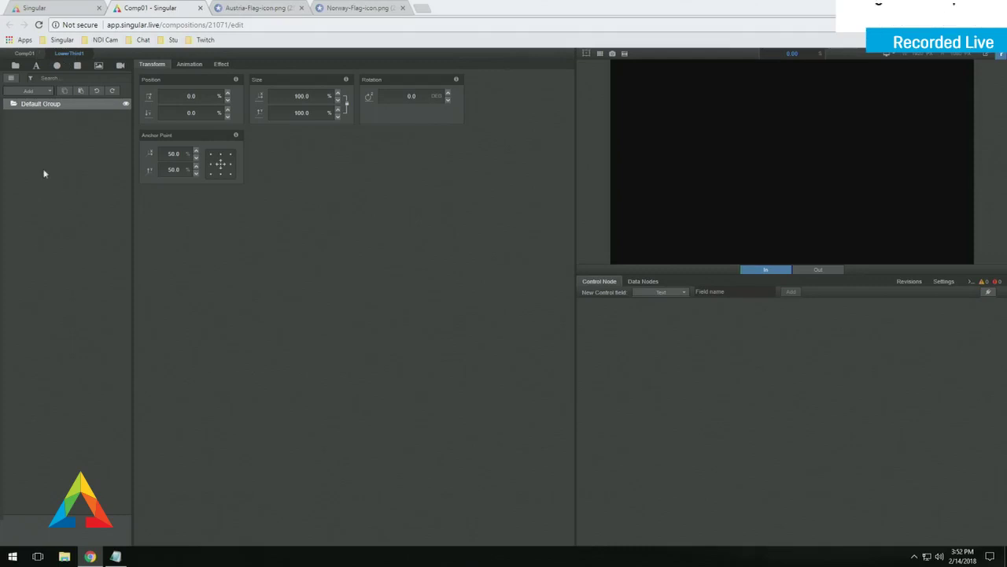
click(11, 82)
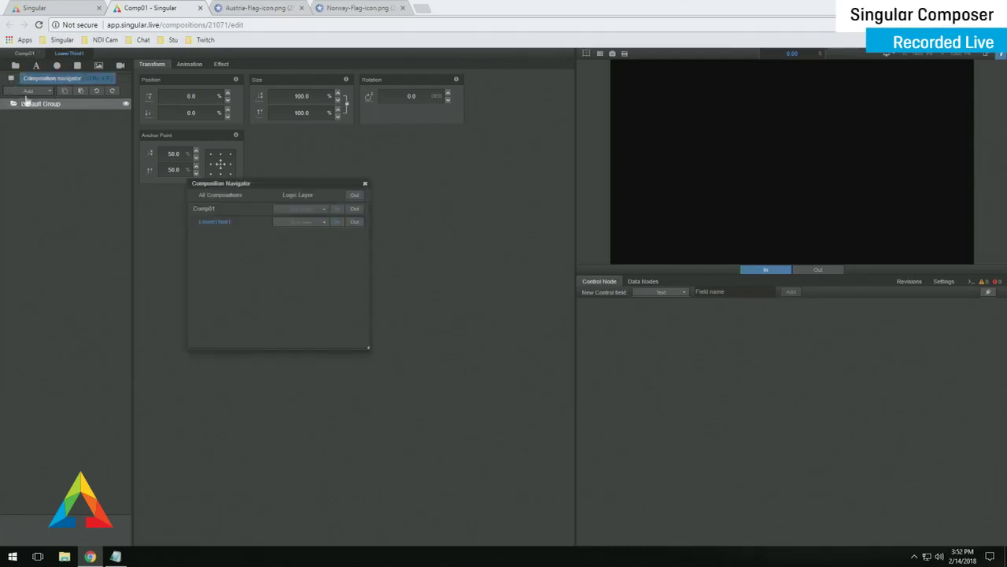
click(220, 223)
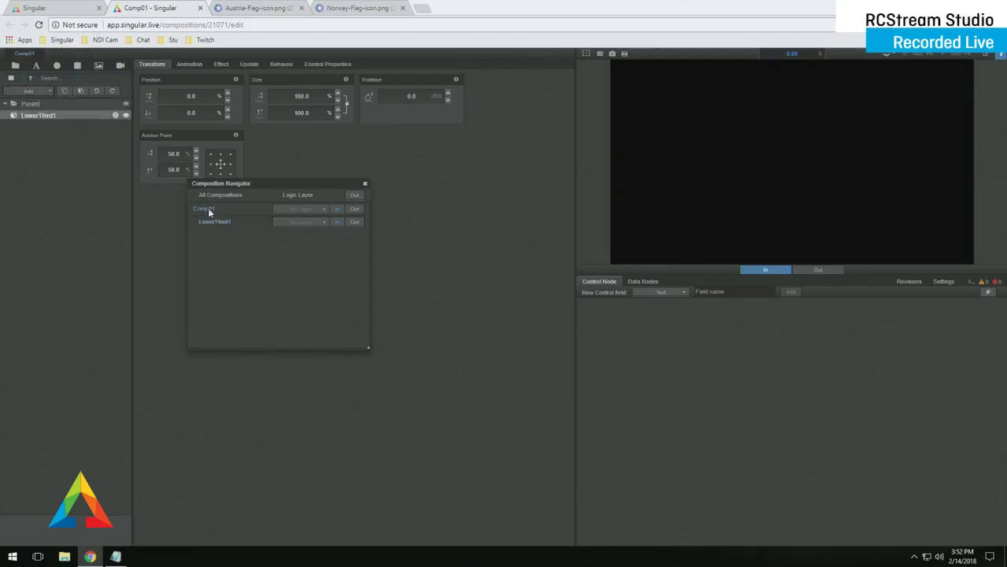
click(219, 223)
click(205, 208)
click(224, 226)
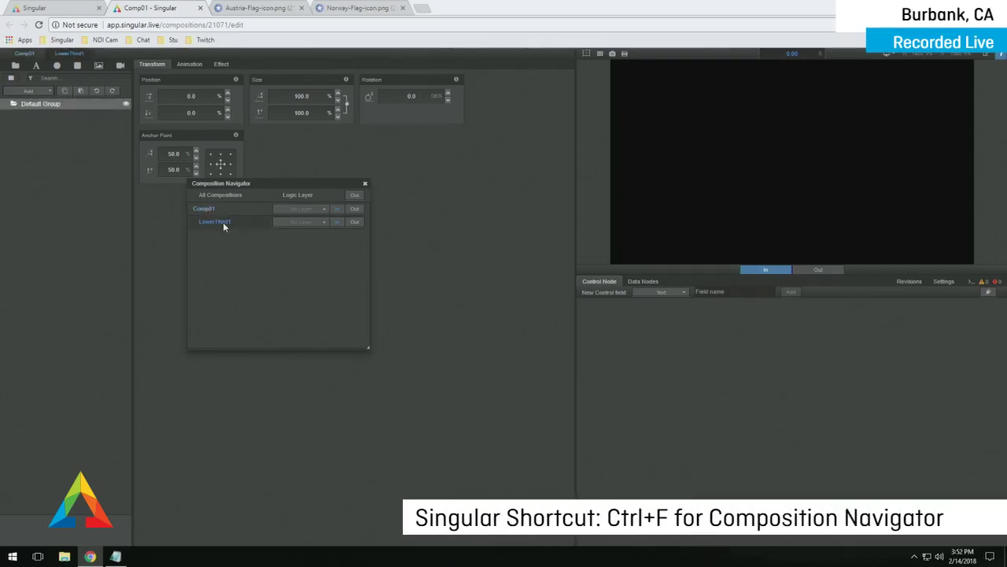
drag(269, 183, 319, 222)
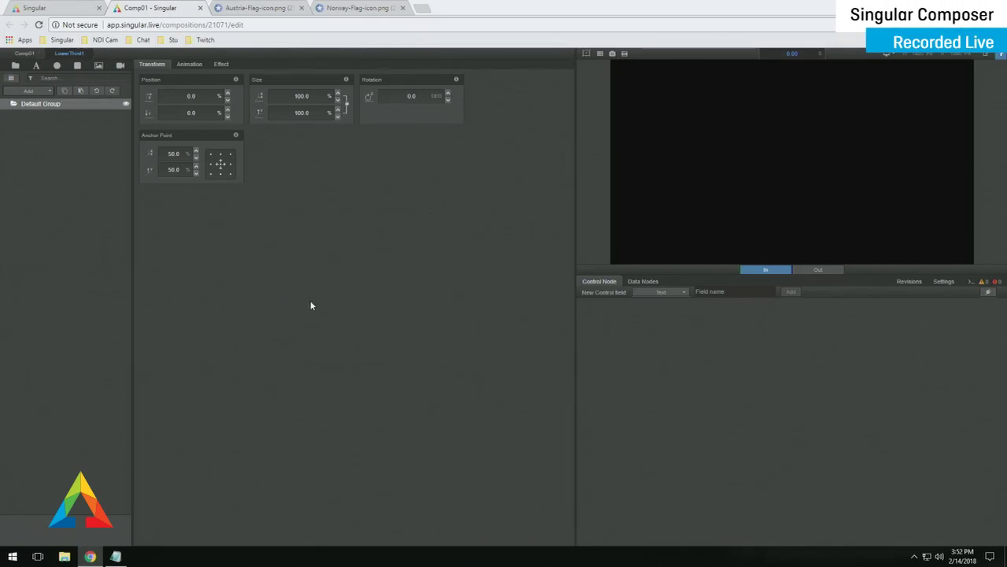
click(13, 81)
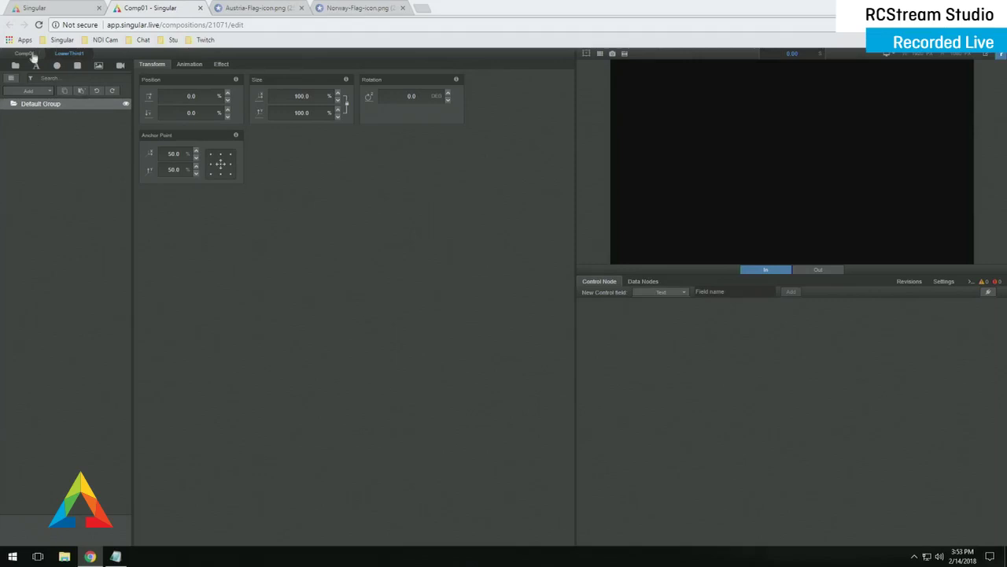
Rename the default group of the LowerThird1 subcomposition as L3
double_click(51, 104)
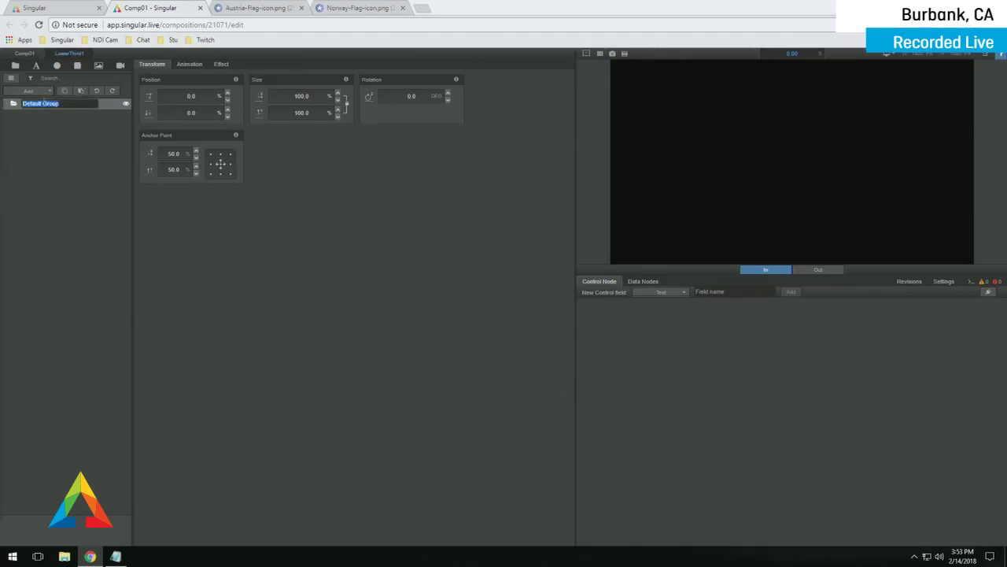
text(L3)
key(Return)
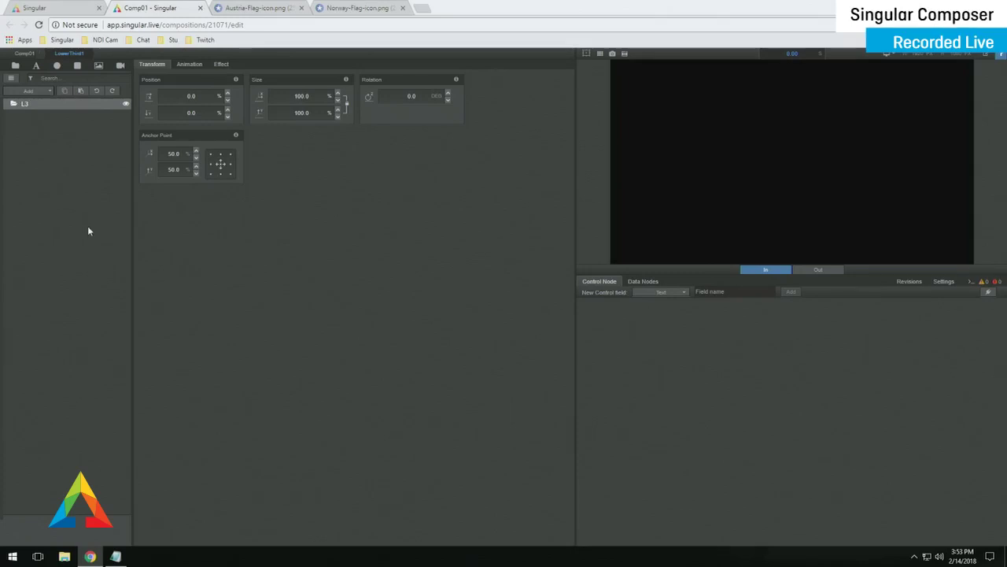
Add a Rectangle widget to the L3 group and review its shape, style and transform properties
click(77, 66)
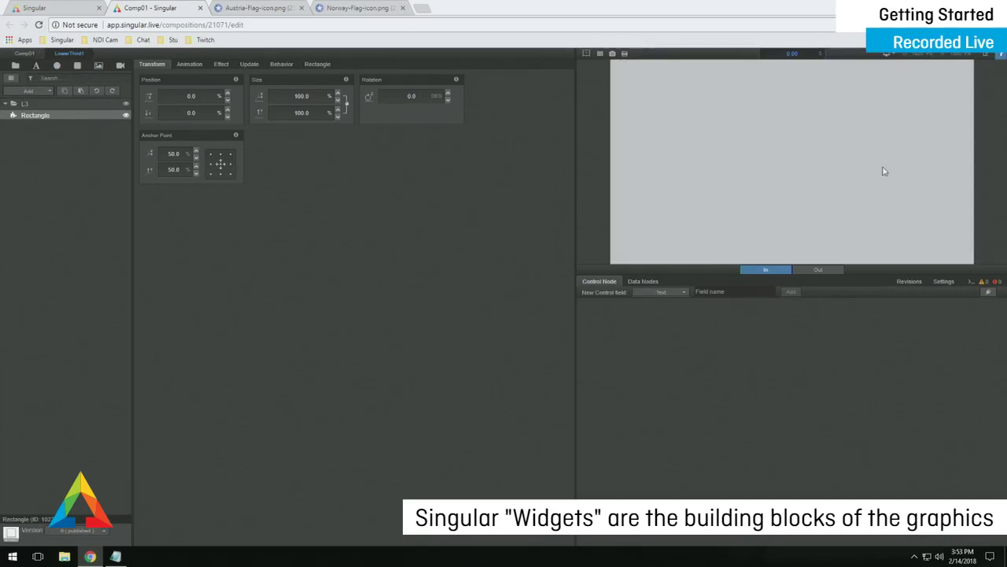
click(319, 65)
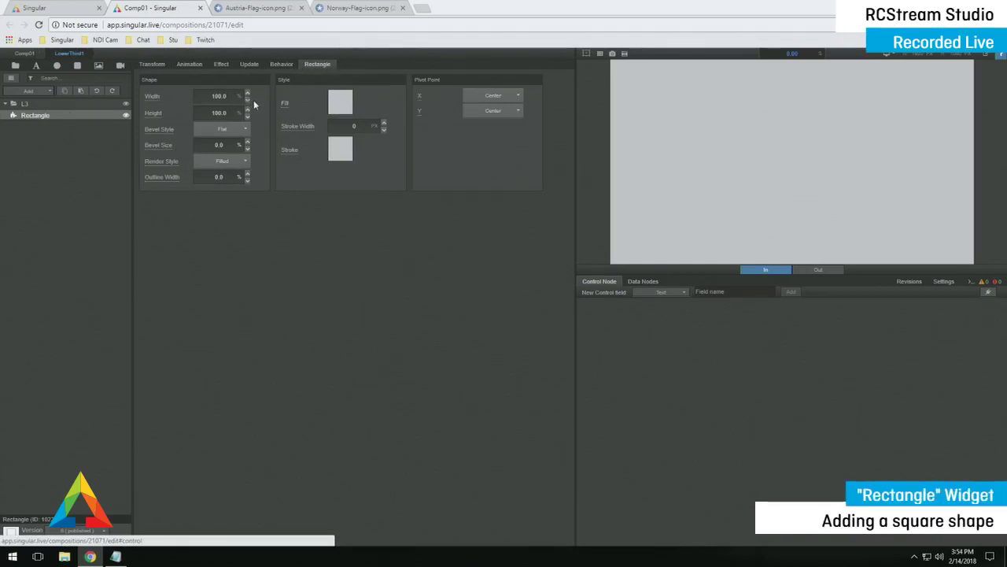
click(154, 64)
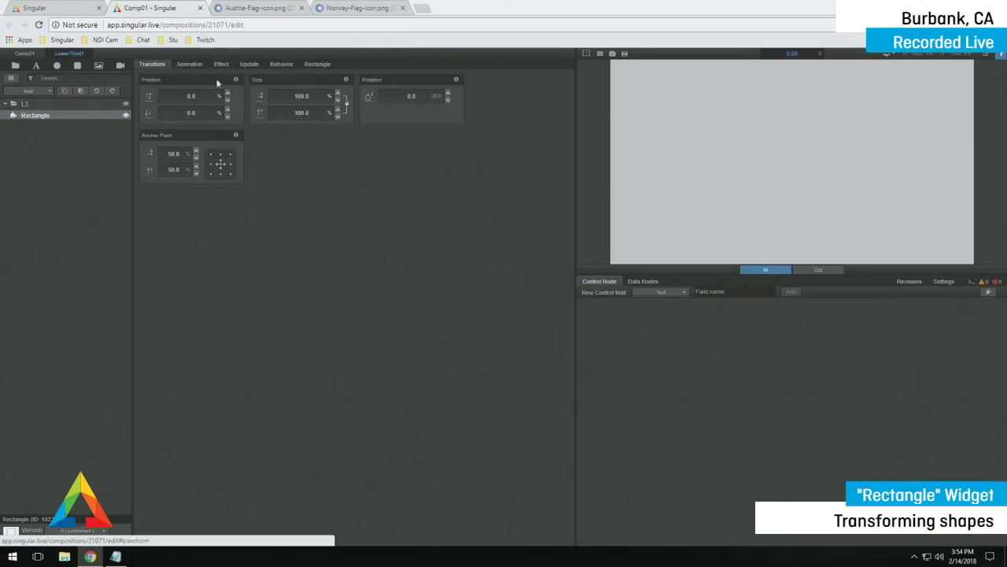
click(319, 66)
click(153, 64)
Resize the rectangle to 40% width and 10% height with its size proportions unlinked
click(296, 96)
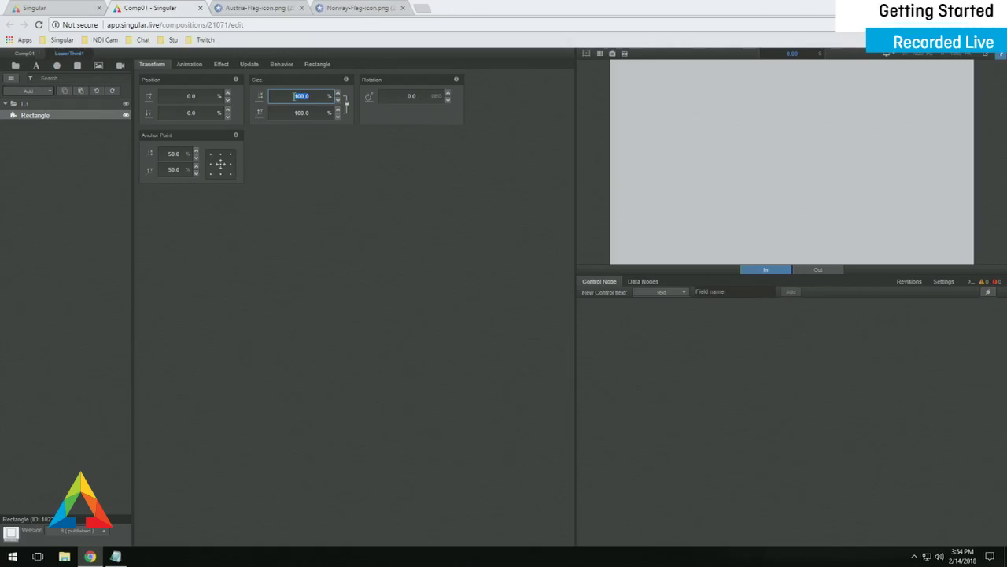
text(40)
key(Return)
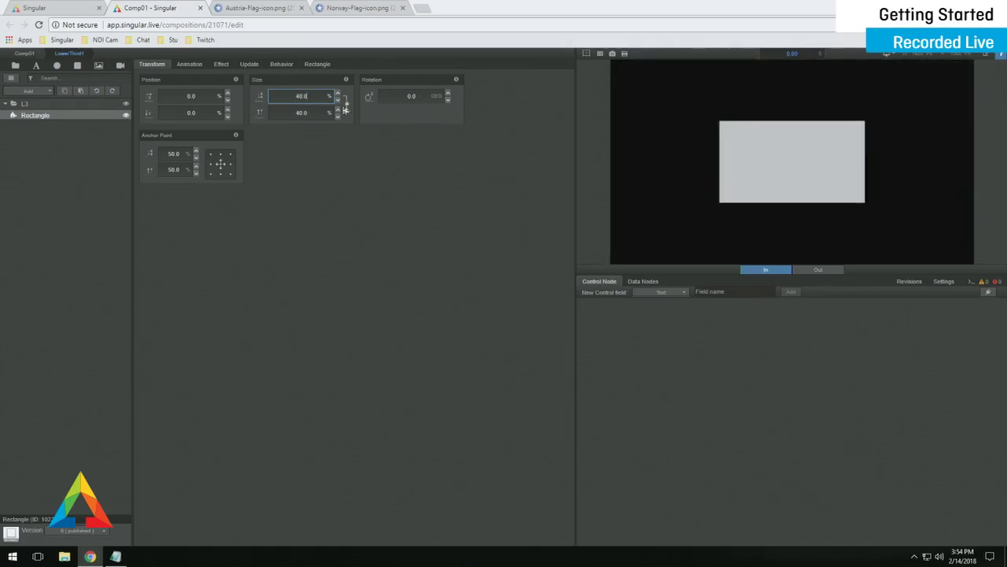
click(322, 113)
text(10)
key(Return)
click(378, 183)
Set the rectangle's vertical position to 40%
click(191, 112)
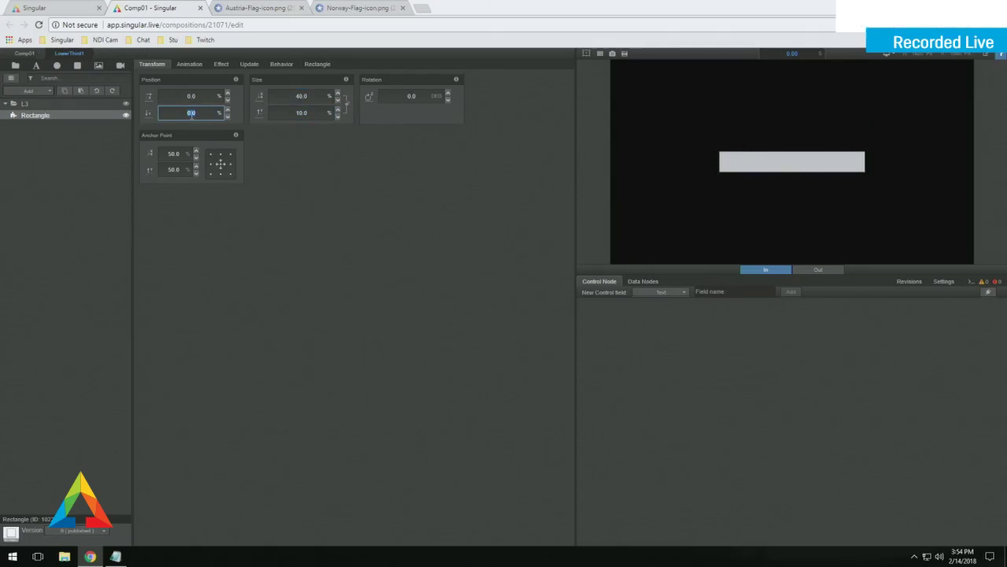
text(40)
key(Return)
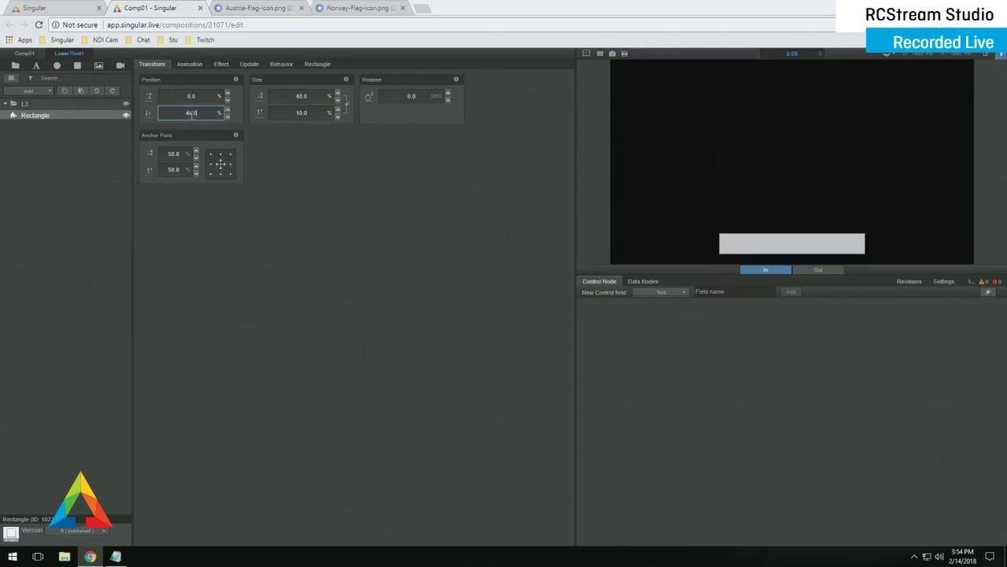
Compare the linear and radial fill types for the rectangle, return to a solid fill and color it dark gray
click(318, 64)
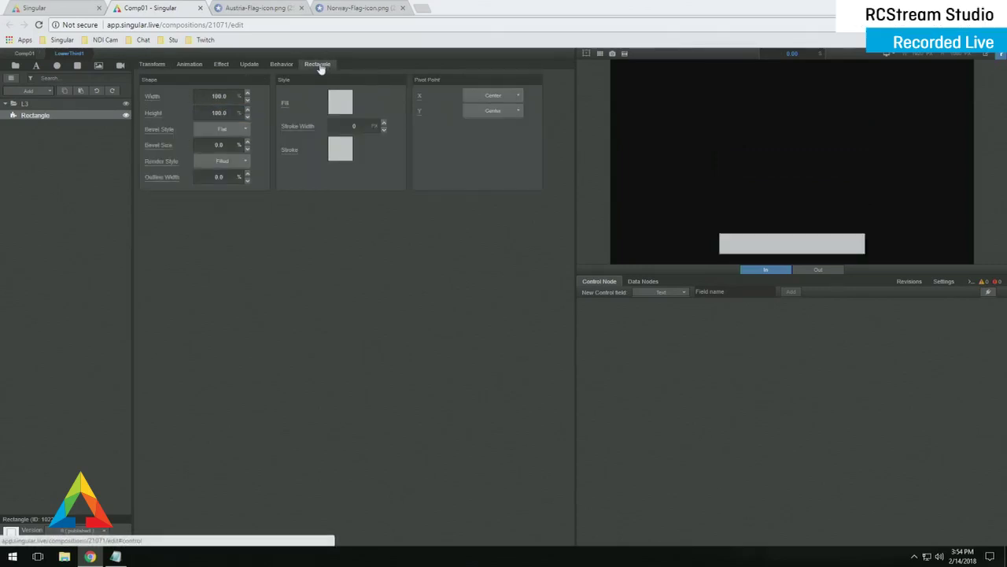
click(338, 102)
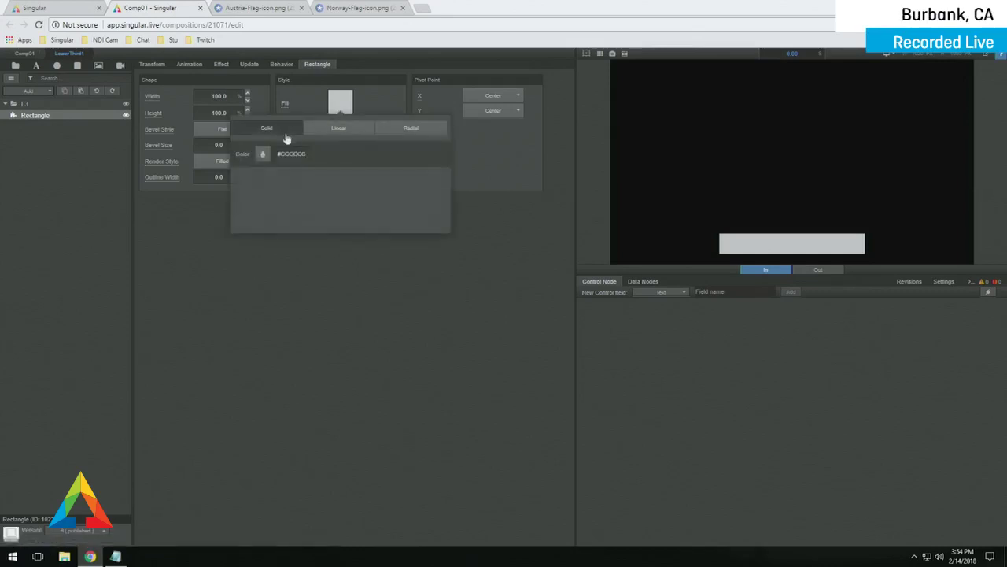
click(326, 128)
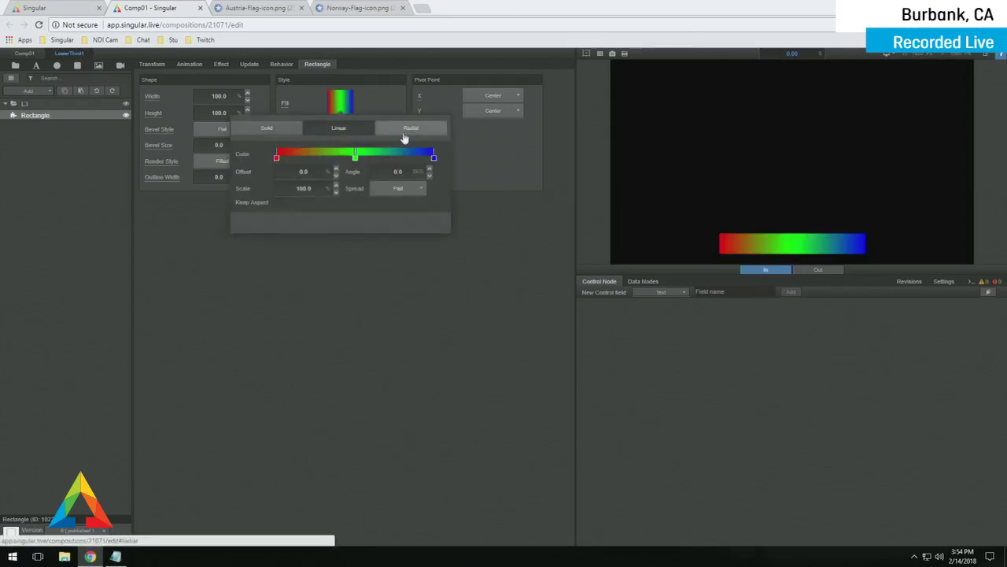
click(404, 130)
click(338, 128)
click(266, 128)
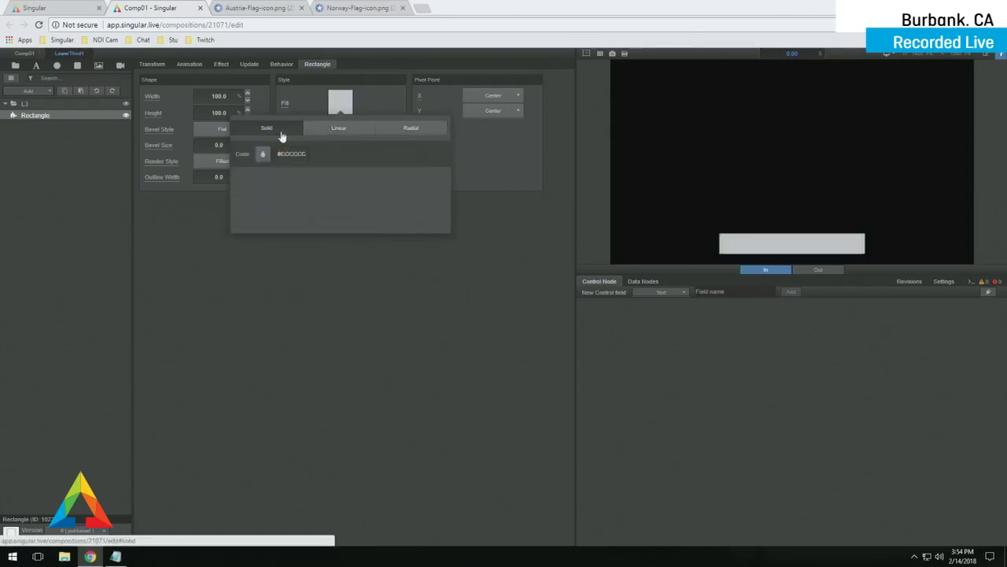
click(263, 157)
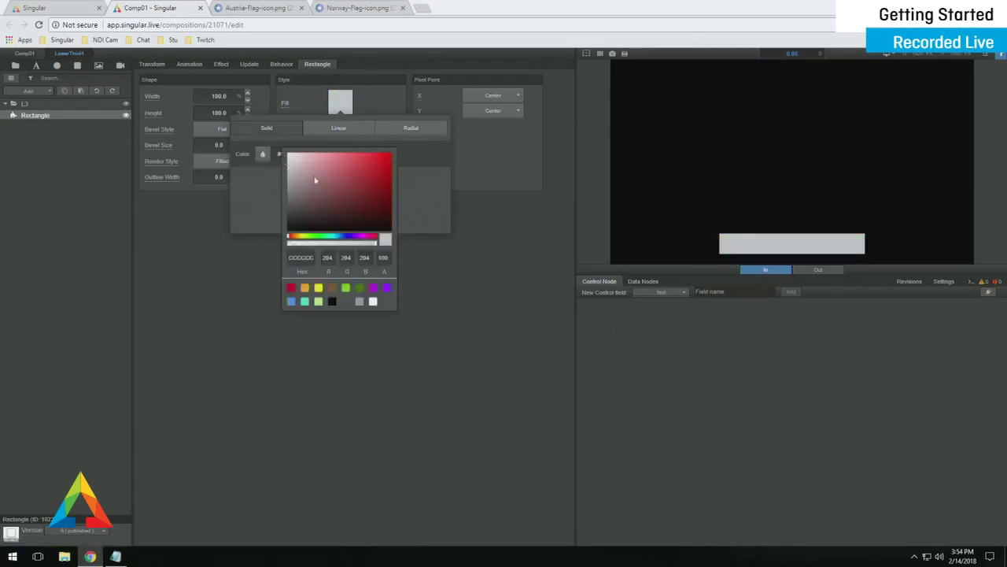
click(345, 303)
click(355, 334)
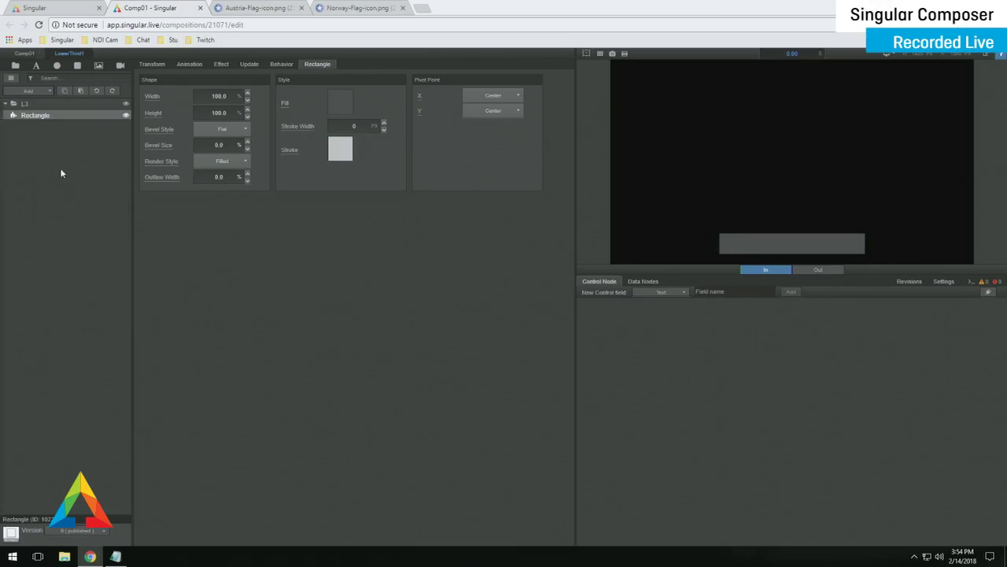
Add a Text widget to the L3 group above the rectangle
click(35, 67)
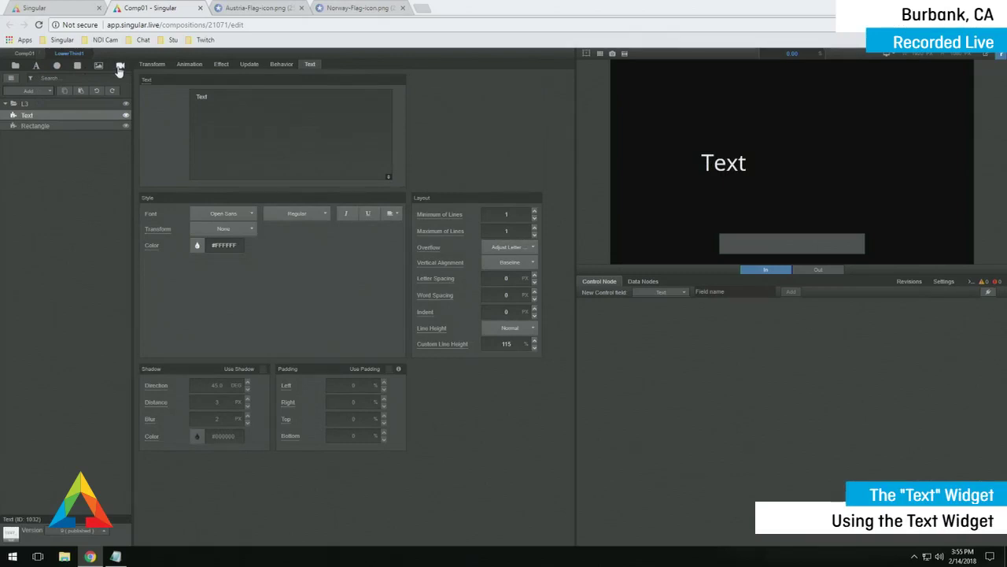
Search the widget library for text widgets, review the full range of widgets, and close the library without adding any
click(40, 92)
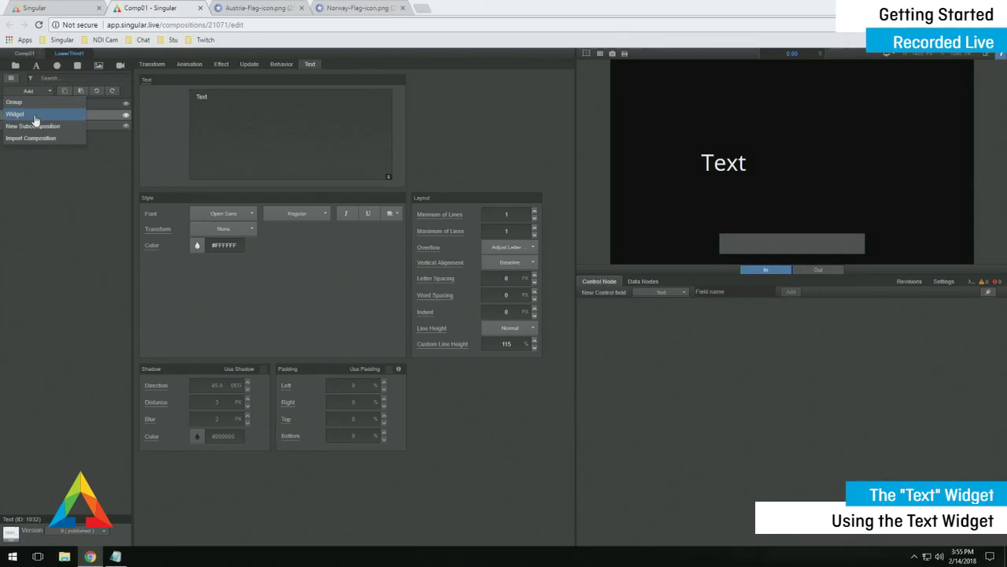
click(33, 116)
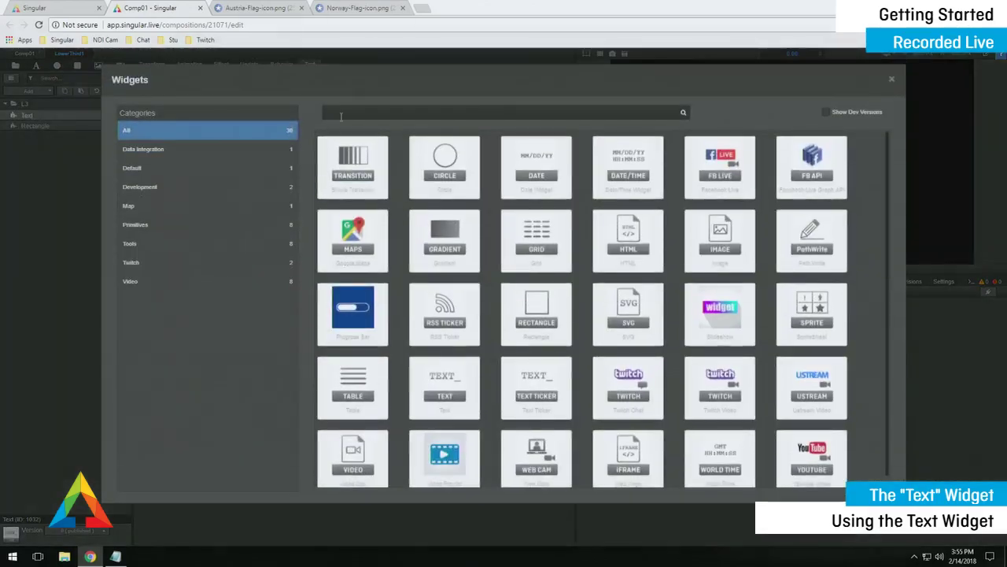
text(text)
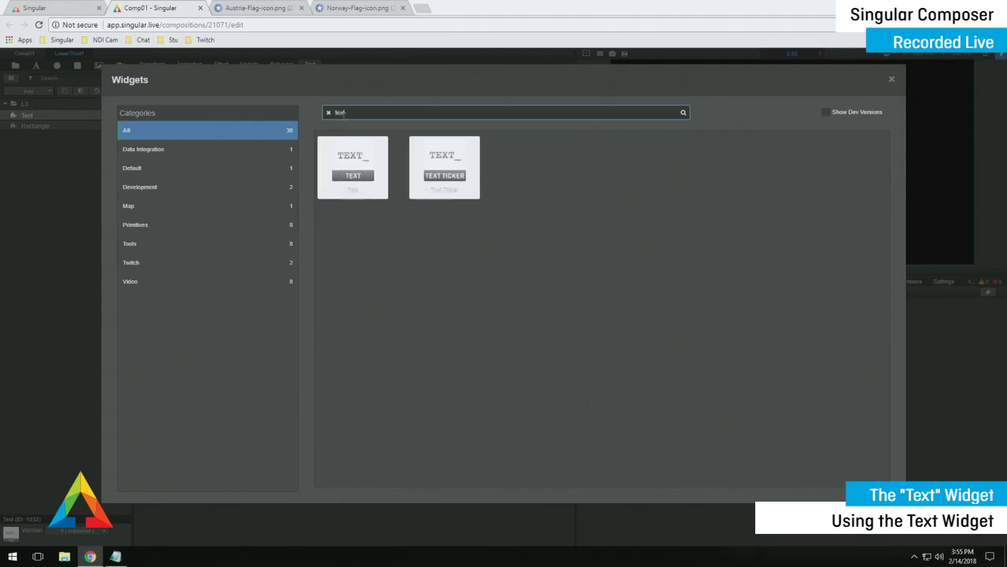
key(BackSpace)
key(BackSpace)
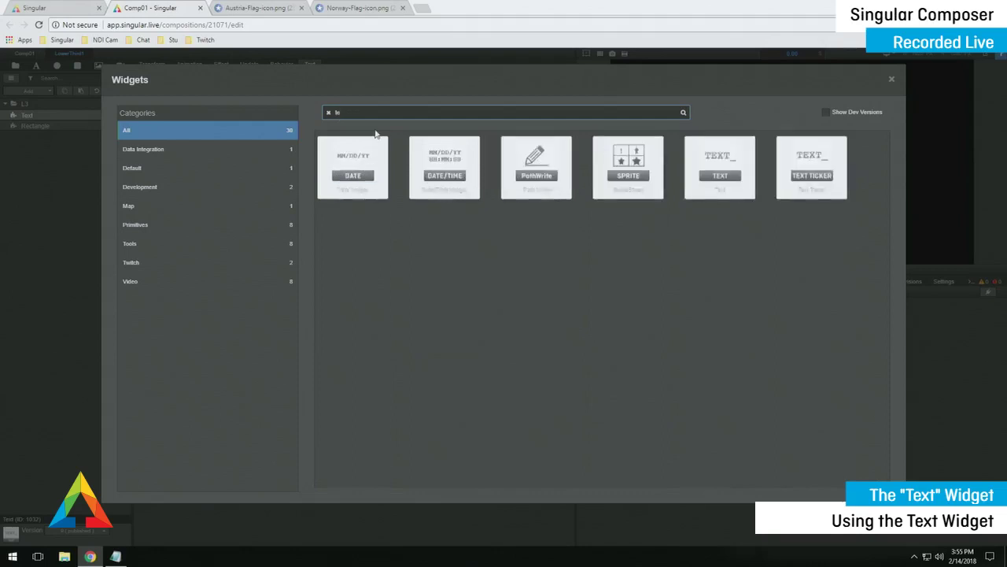
key(BackSpace)
key(BackSpace)
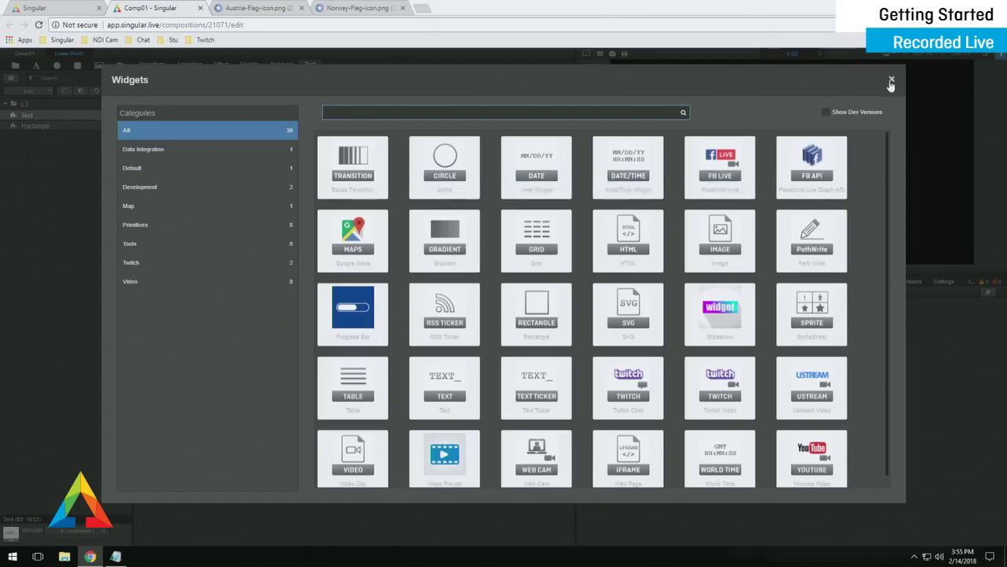
click(892, 82)
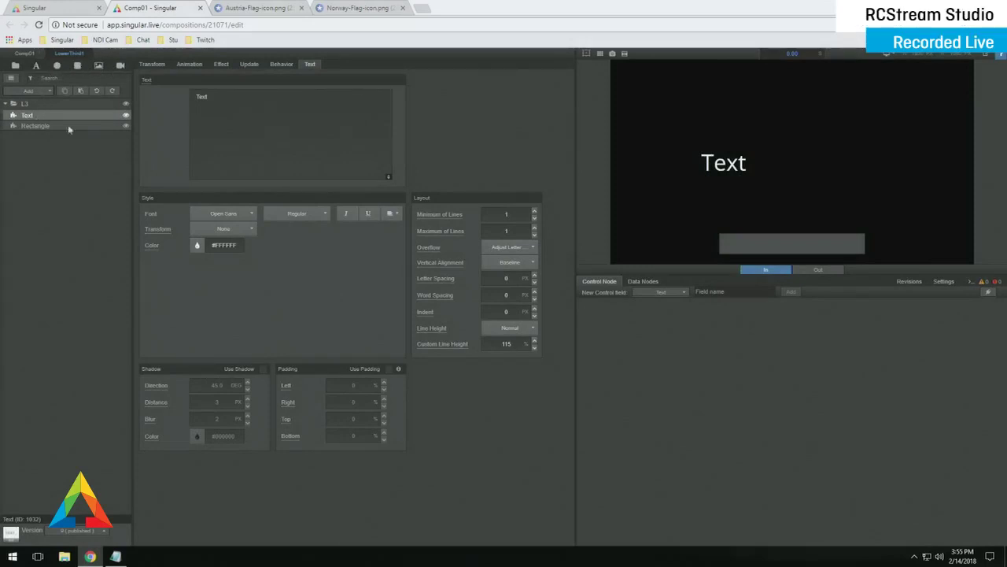
Change the Text widget's content to TextTextTextText
click(223, 102)
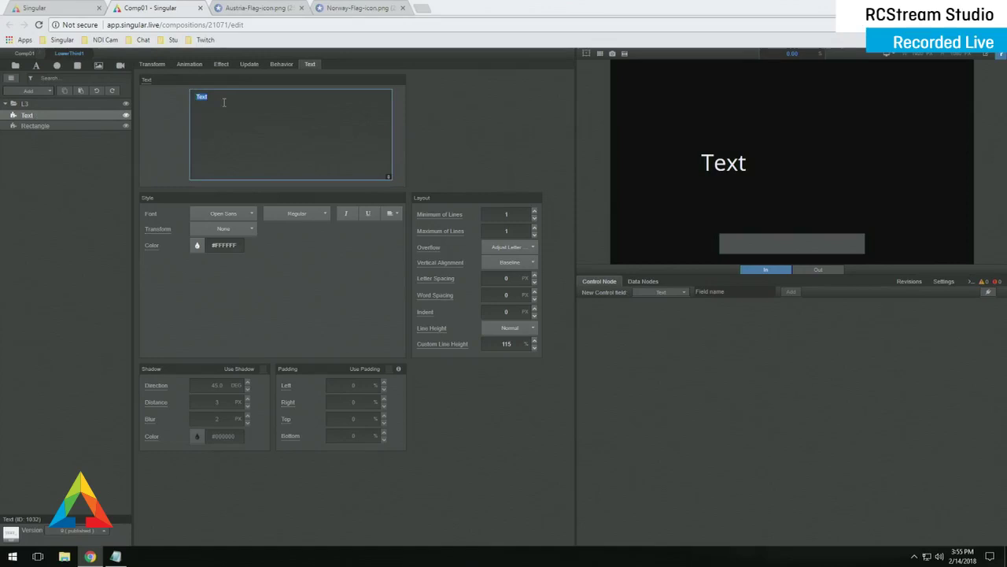
key(ctrl+c)
key(ctrl+v)
key(ctrl+v)
key(ctrl+v)
key(ctrl+v)
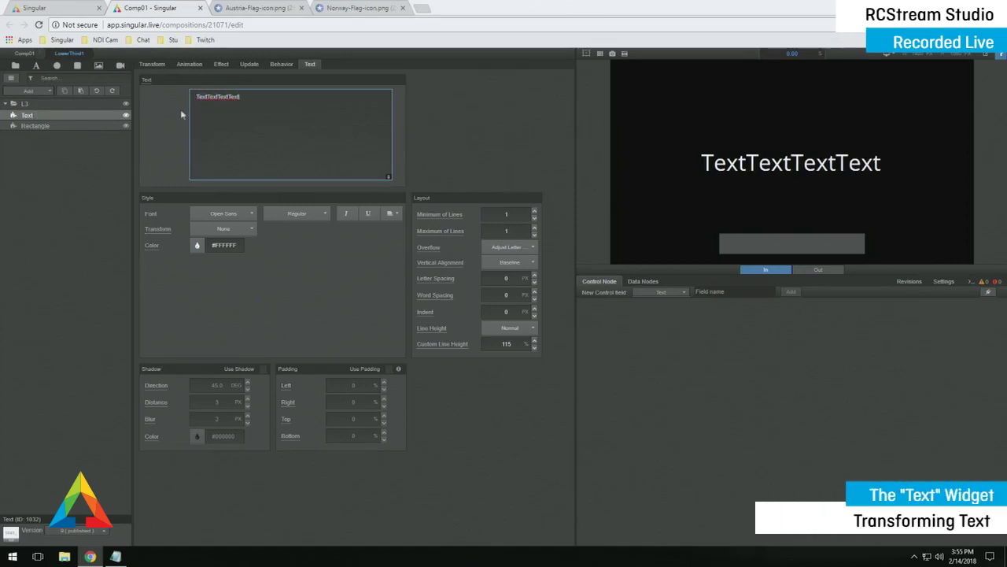
Turn on the selection frame in the preview and move the text freehand down over the gray rectangle
click(584, 58)
drag(764, 178, 775, 237)
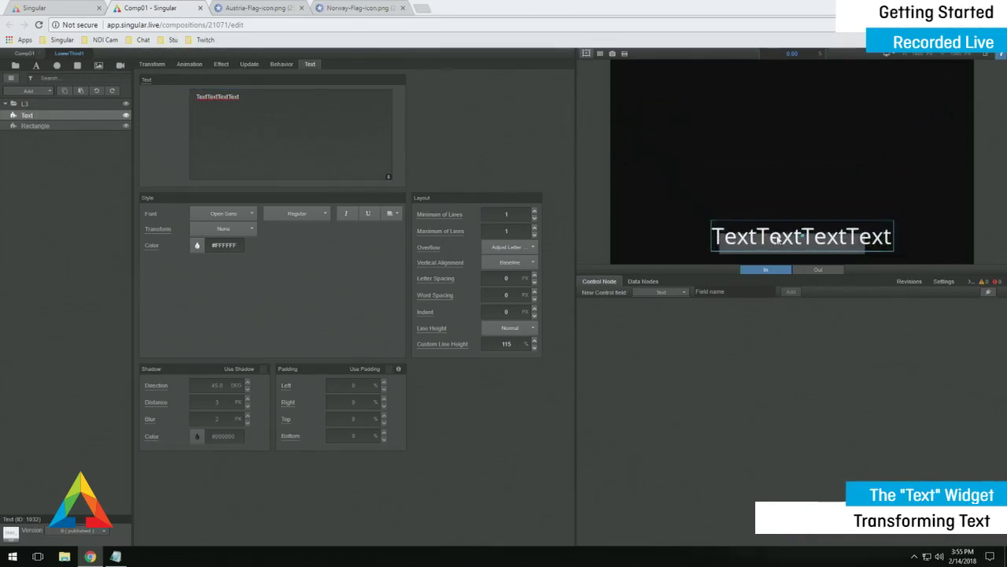
drag(61, 117, 59, 132)
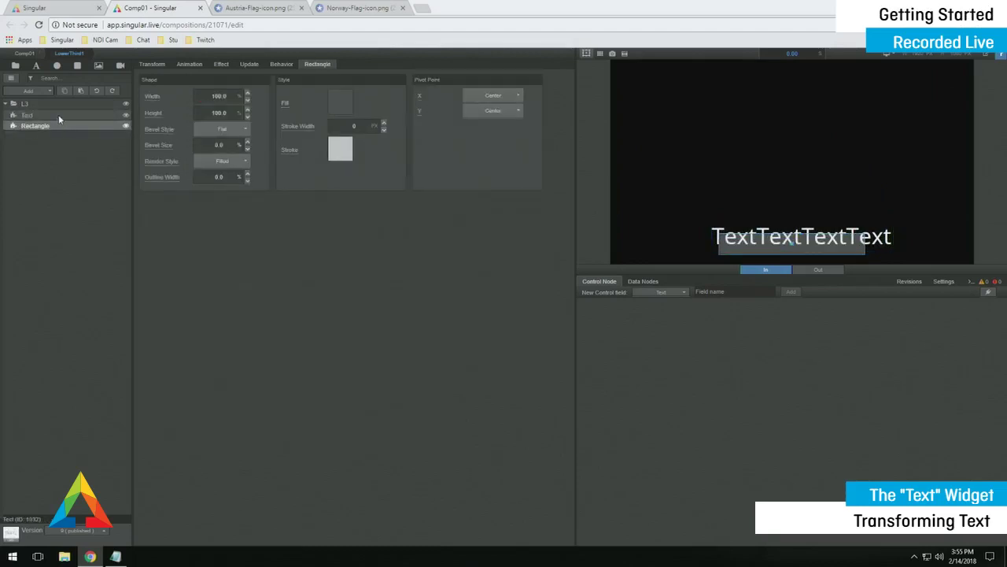
Set the Text widget's horizontal and vertical positions to 0%
click(59, 114)
click(152, 64)
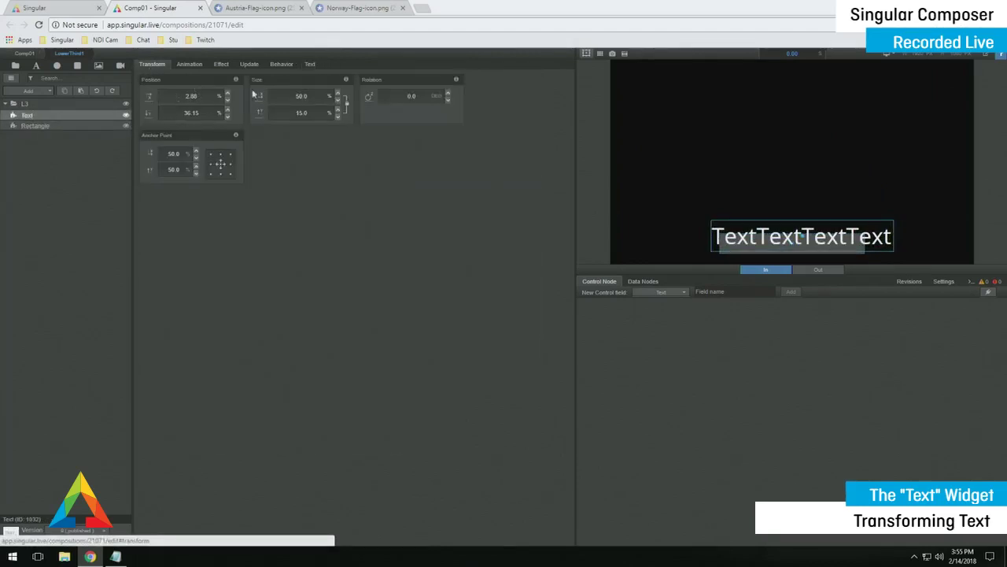
click(204, 96)
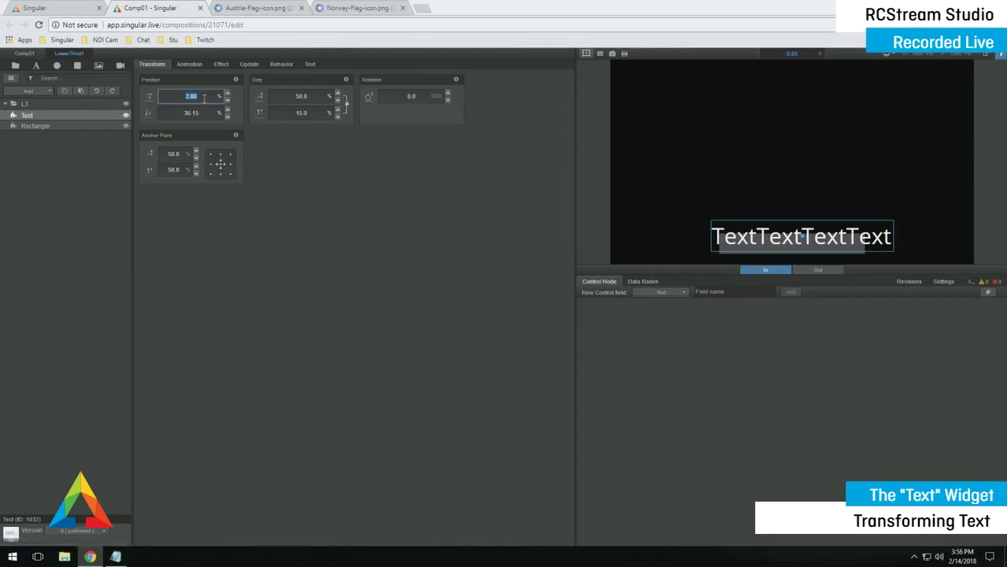
text(0.0)
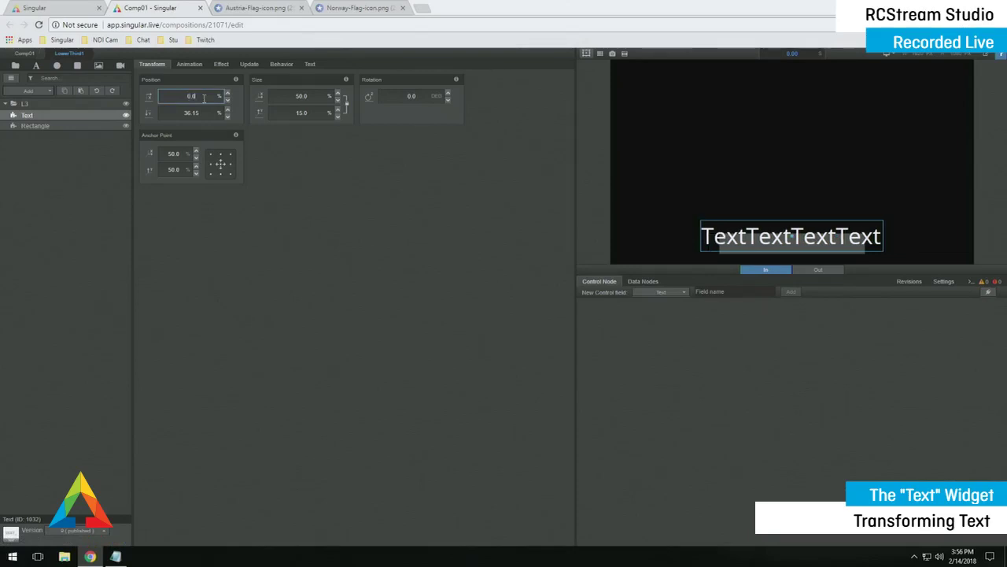
click(199, 113)
text(0.0)
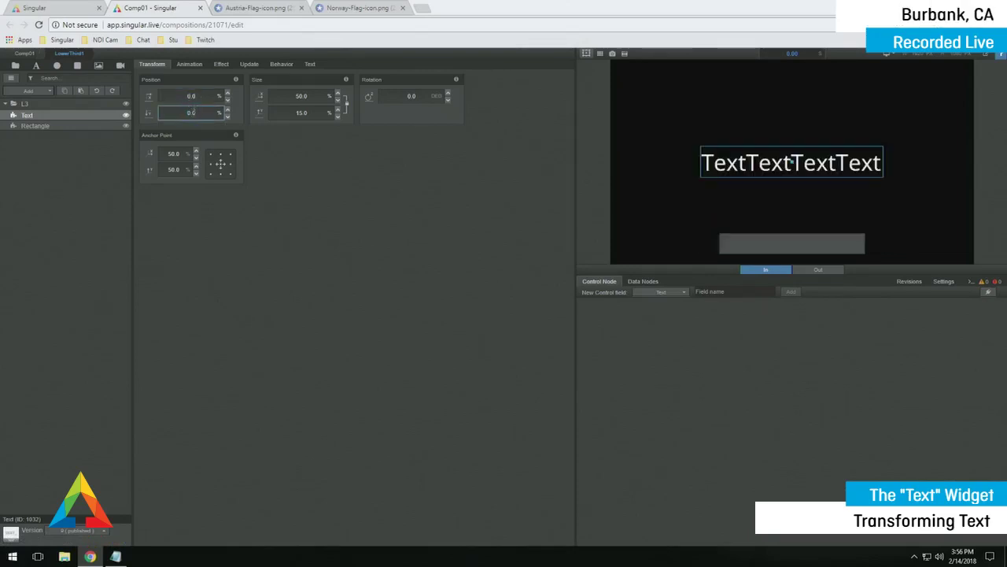
Set the text's height to 8%, unlink its size proportions and set its width to 39%
click(303, 113)
text(8.0)
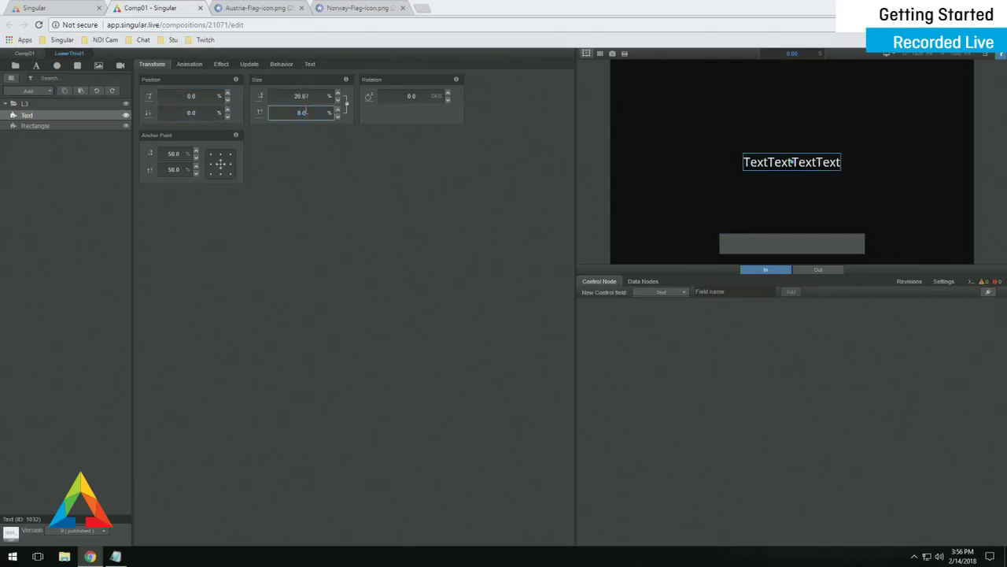
click(347, 105)
click(314, 95)
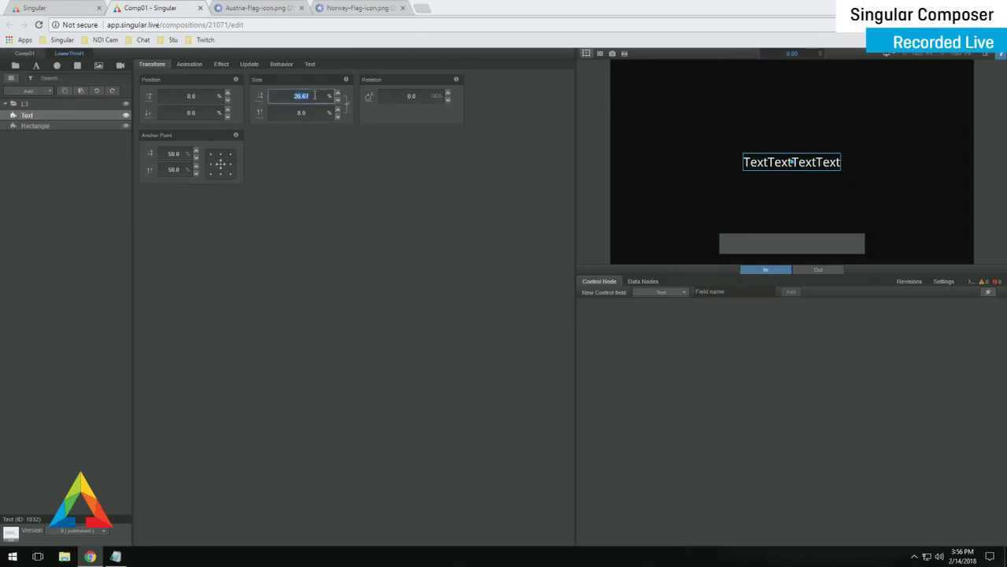
text(30)
key(Return)
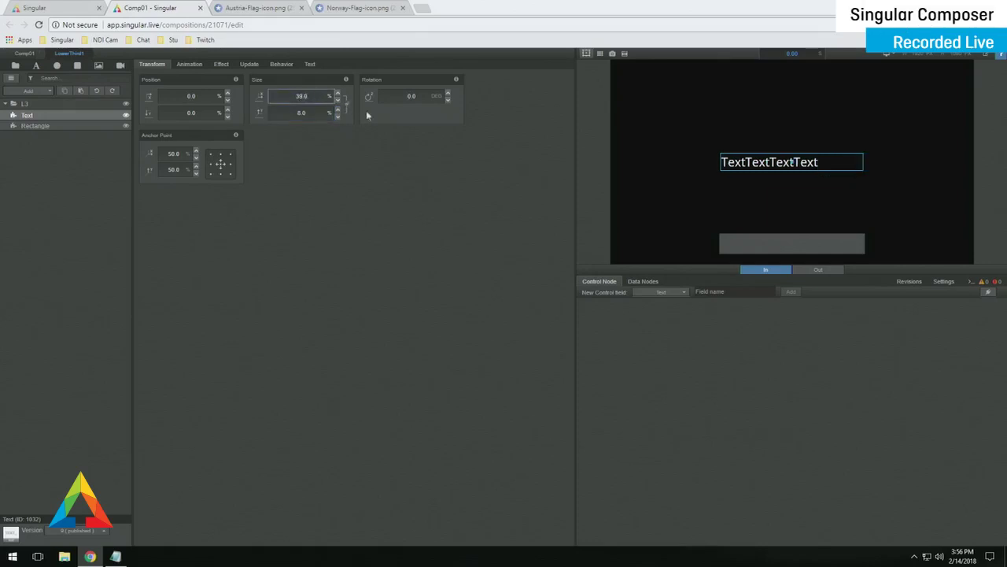
Center the text horizontally within its box
click(310, 65)
click(391, 213)
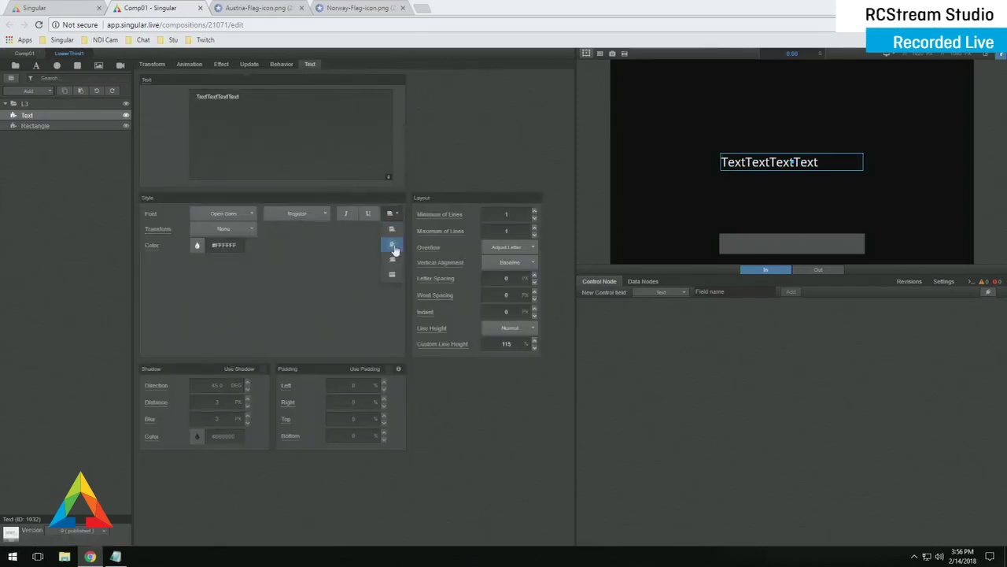
click(393, 249)
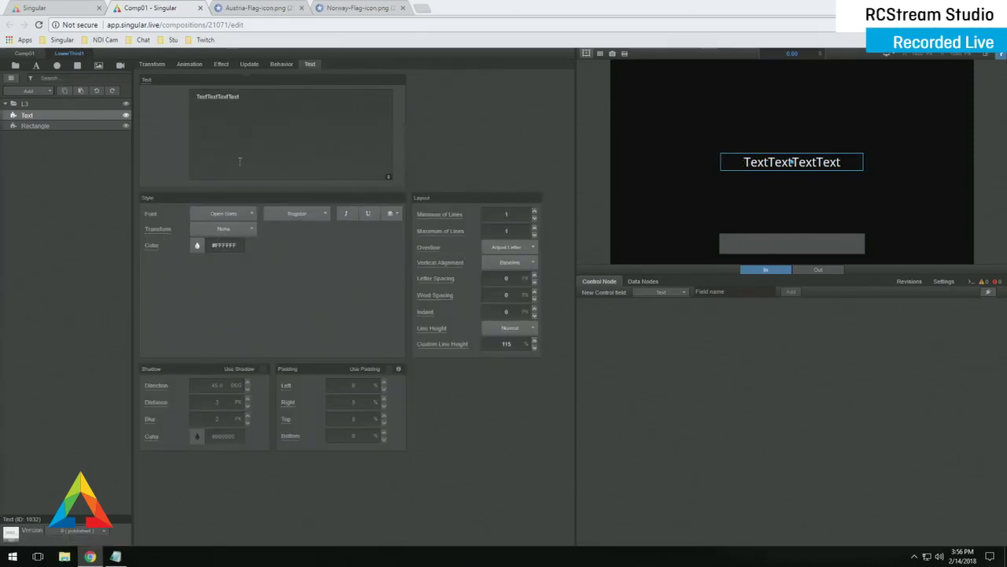
Set the text's vertical position to 40% to place it over the rectangle
click(152, 63)
click(193, 113)
text(40)
key(Return)
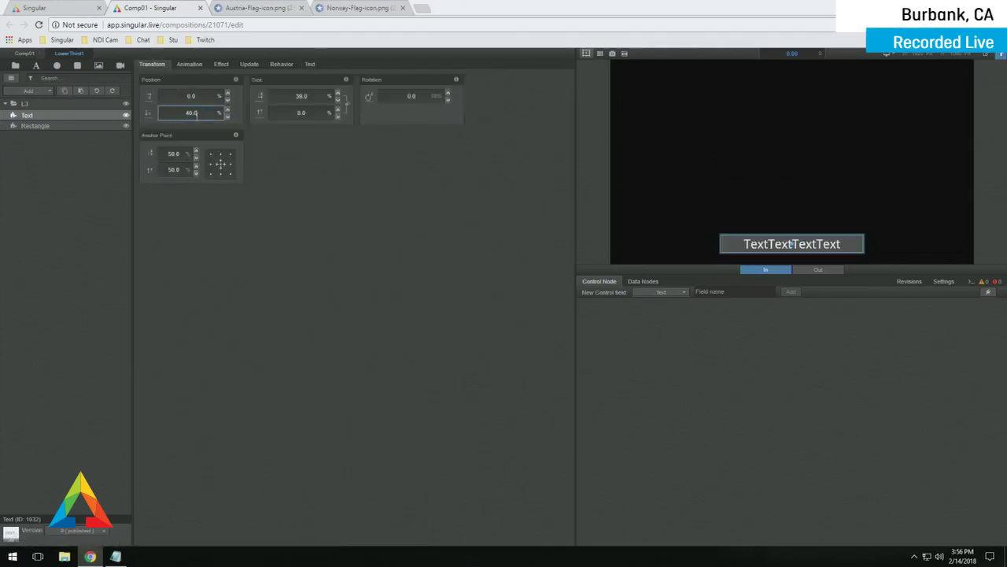
click(85, 177)
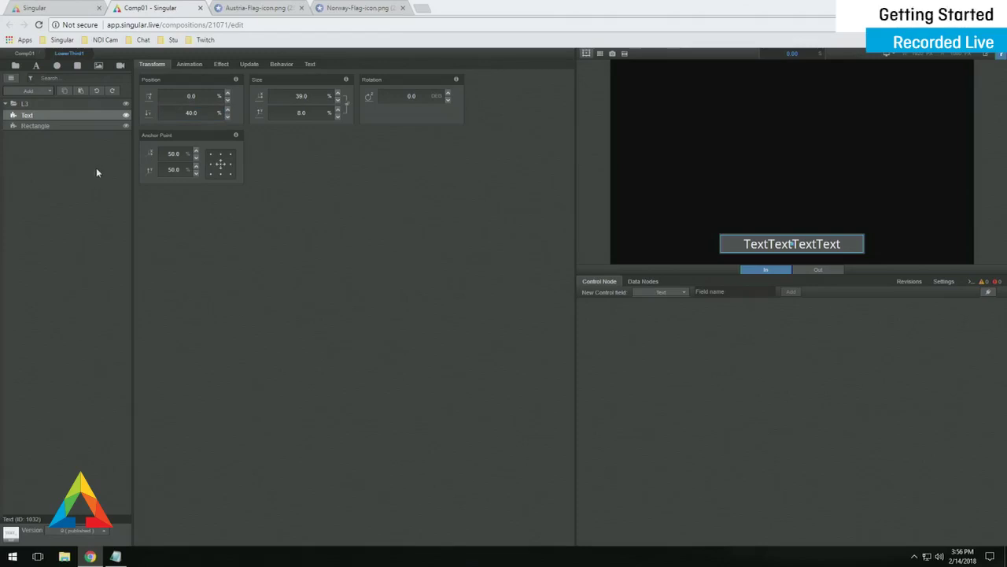
Remove the Fade timeline animations from the Text and Rectangle widgets by setting both to None
click(189, 66)
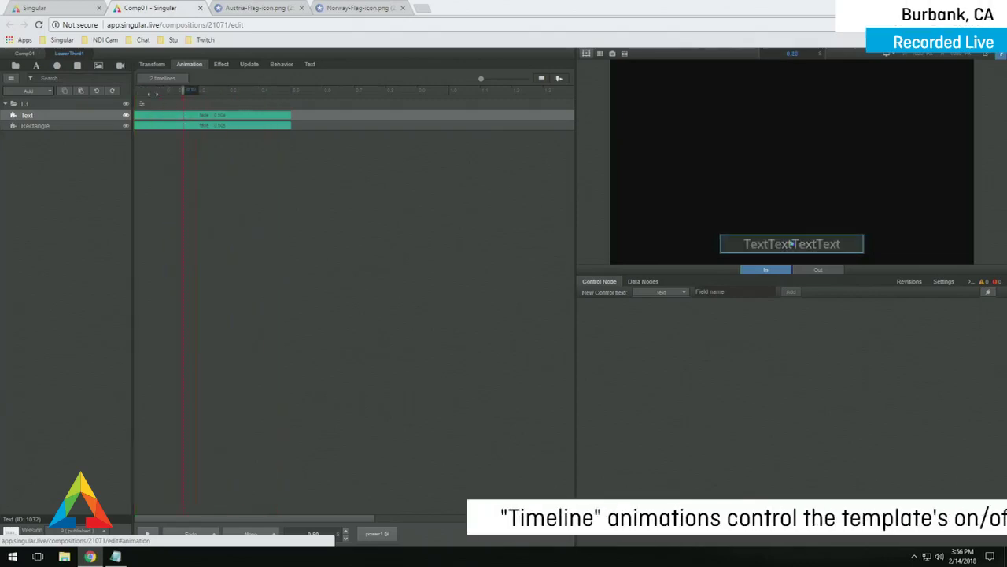
click(153, 119)
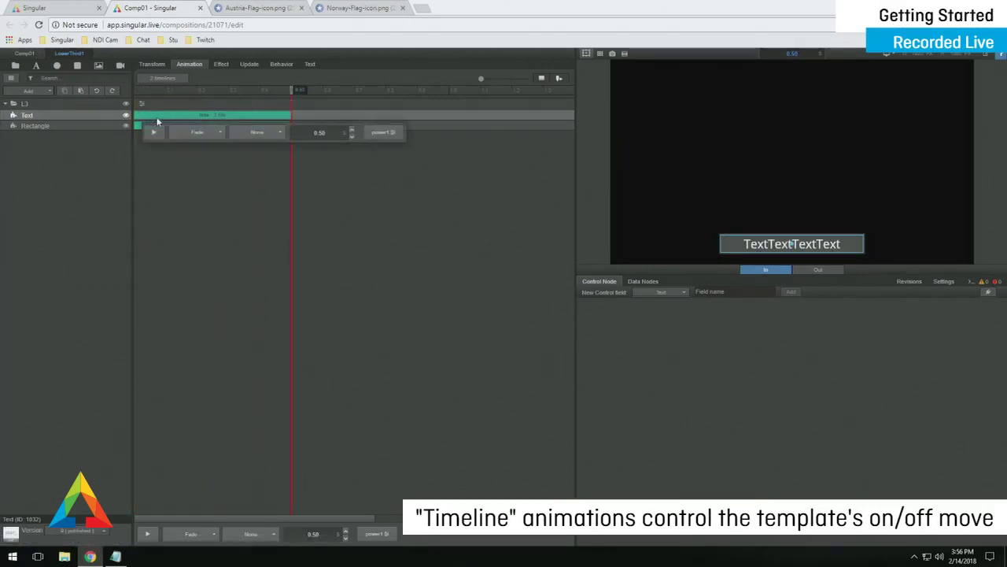
click(192, 128)
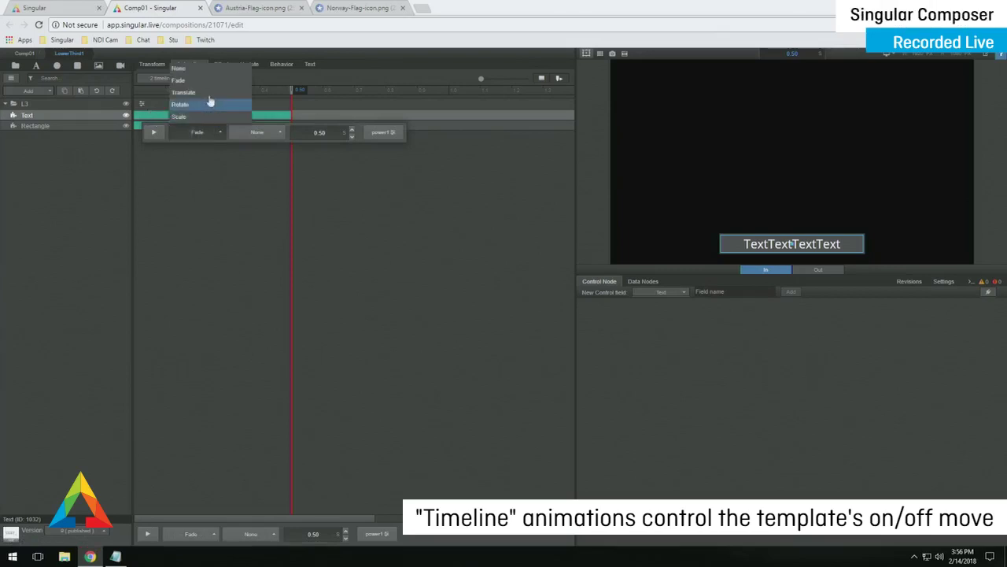
click(192, 77)
click(153, 128)
click(194, 143)
click(189, 92)
Apply a Translate timeline animation to the L3 group and scrub the playhead to preview its motion
click(143, 104)
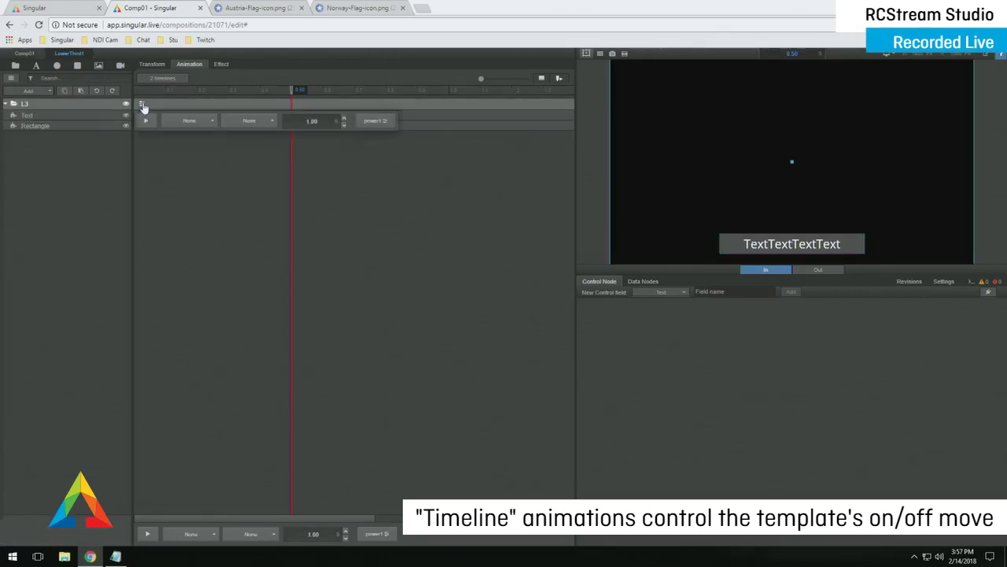
click(187, 123)
click(189, 81)
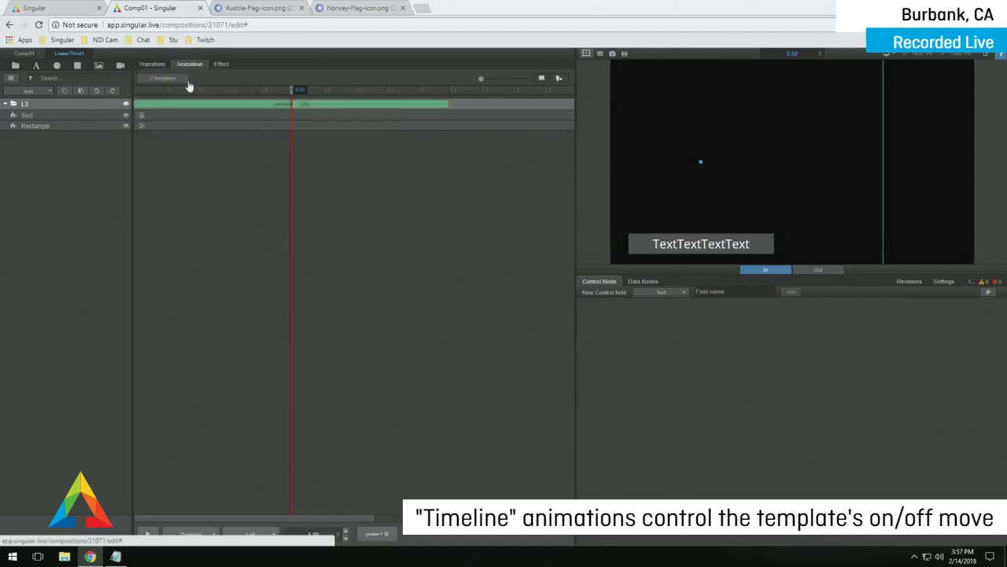
drag(295, 85, 168, 96)
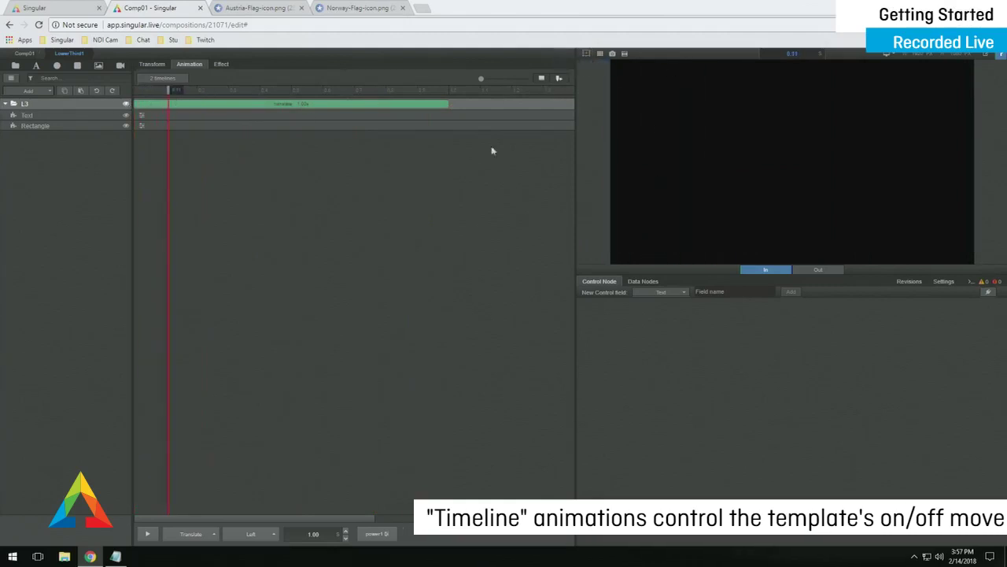
mouse_move(168, 90)
mouse_down()
mouse_move(434, 88)
mouse_move(183, 90)
mouse_up()
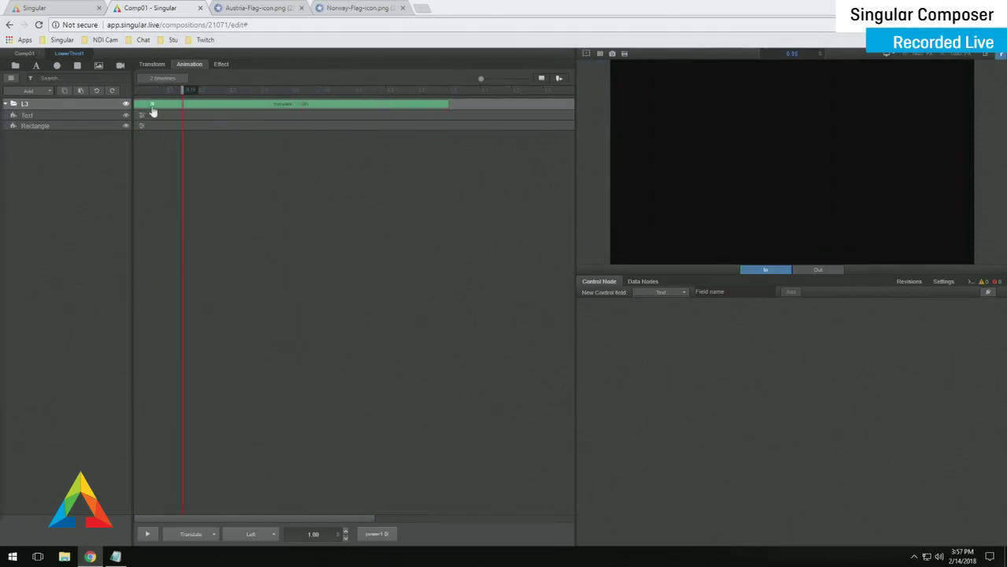
Set the L3 group's Translate animation to a 0.75 s duration with Power3 easing
click(153, 107)
click(322, 123)
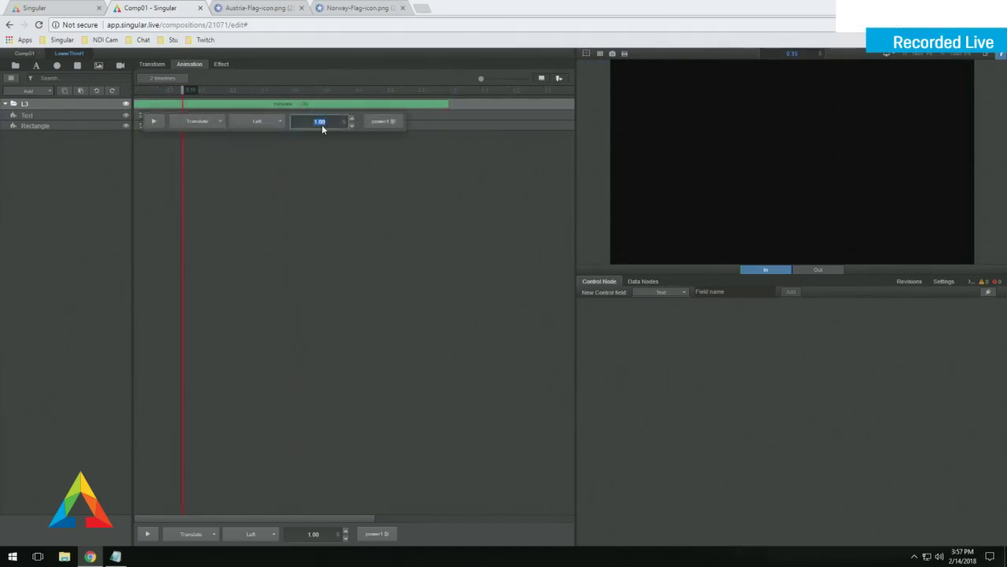
text(75)
key(Return)
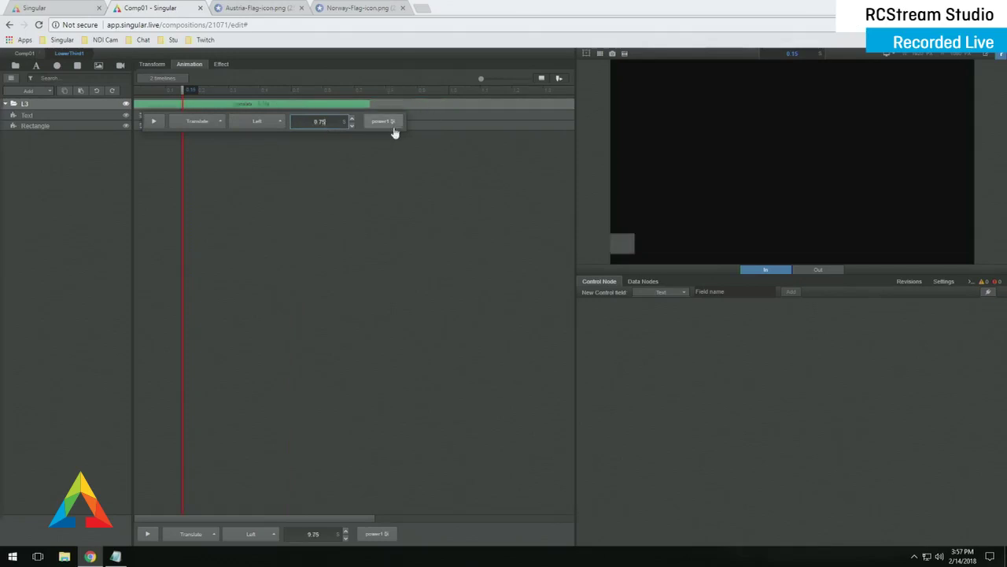
click(389, 120)
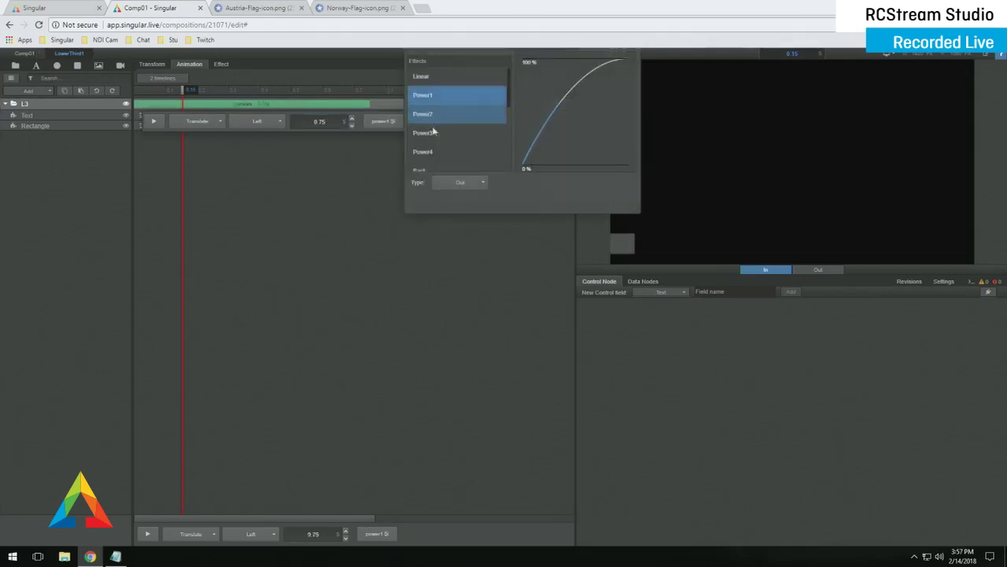
mouse_move(508, 98)
mouse_down()
mouse_move(512, 172)
mouse_move(512, 94)
mouse_up()
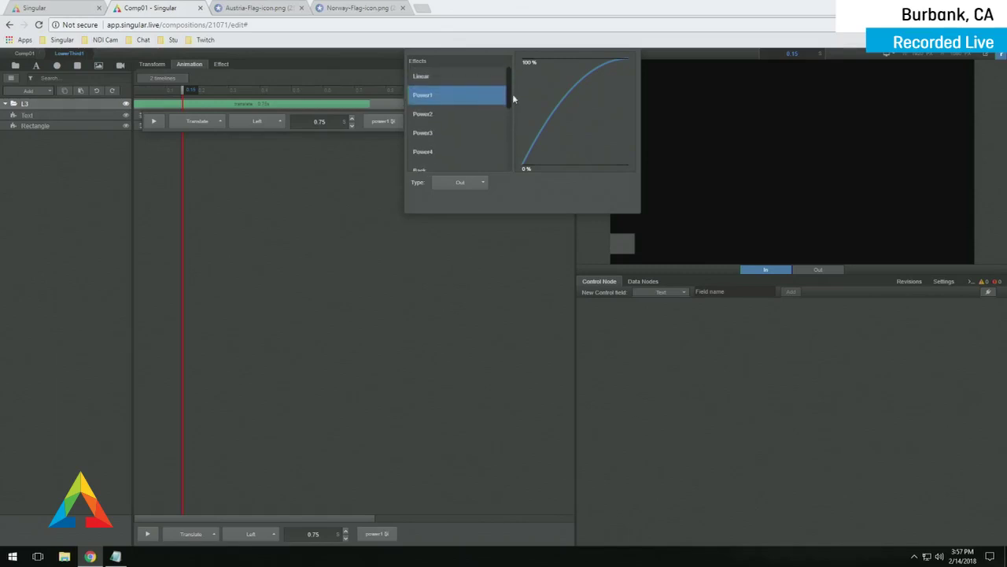
click(455, 139)
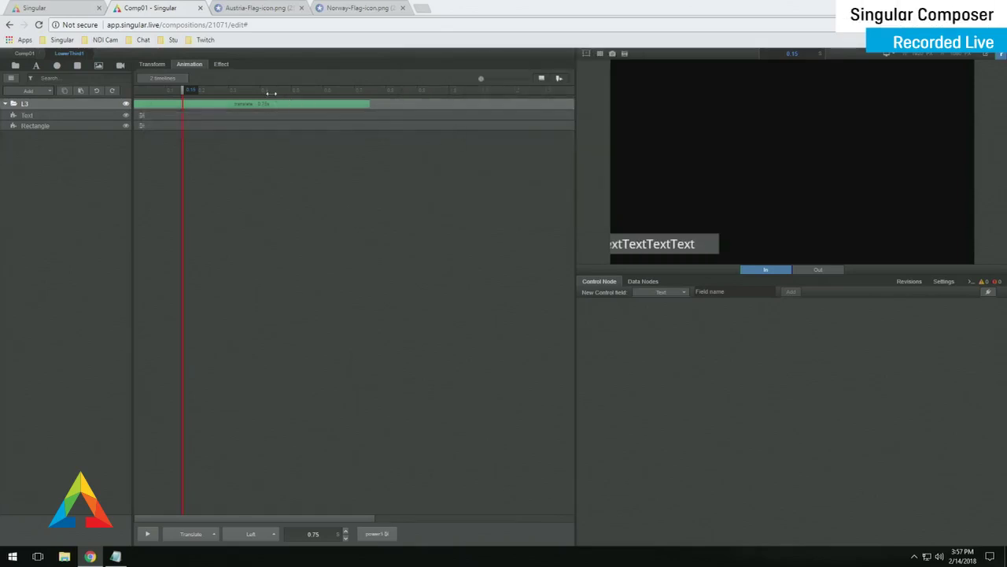
Play the L3 group's Out and In animations twice to preview the Translate motion
click(819, 271)
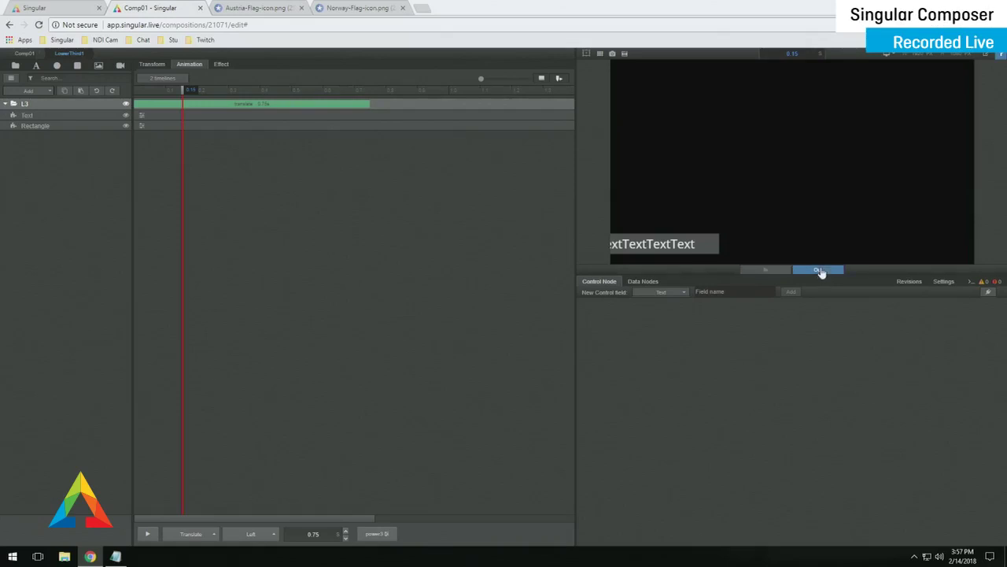
click(767, 270)
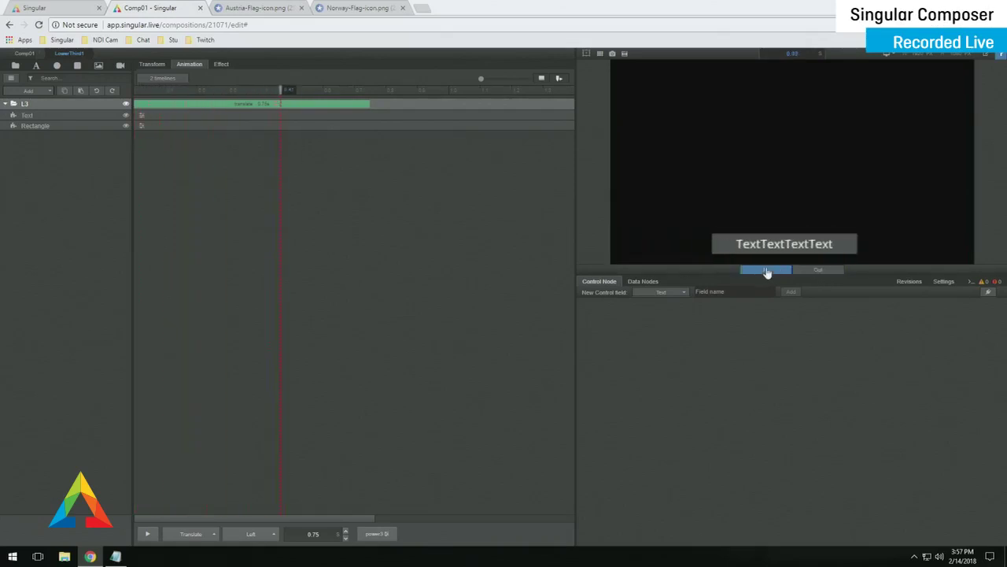
click(808, 272)
click(768, 271)
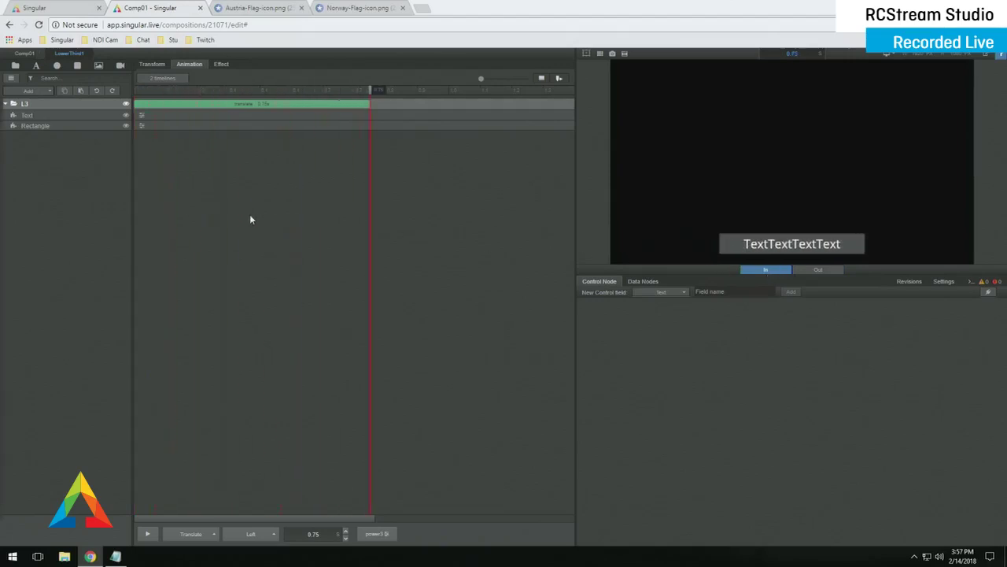
Activate the Update animation on the Text widget
click(96, 115)
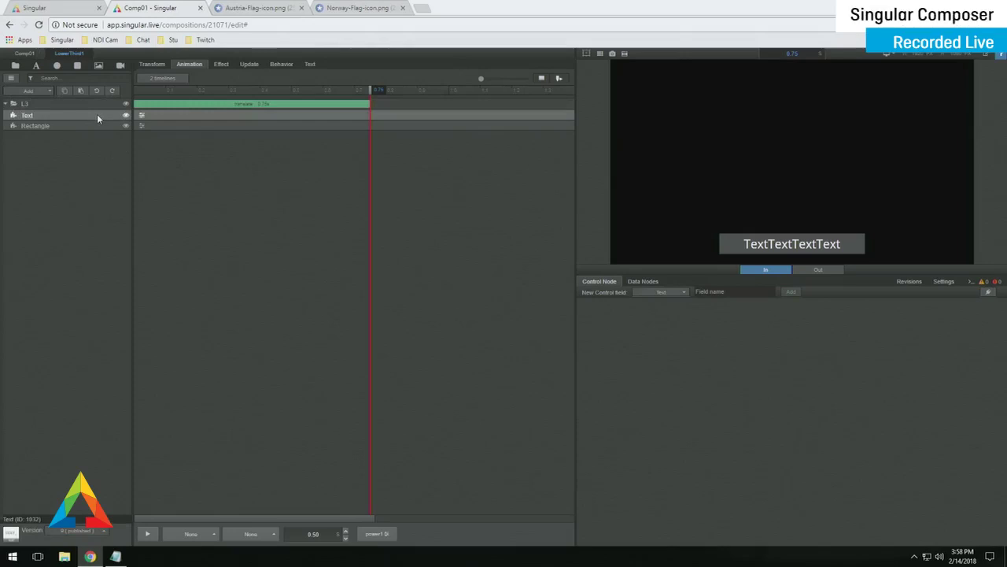
click(252, 65)
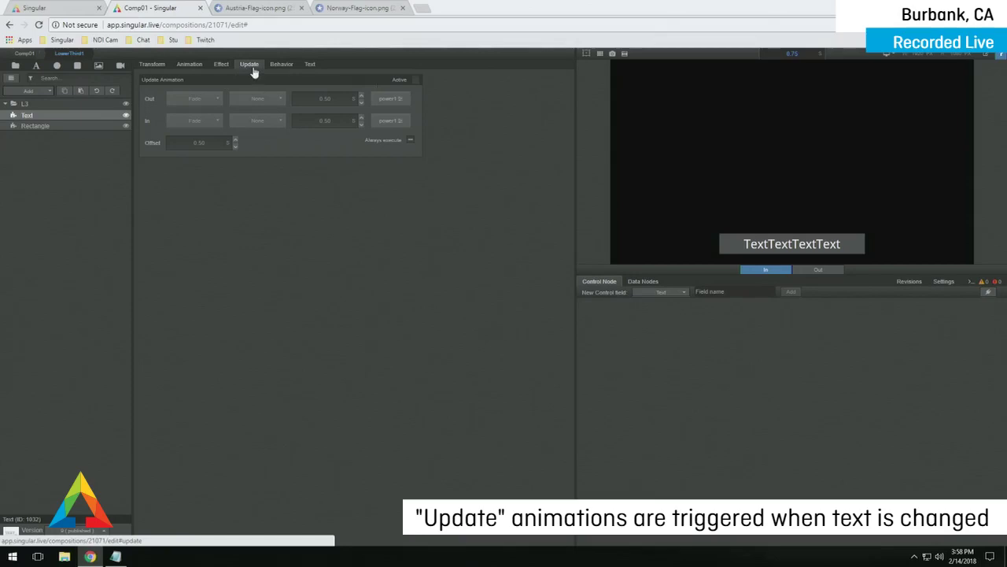
click(416, 81)
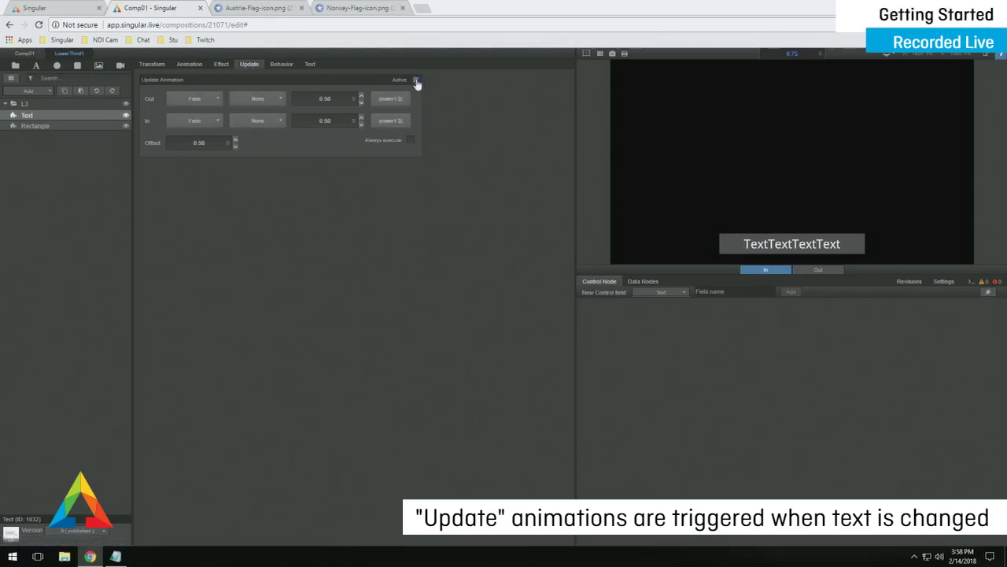
Replace the widget's text with TEST and extend it to TESTTESTTEST to trigger the Fade update animation
click(311, 65)
double_click(306, 99)
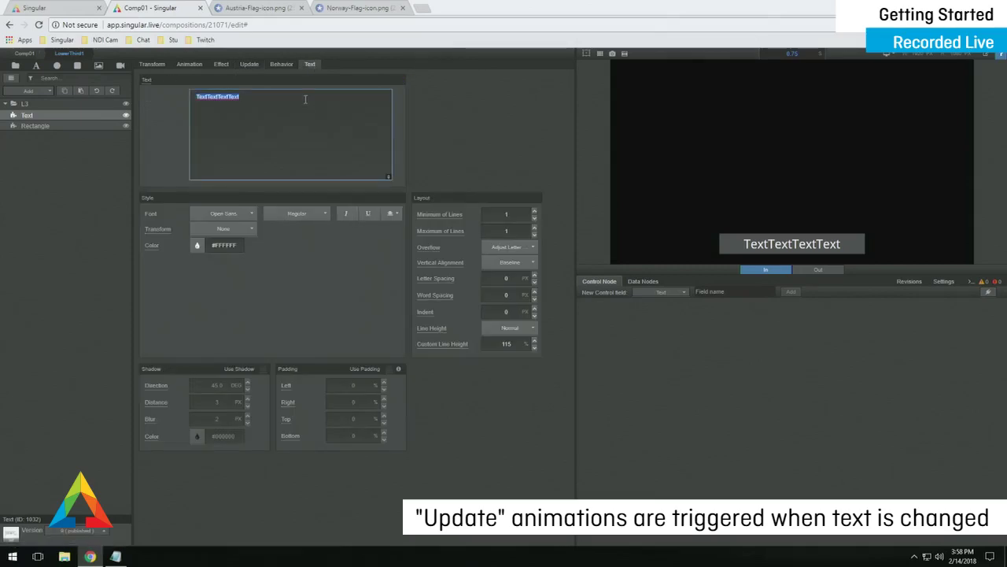
text(TEST)
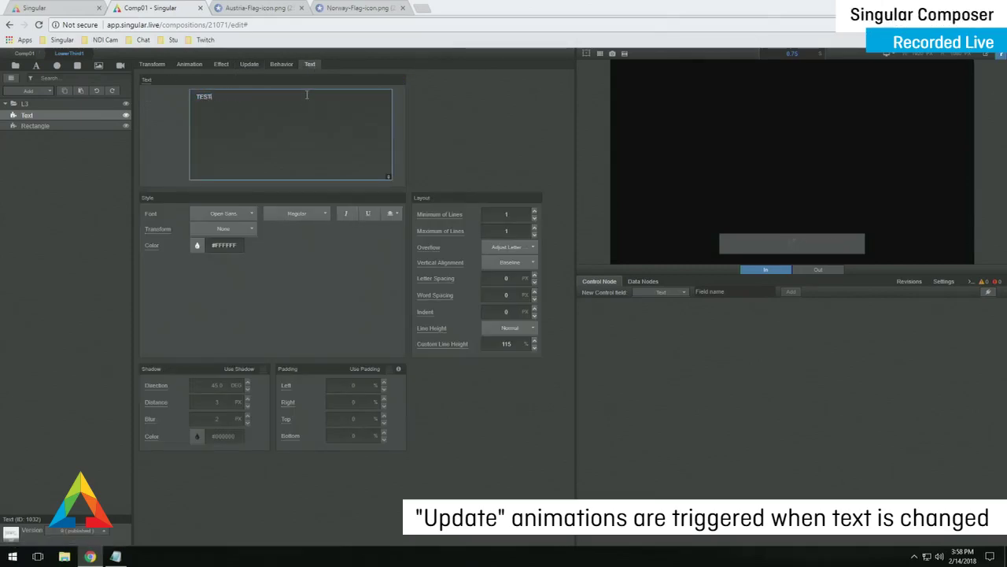
double_click(307, 95)
key(ctrl+c)
click(307, 95)
key(ctrl+v)
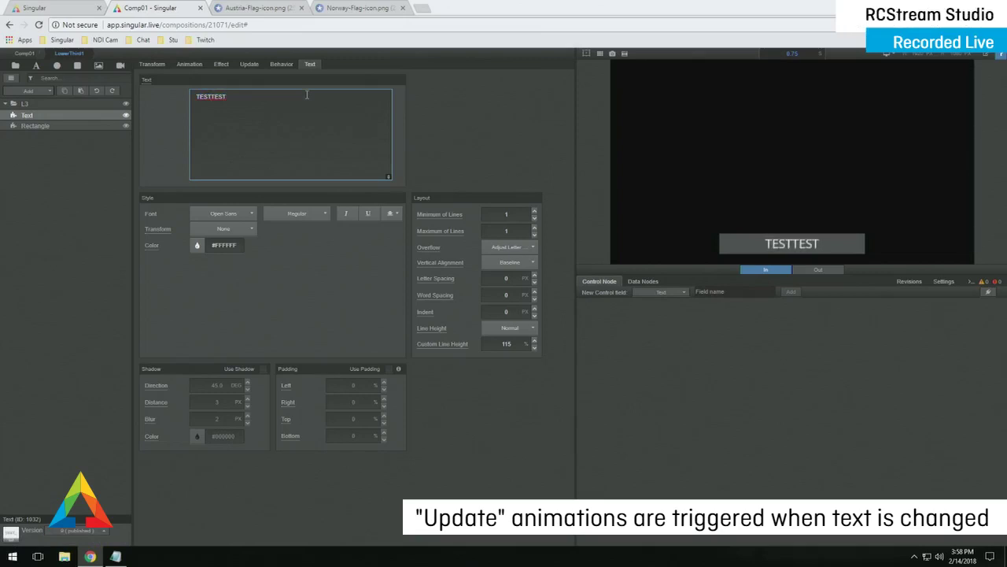
key(ctrl+v)
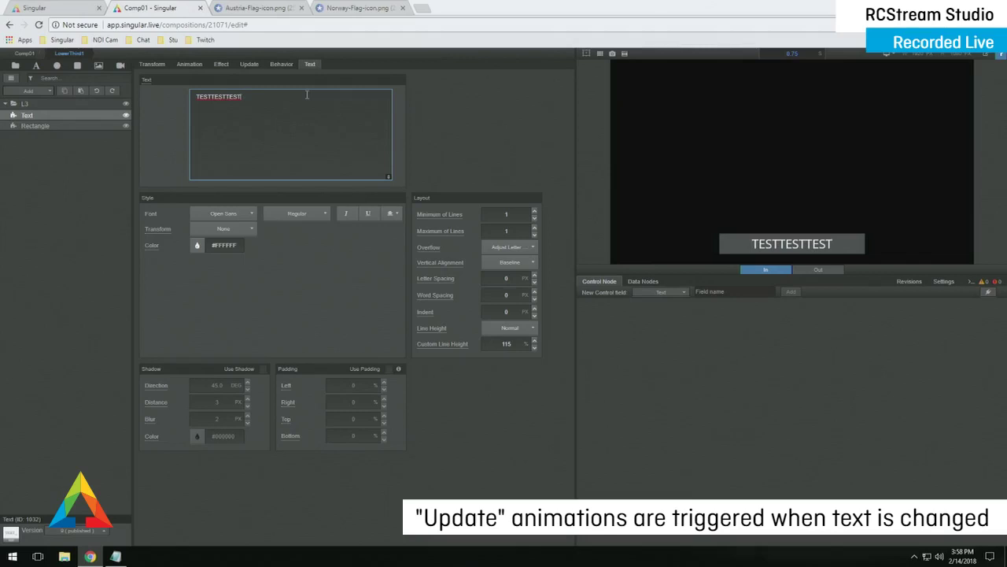
Set the text's Update animation to Translate Up for both Out and In
click(253, 67)
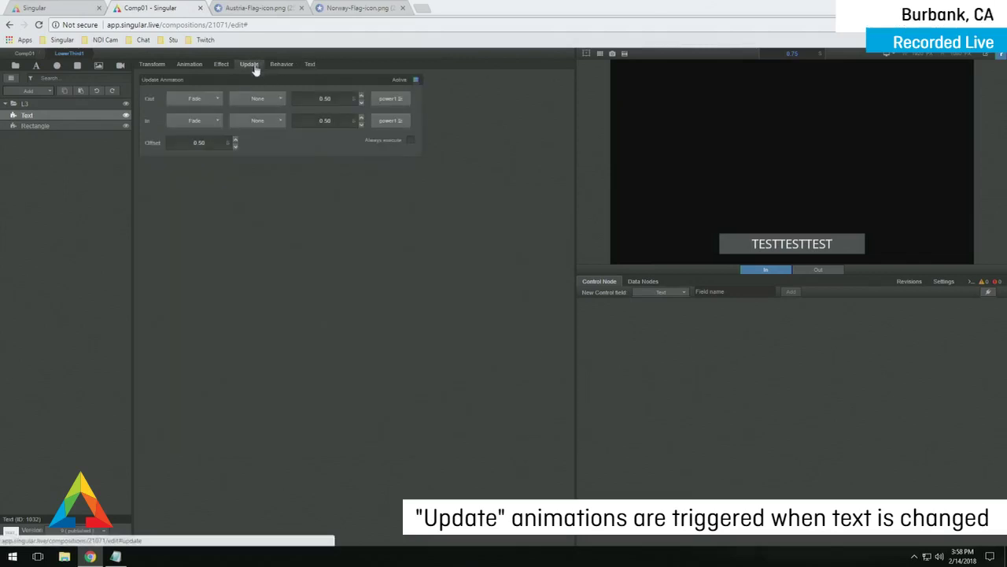
click(208, 103)
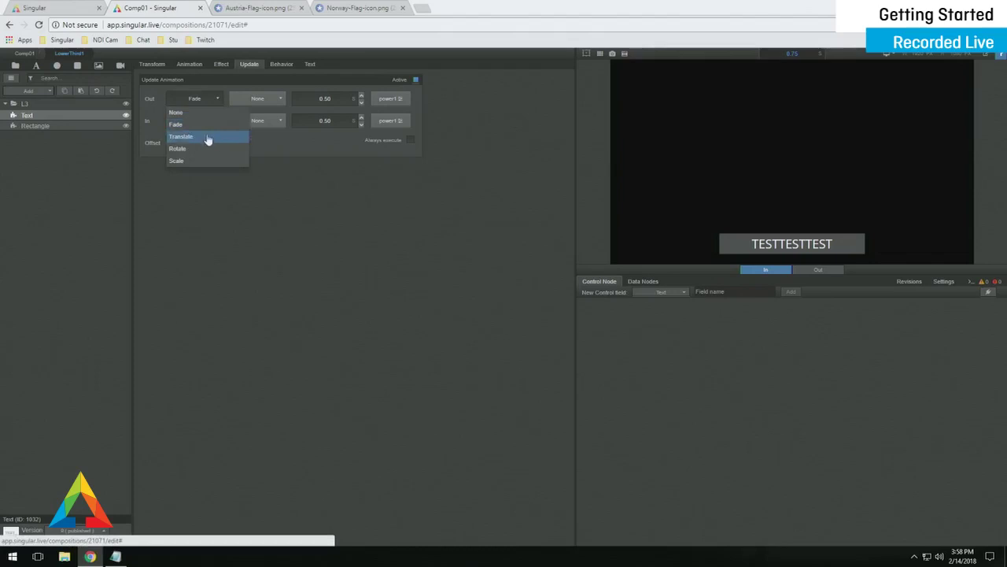
click(207, 137)
click(205, 124)
click(200, 161)
click(251, 100)
click(251, 135)
click(258, 120)
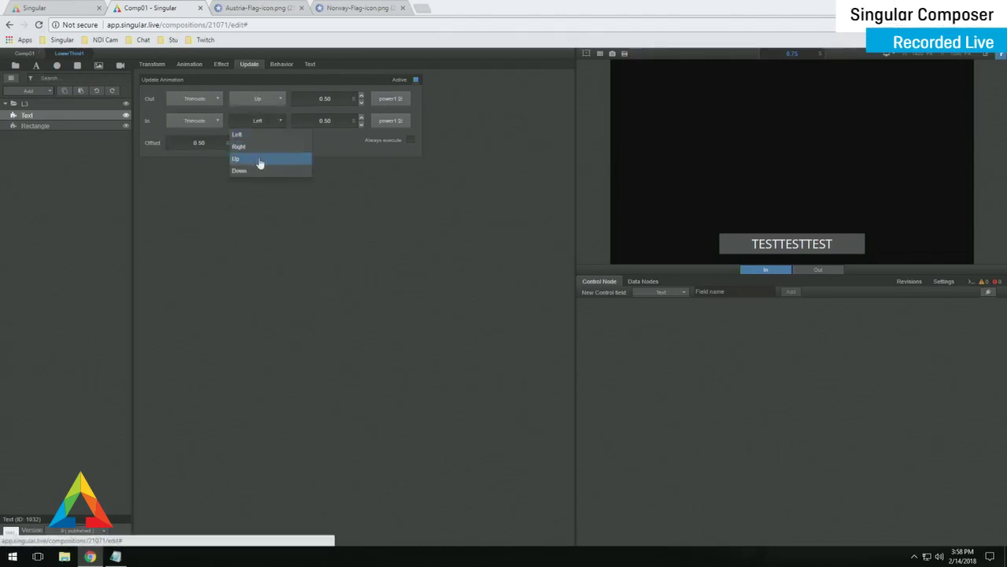
click(260, 160)
Change the text to TEST and then TESTTEST to test the Translate update animation
click(310, 64)
triple_click(287, 93)
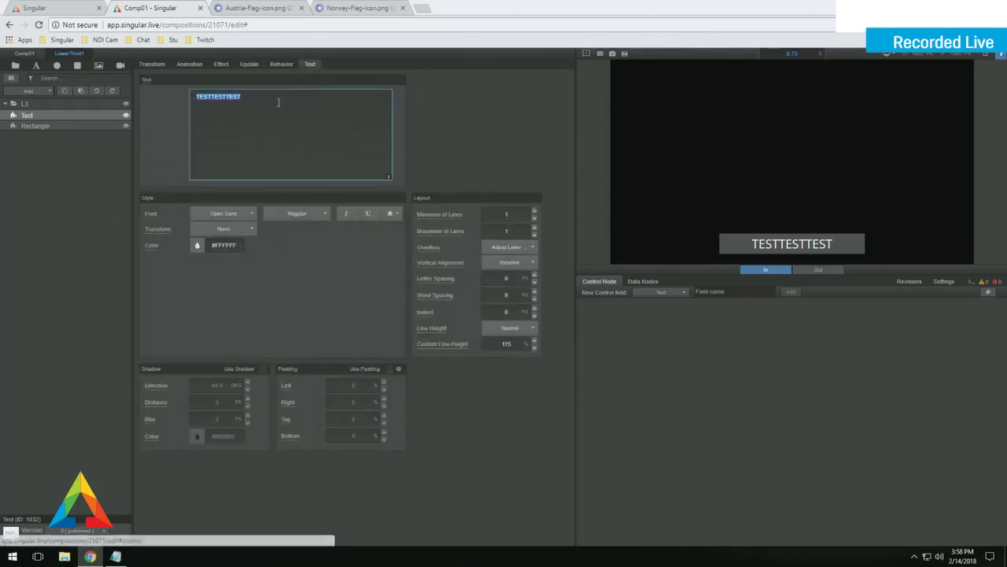
text(TEST)
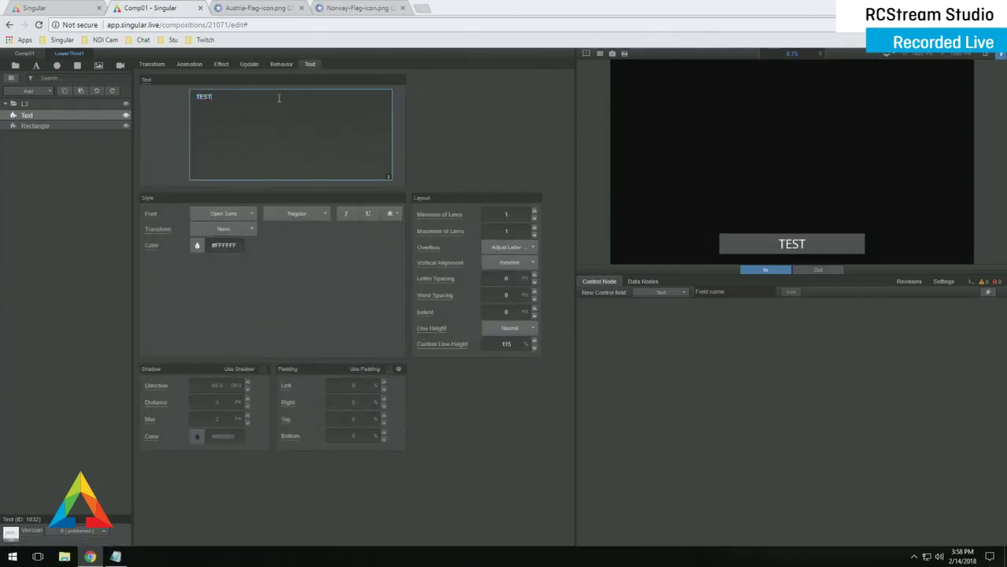
triple_click(278, 98)
click(278, 99)
triple_click(279, 99)
key(ctrl+v)
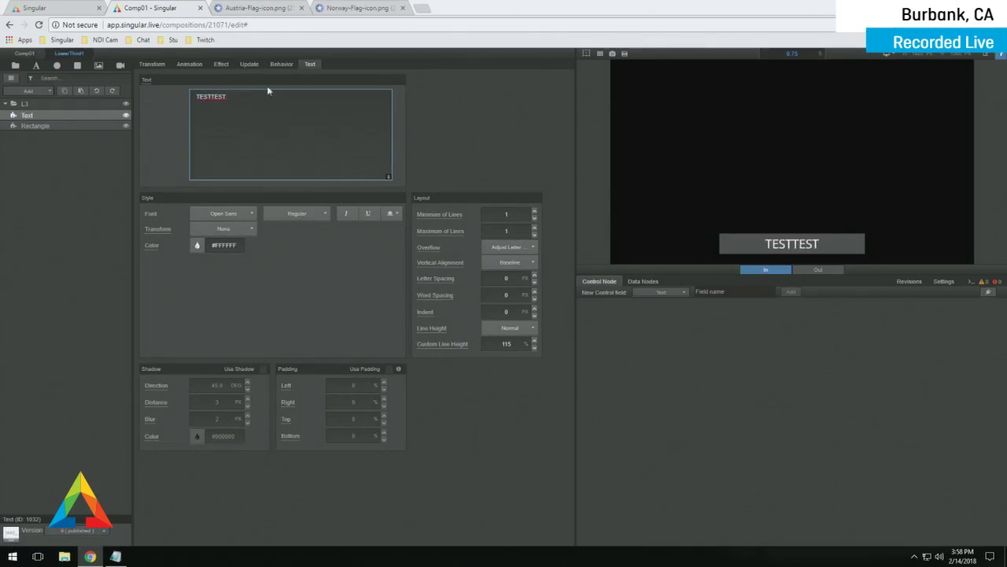
Set the direction of the text's In update animation to Down
click(249, 66)
click(263, 122)
click(261, 171)
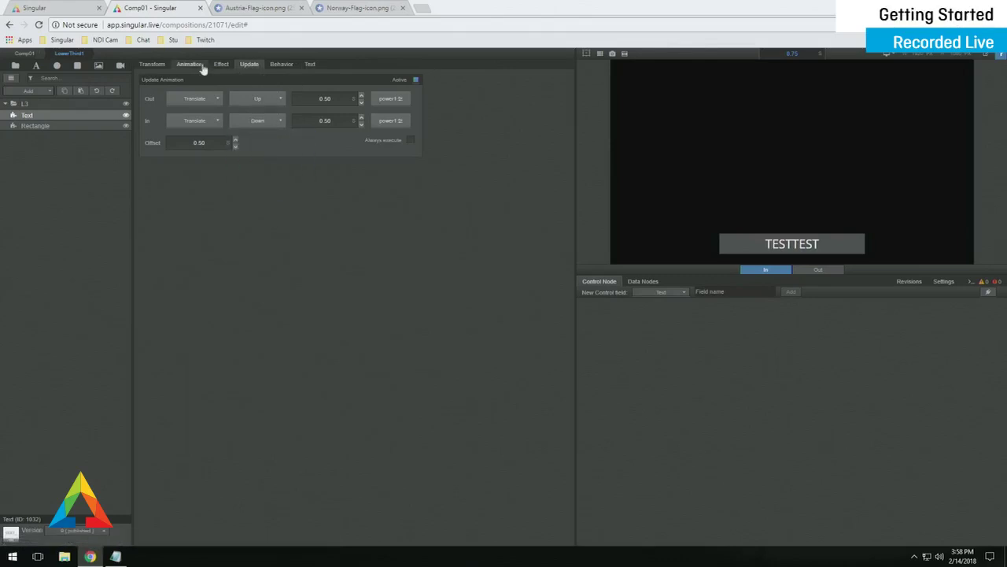
Test the revised update animation by changing the text to TESTTESTTEST, then set it back to TEST
click(310, 64)
key(ctrl+v)
key(ctrl+v)
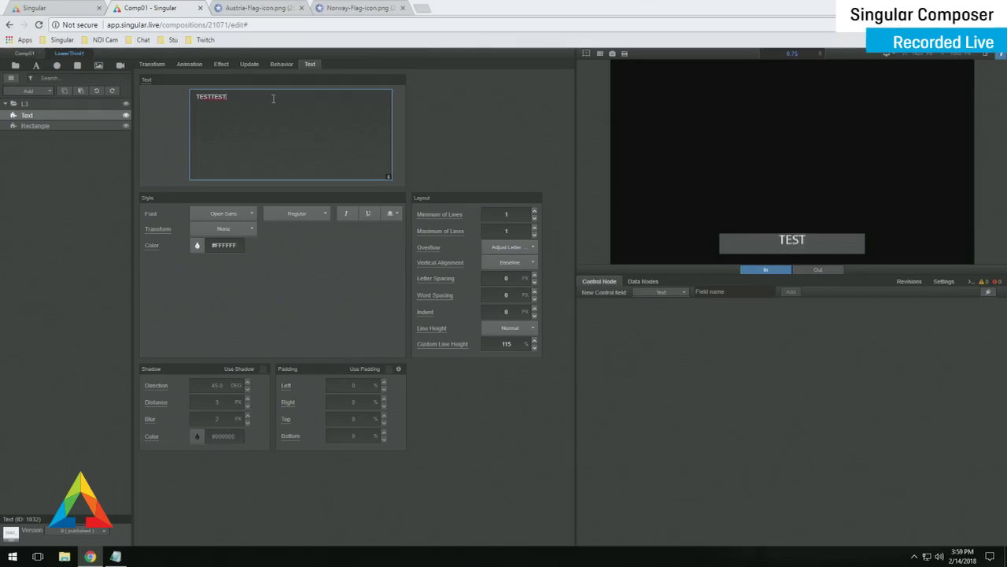
key(ctrl+v)
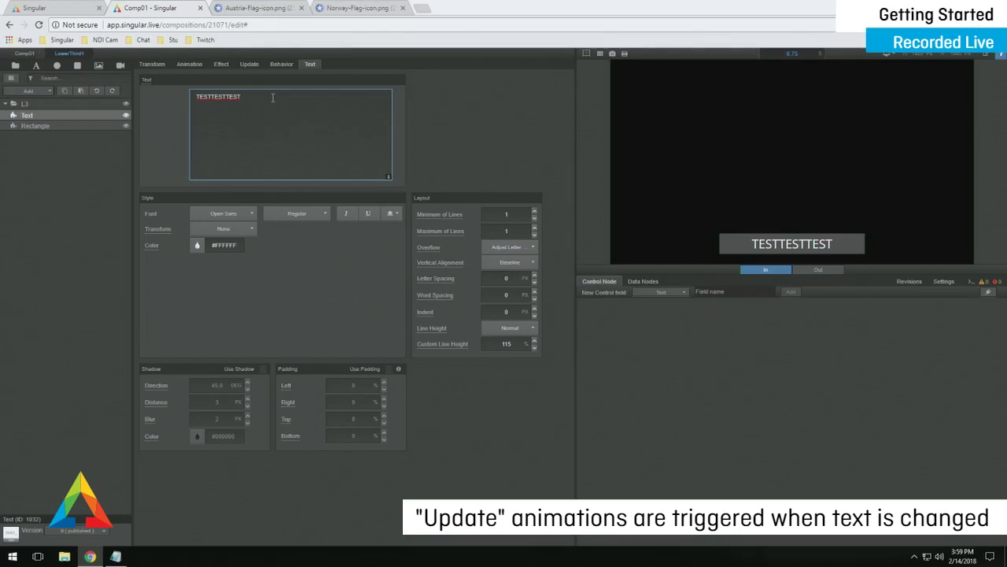
key(ctrl+a)
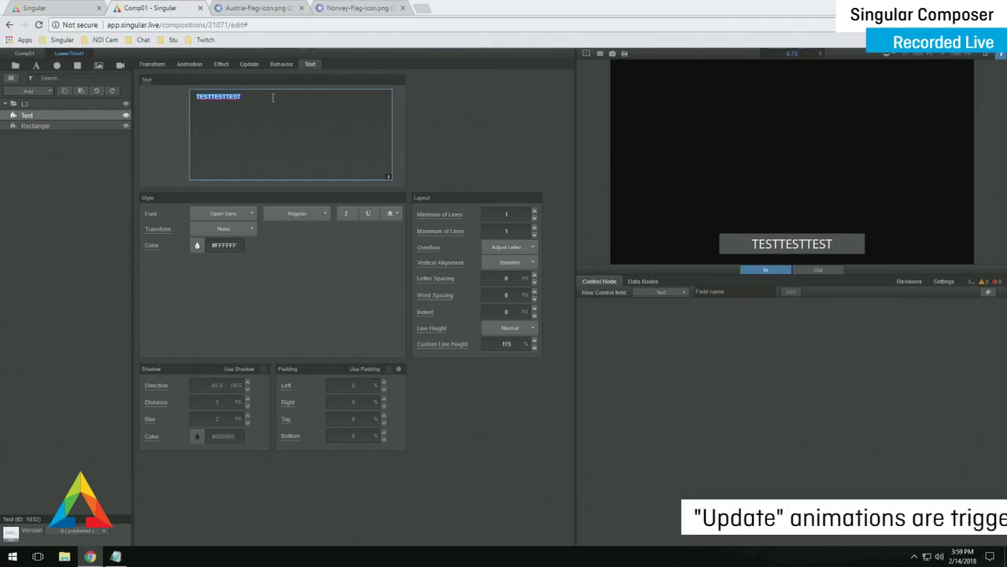
text(TEST)
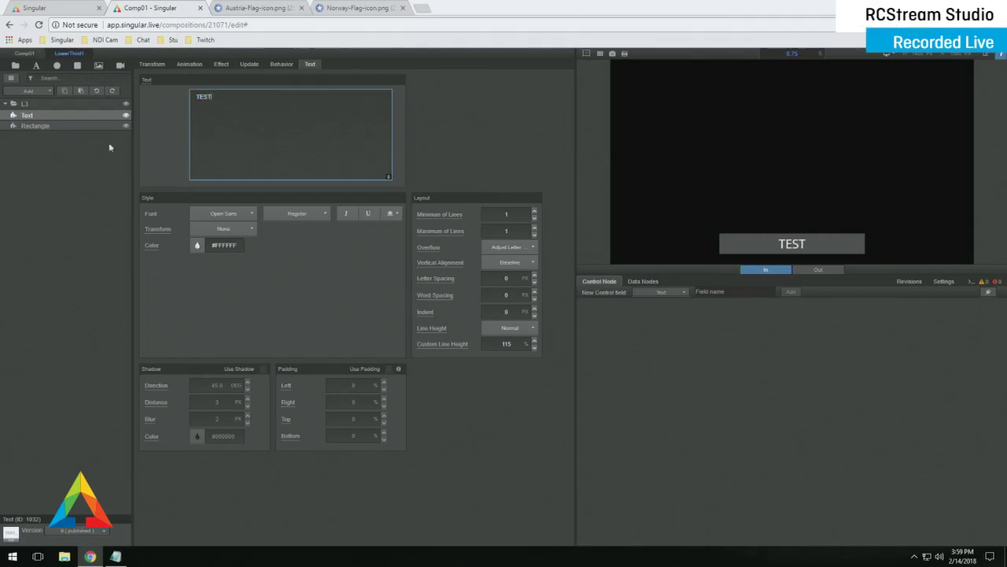
Add an Opacity behavior animation to the Text widget
click(55, 129)
click(59, 115)
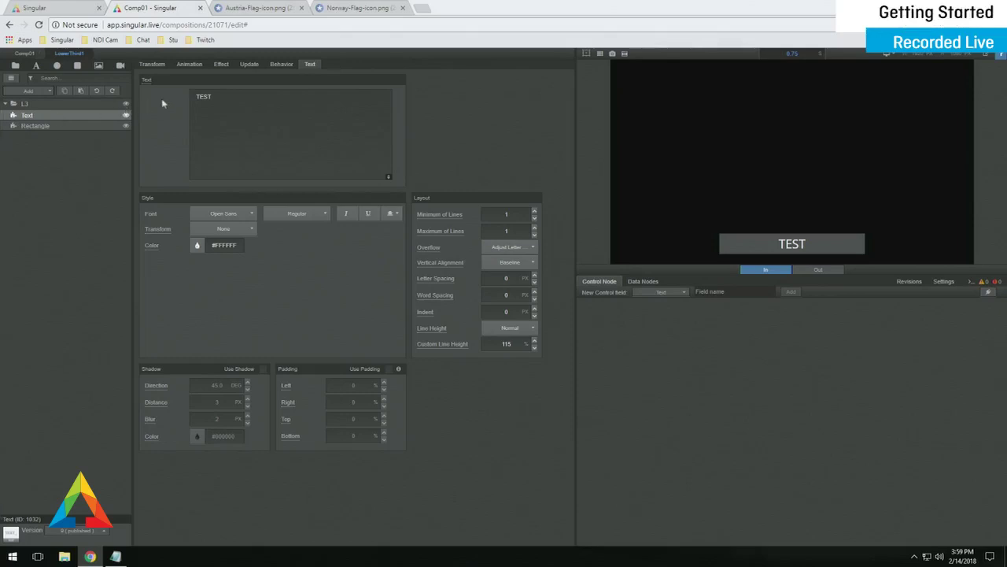
click(191, 66)
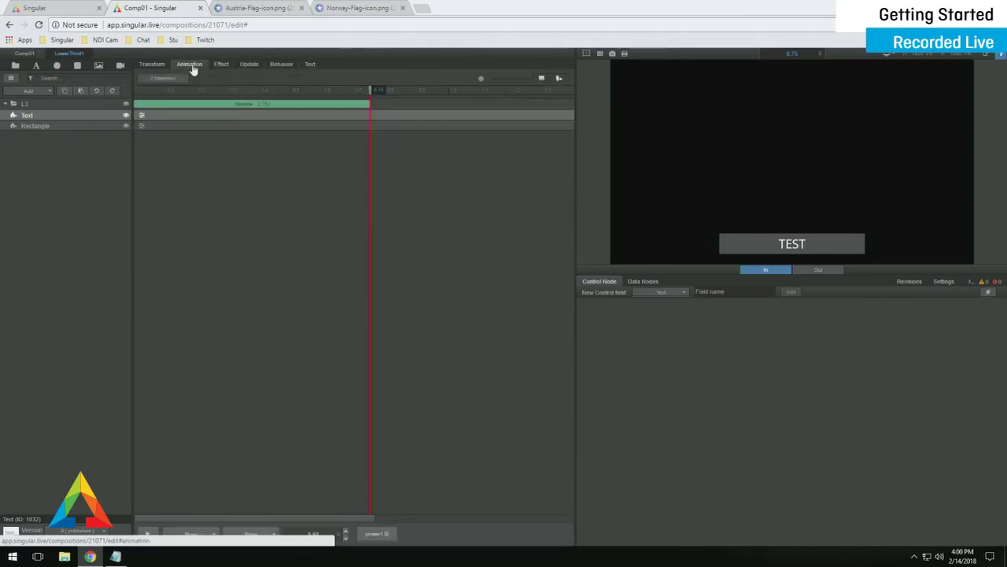
click(246, 68)
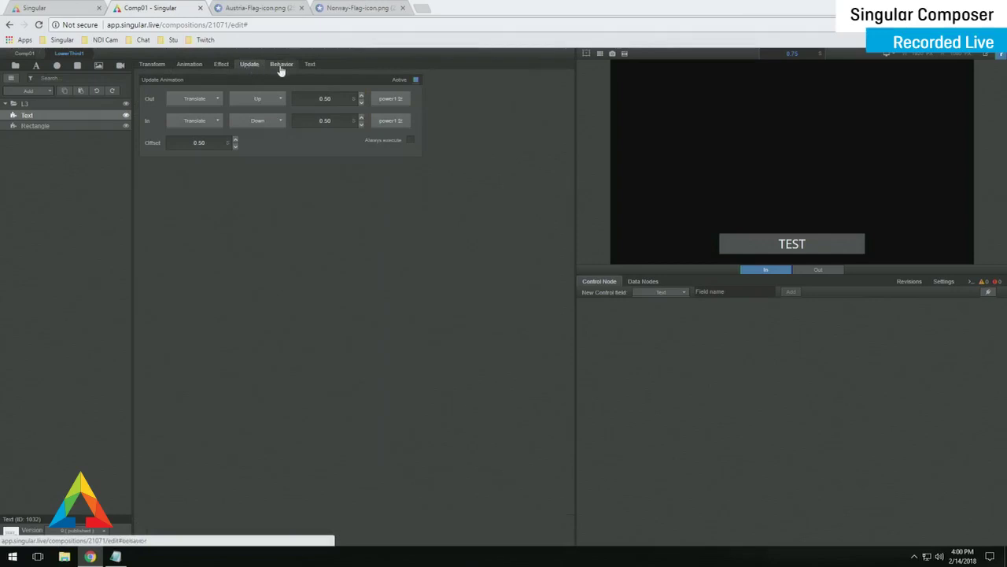
click(281, 66)
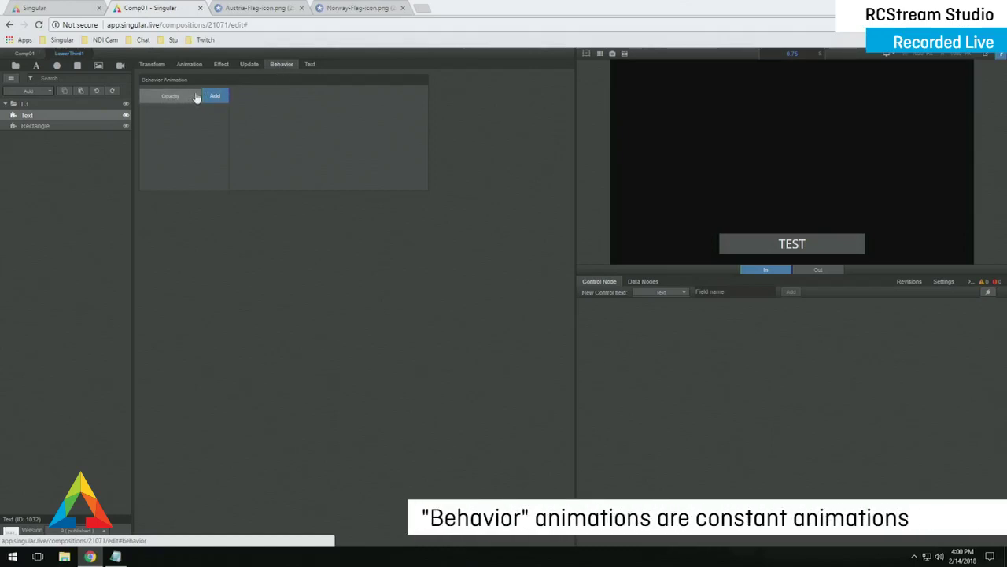
click(221, 99)
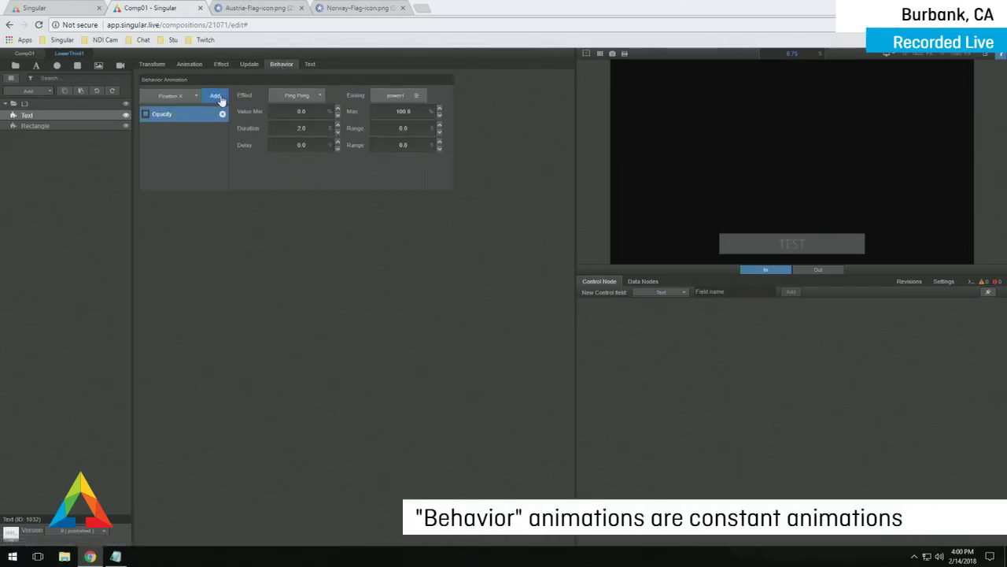
Set the Opacity behavior's duration to 1.0 s
click(302, 112)
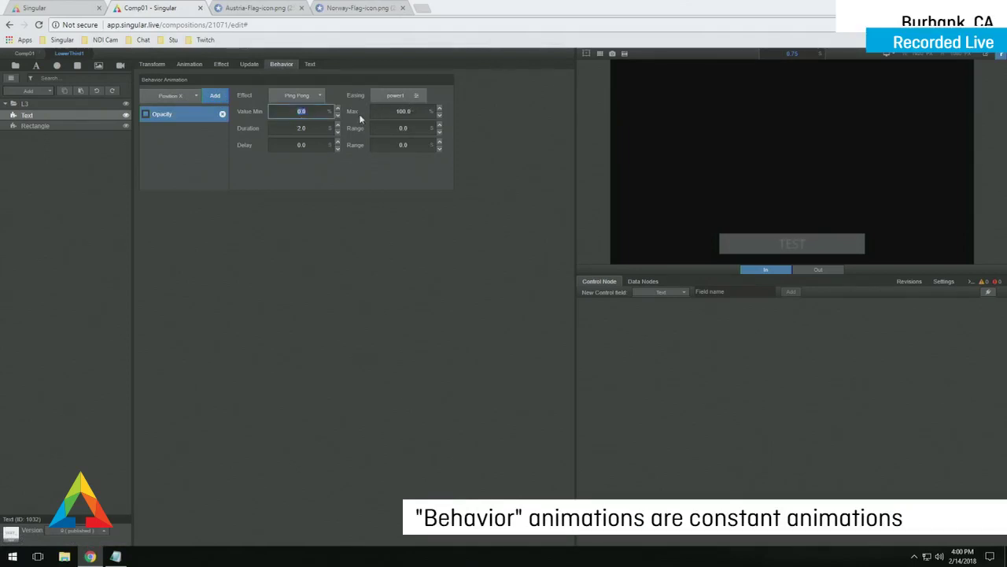
click(310, 129)
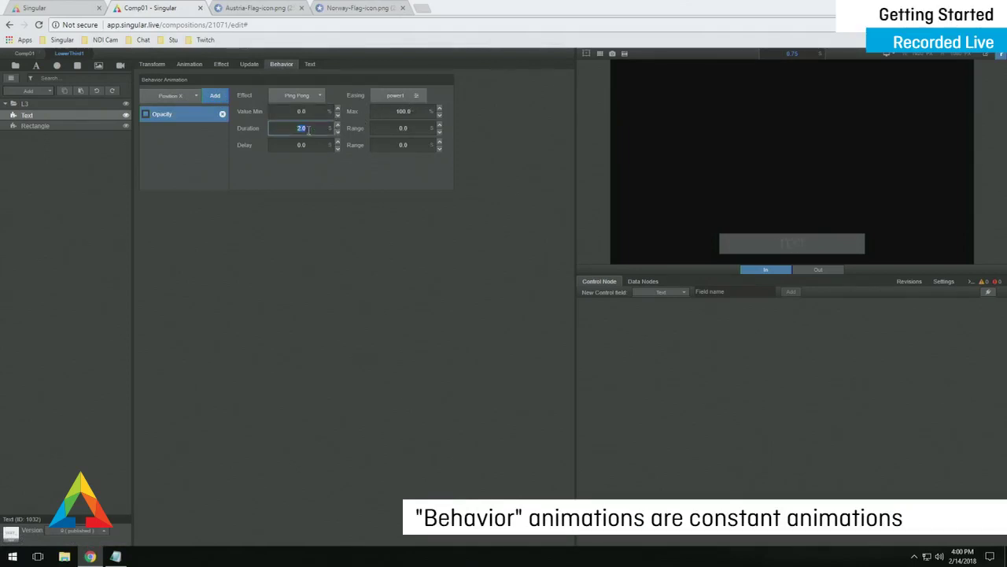
text(1.0)
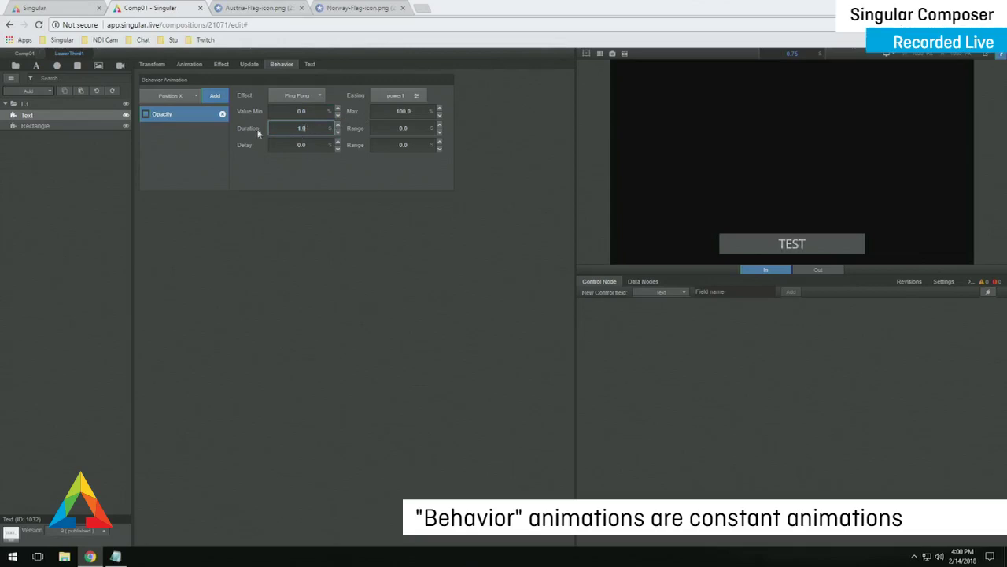
Add a Position X behavior animation to the Text widget
click(192, 96)
click(184, 111)
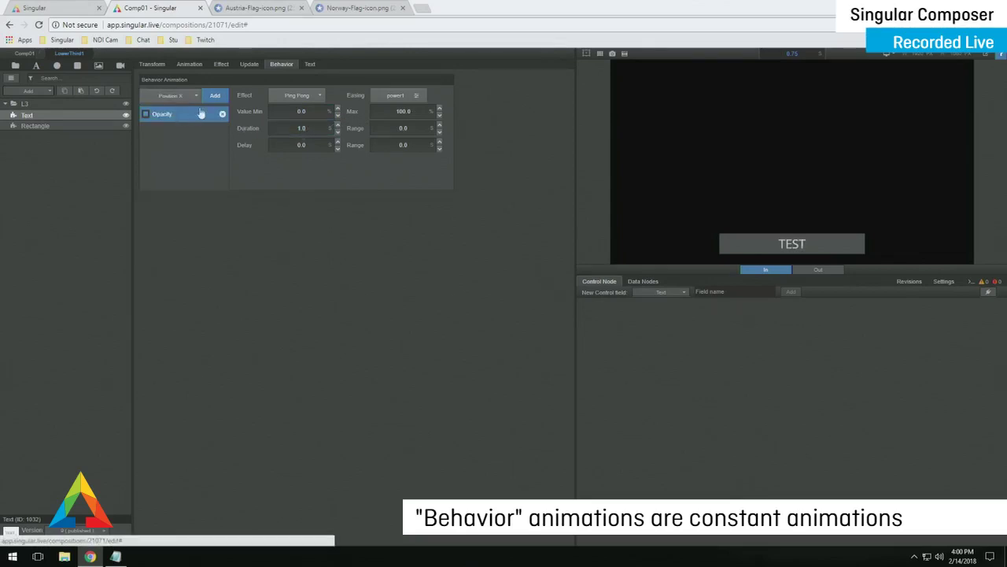
click(215, 96)
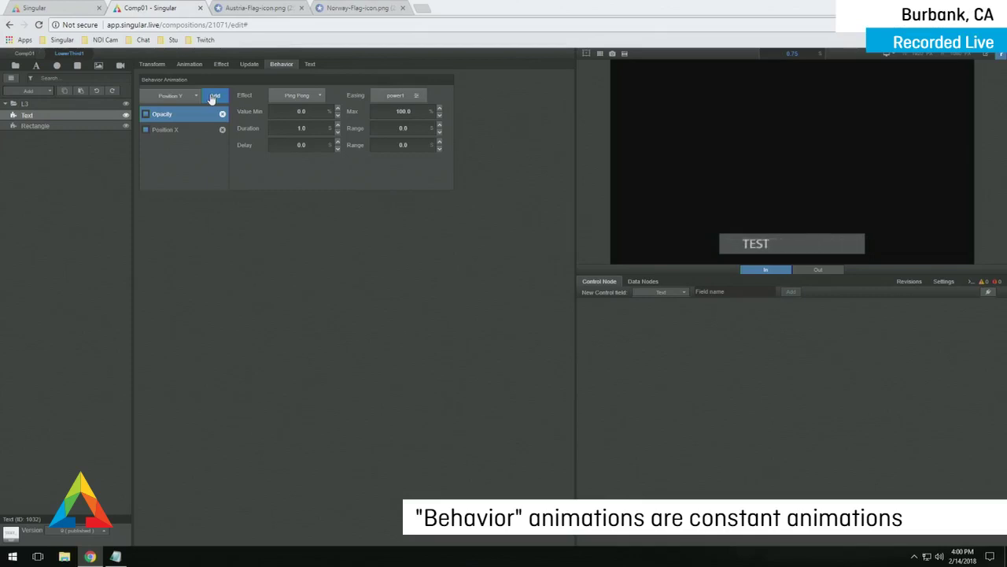
Remove the Position X and Opacity behavior animations from the Text widget
click(222, 129)
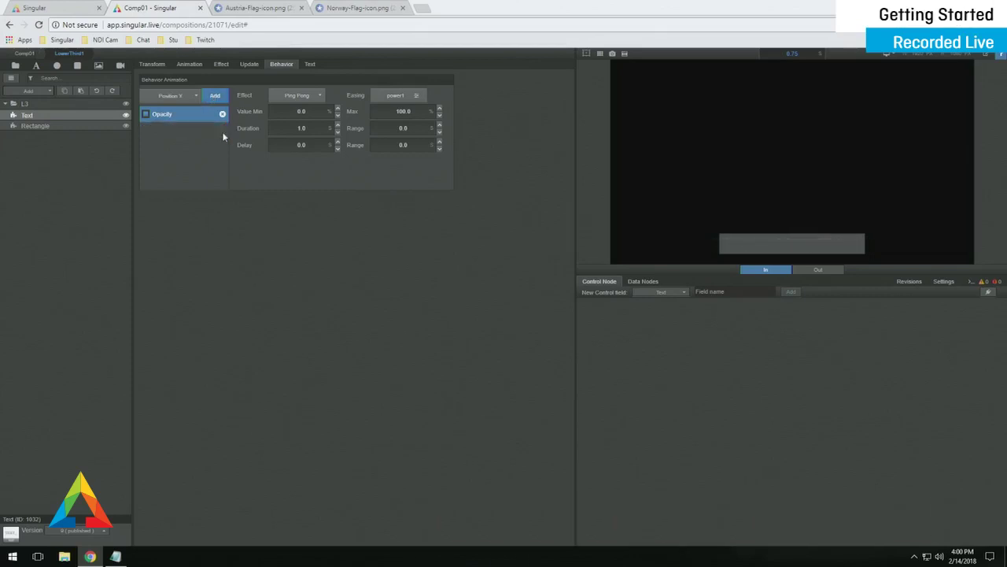
click(223, 116)
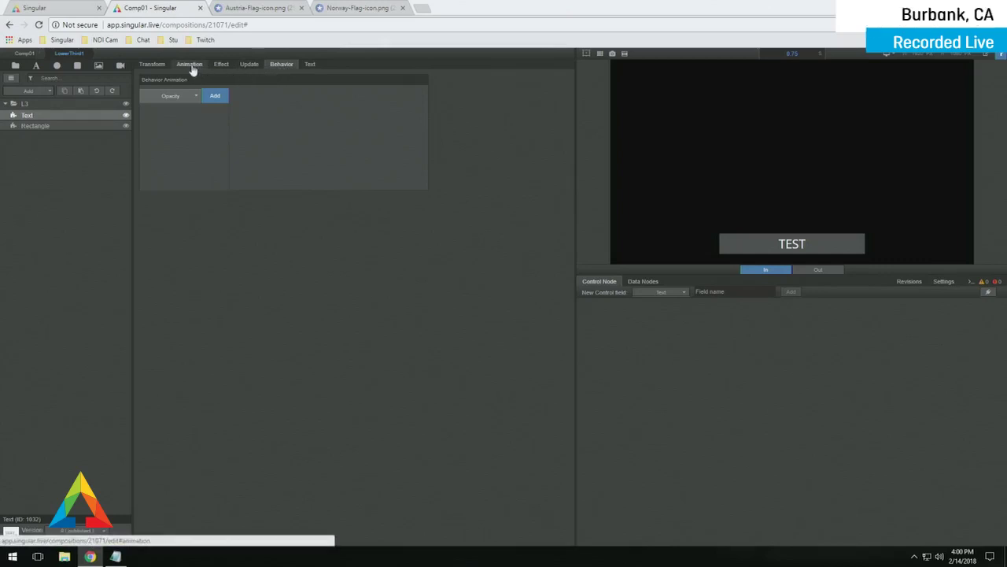
Show the Text widget's text properties and add a Text control field to LowerThird1's control node
click(309, 66)
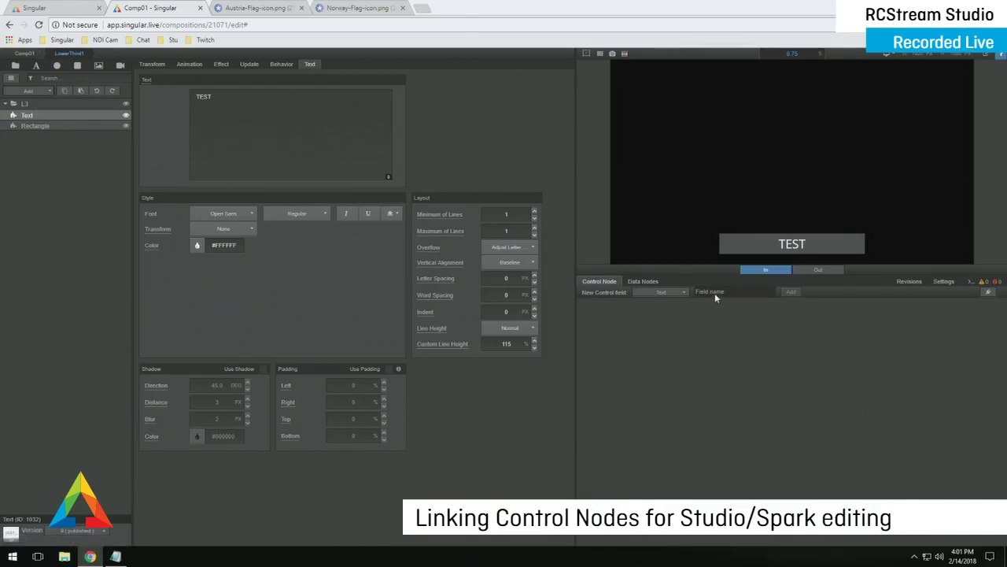
click(664, 294)
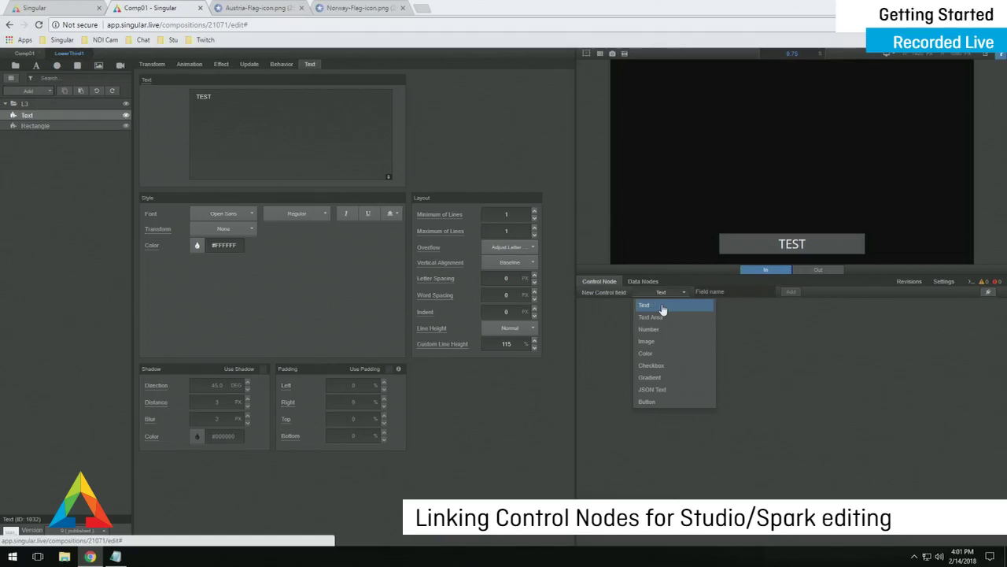
click(662, 307)
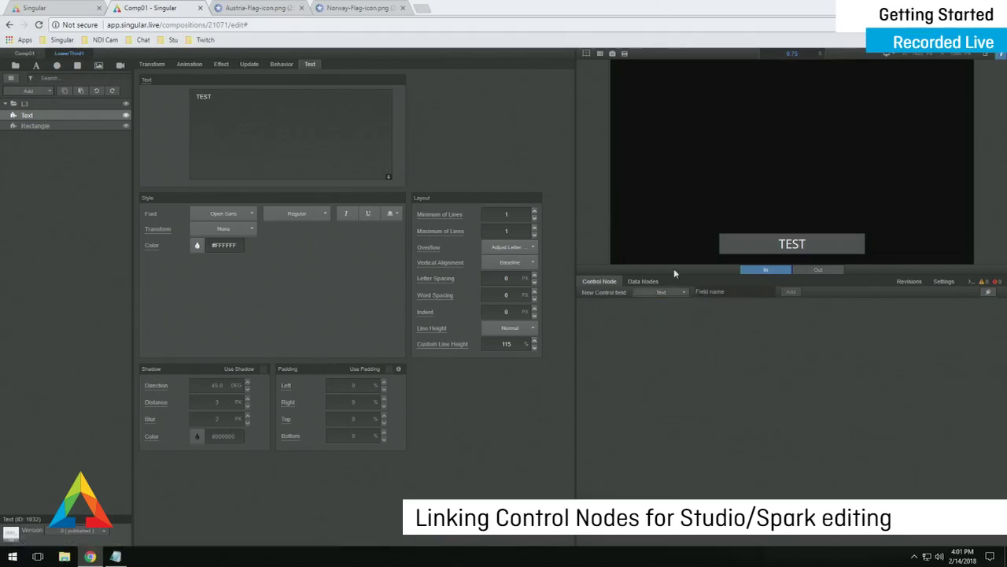
key(Tab)
key(Return)
Set the new control field's value to HELLO followed by the person's first name
click(719, 309)
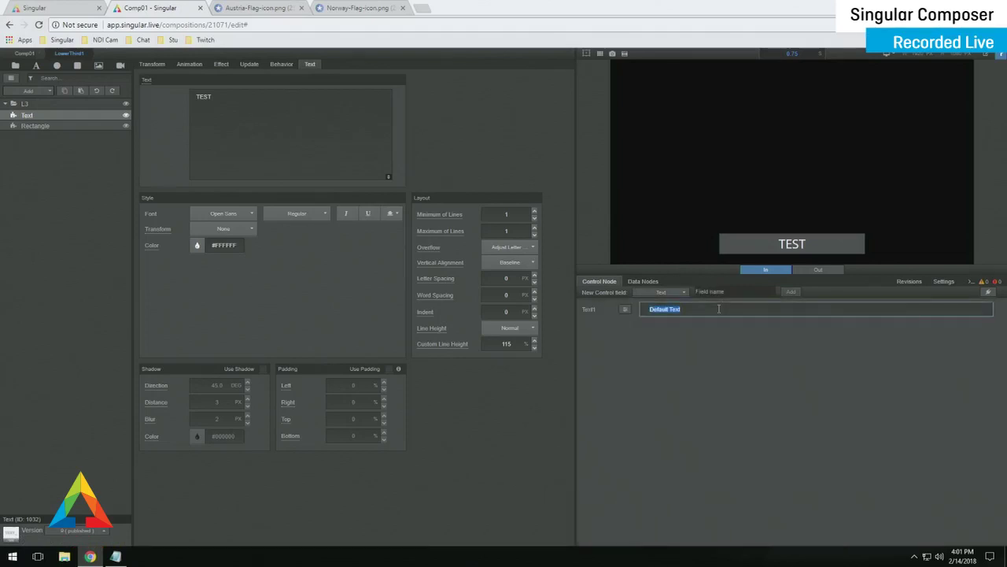
text(HELLO SEA)
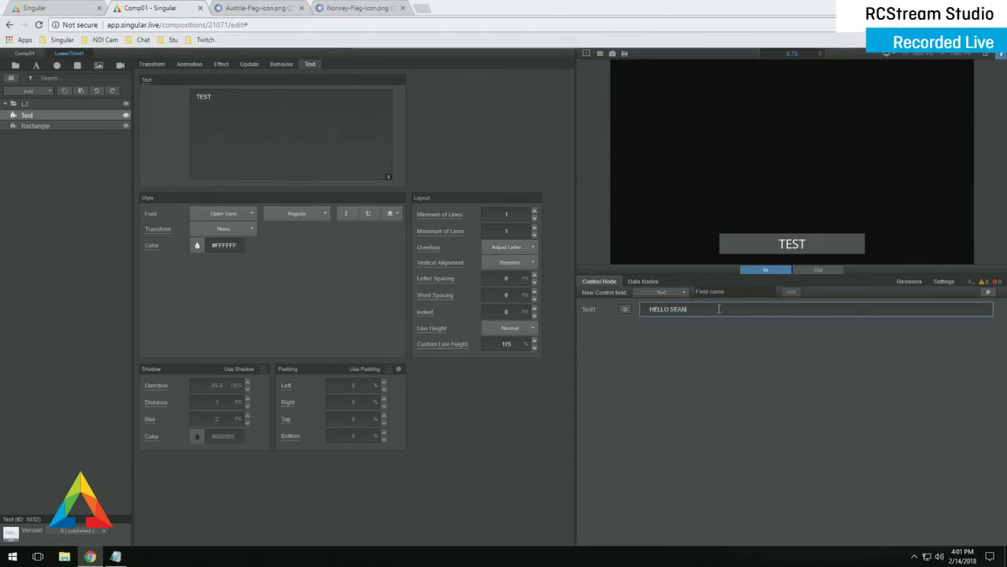
text(N)
double_click(697, 311)
key(ctrl+a)
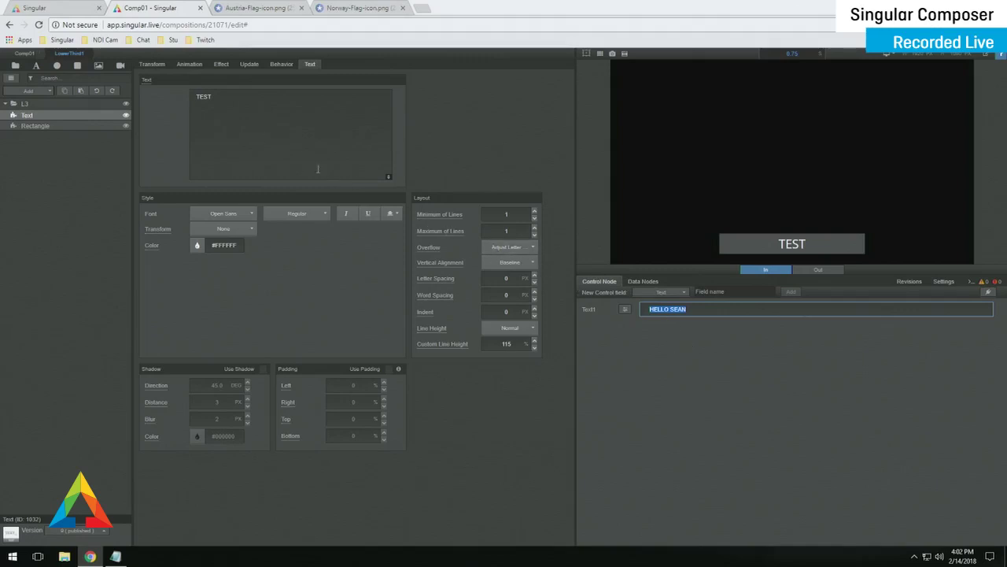
Link the Text widget's Text property to the Text1 field of the Control Node
click(147, 82)
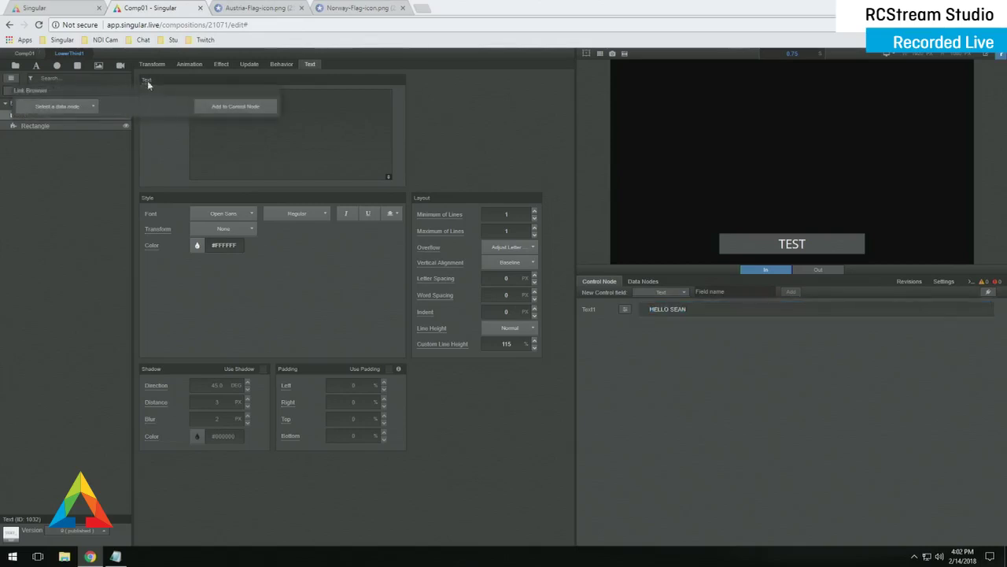
click(68, 106)
click(70, 122)
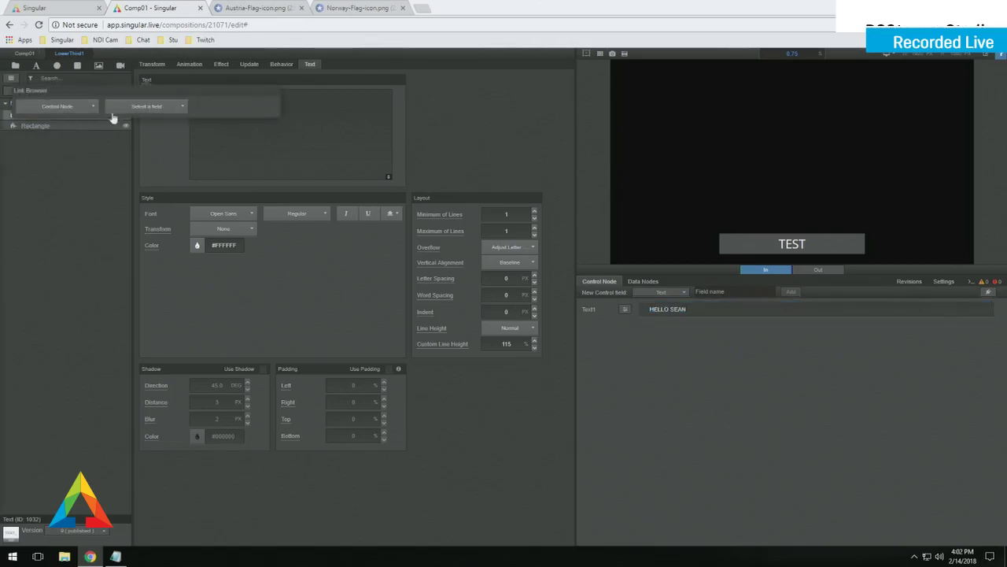
click(132, 107)
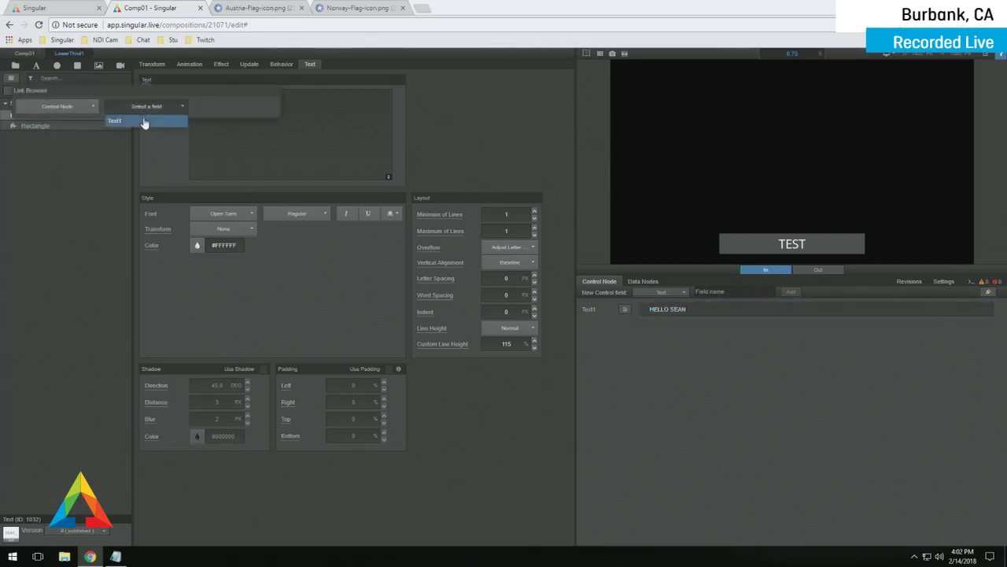
click(144, 121)
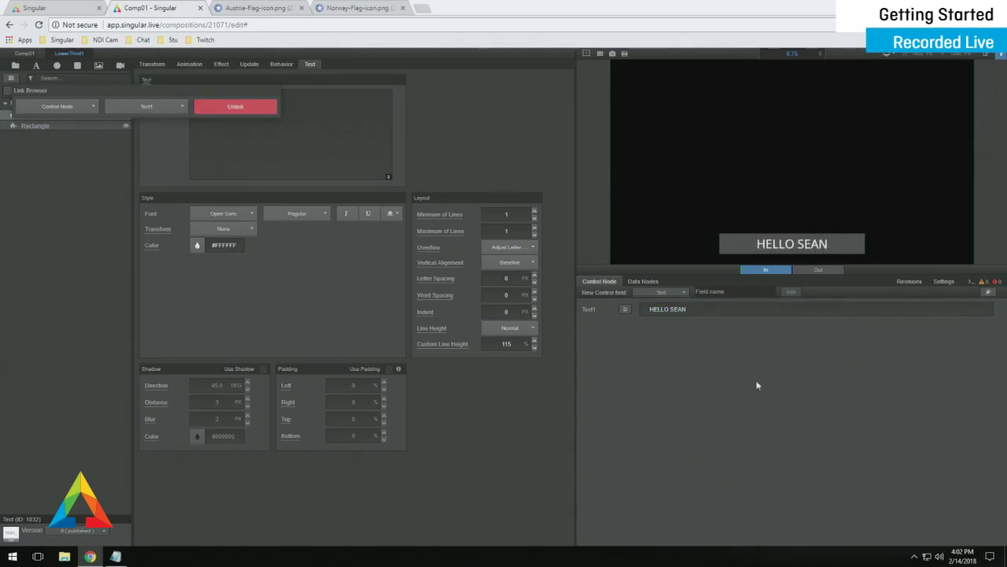
Check the linked text in the Text1 control field and in the Text widget's own text box
click(721, 313)
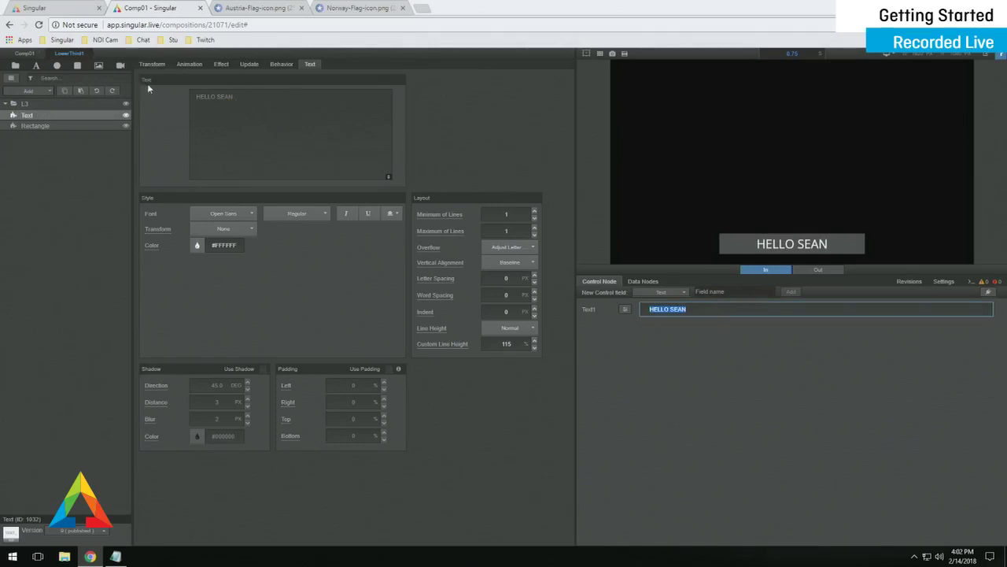
double_click(232, 98)
triple_click(233, 99)
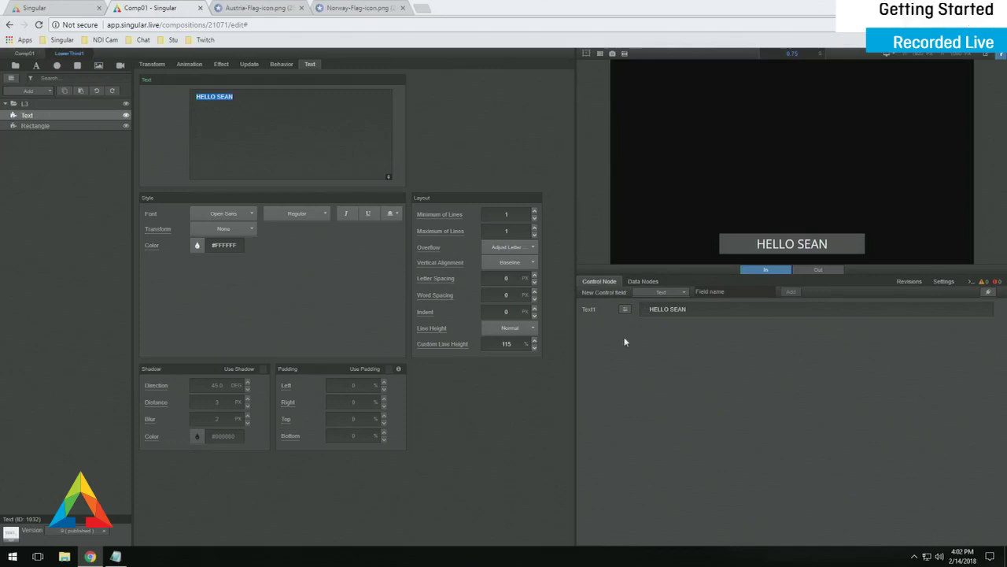
Assign LowerThird1 to a new logic layer named Lower in the Composition Navigator
drag(576, 363, 553, 374)
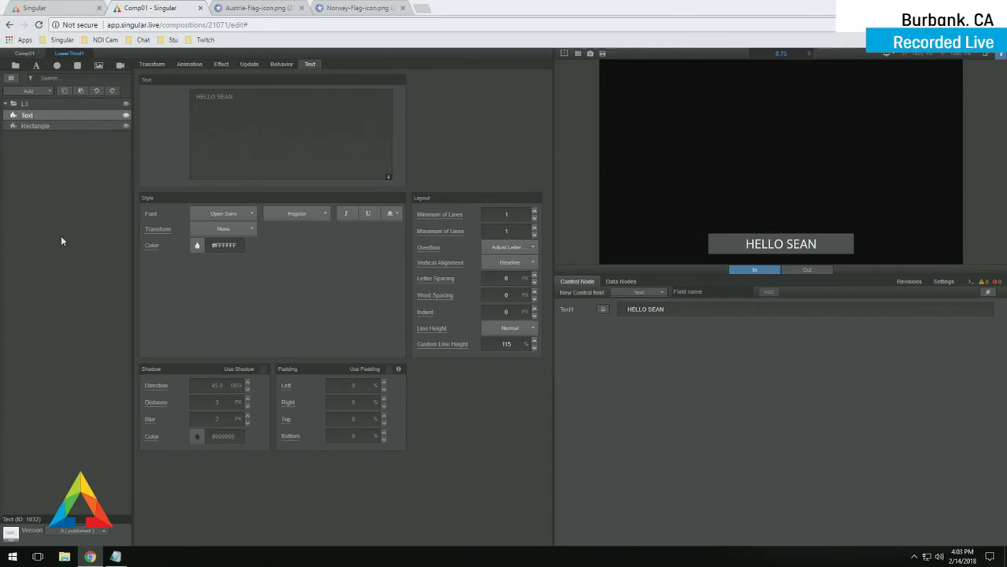
key(ctrl+f)
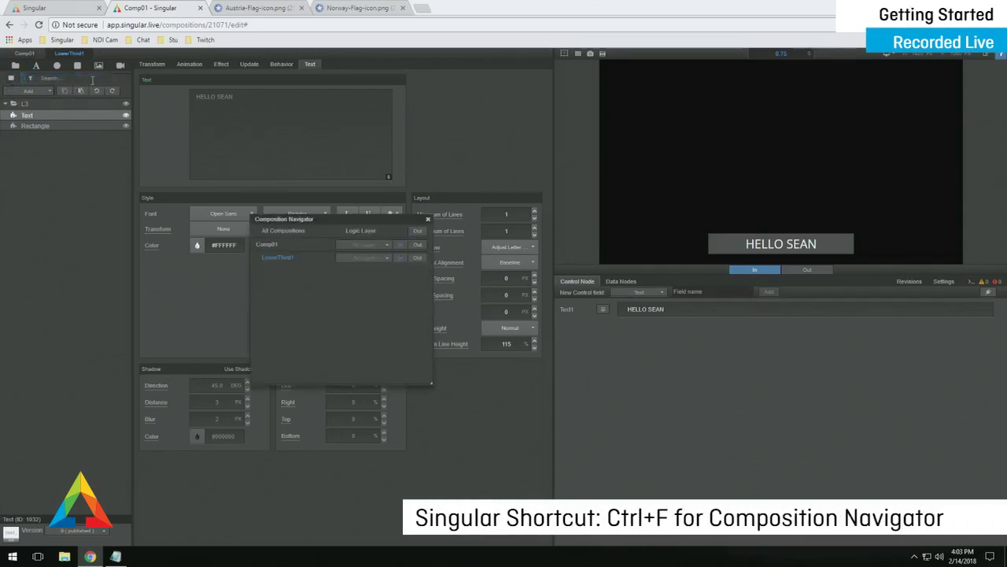
click(390, 262)
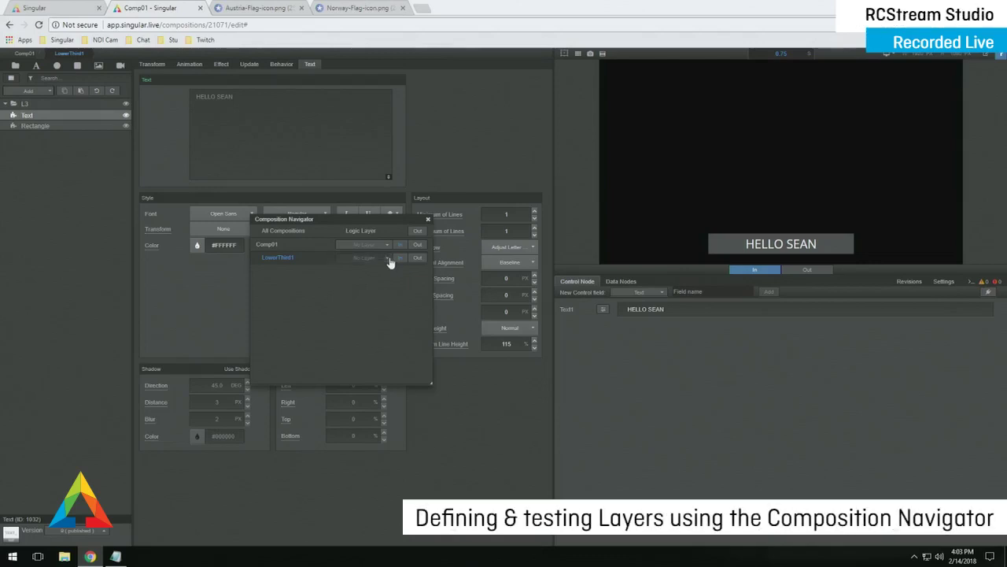
text(Lower)
key(Return)
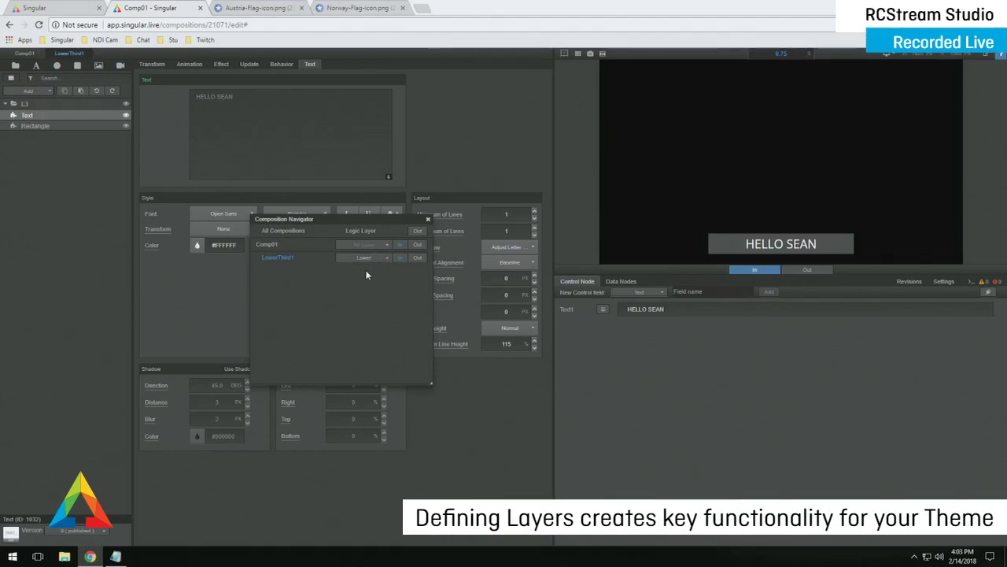
click(428, 219)
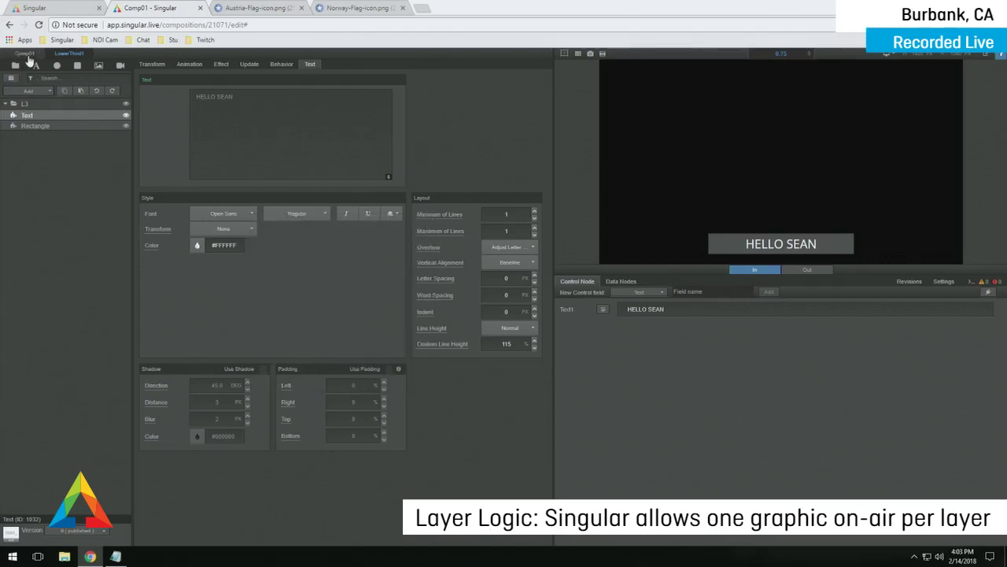
Return to the Comp01 composition and duplicate the LowerThird1 subcomposition, moving the Composition Navigator aside
click(25, 54)
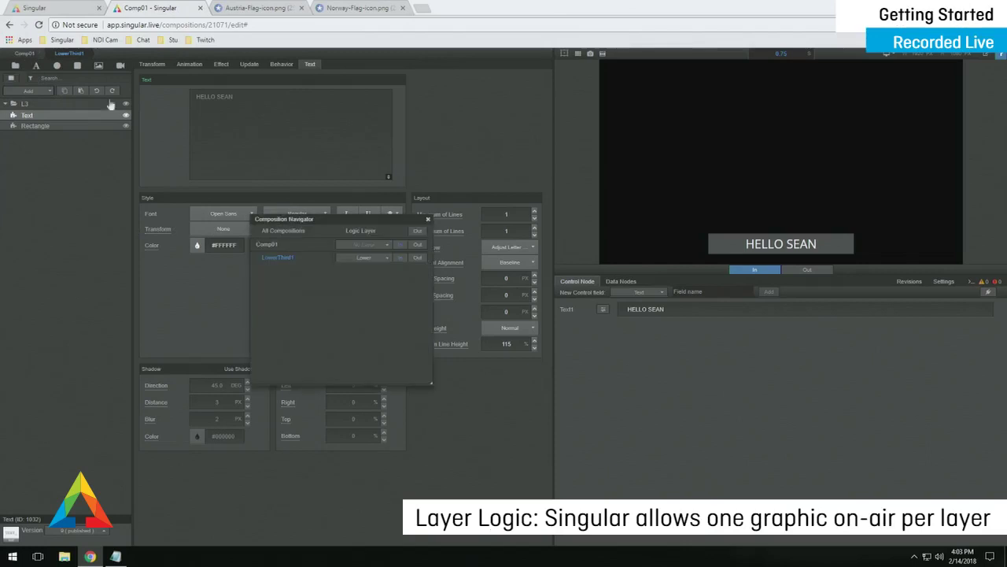
click(264, 245)
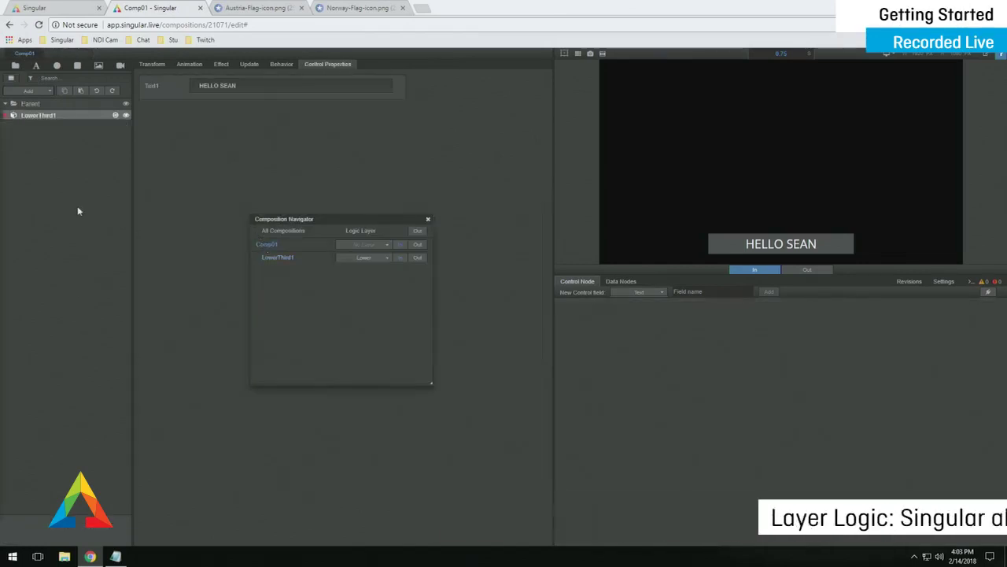
right_click(11, 117)
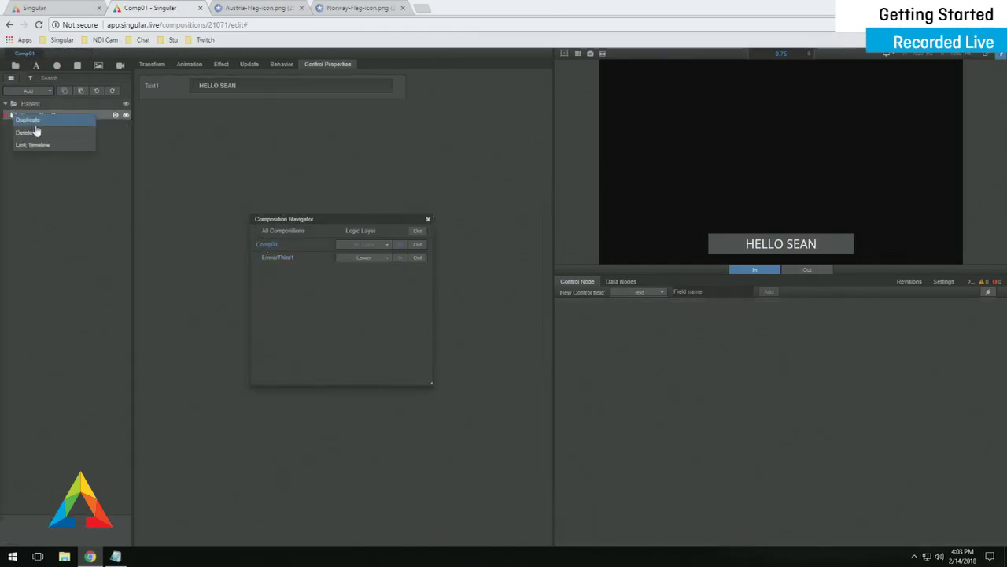
click(36, 130)
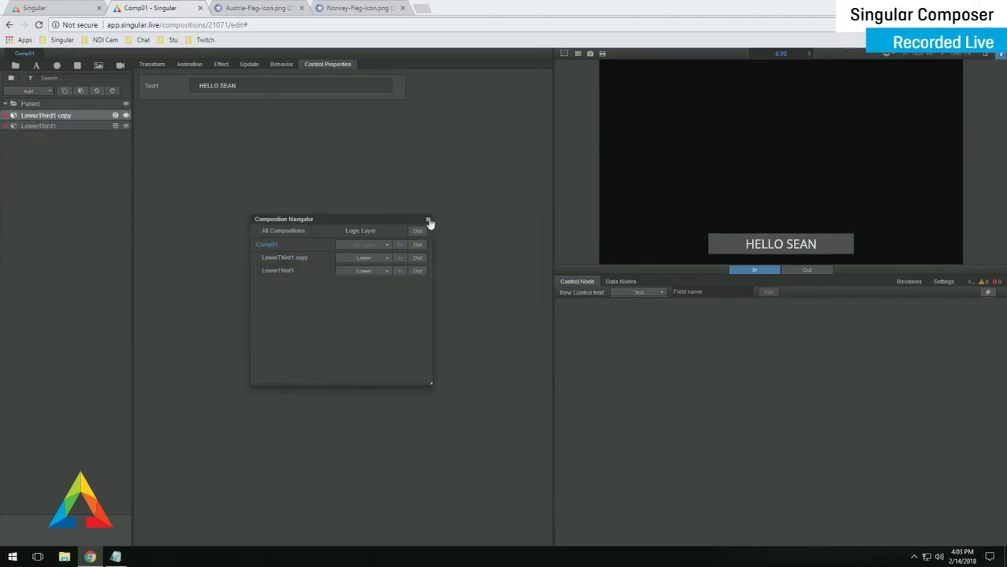
drag(402, 222, 512, 382)
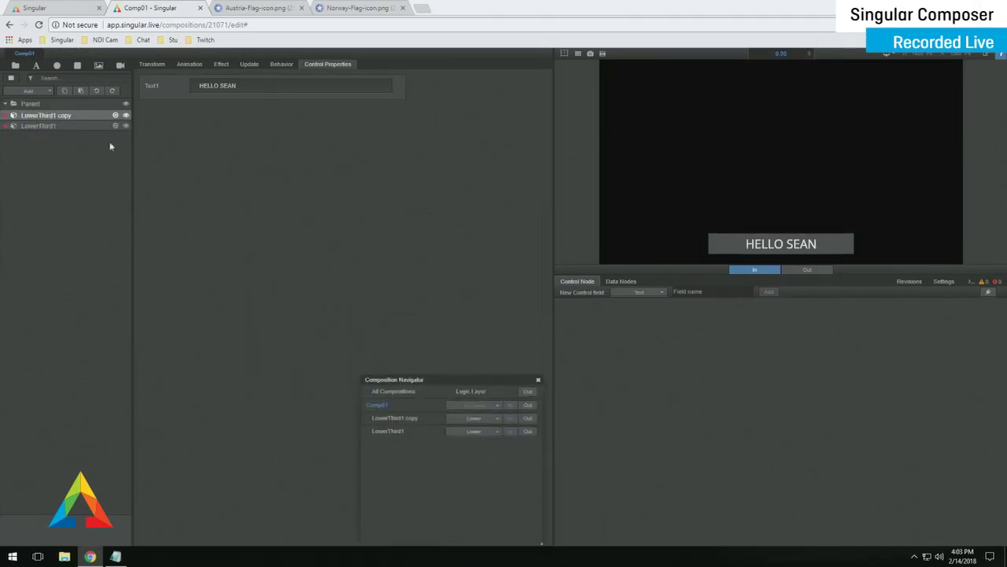
Rename the duplicated subcomposition as LowerThird2
double_click(72, 117)
click(73, 116)
key(BackSpace)
key(BackSpace)
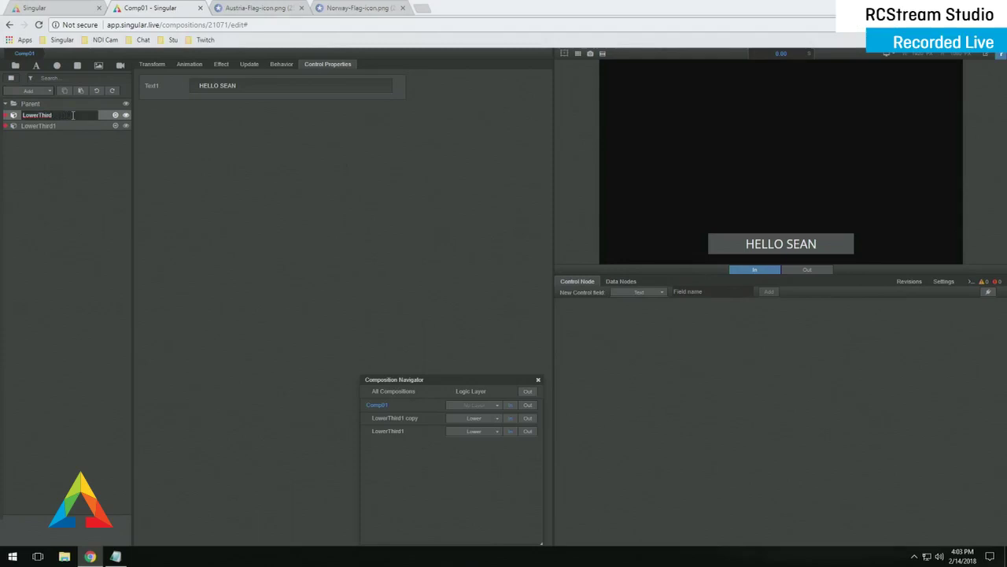
text(2)
key(Return)
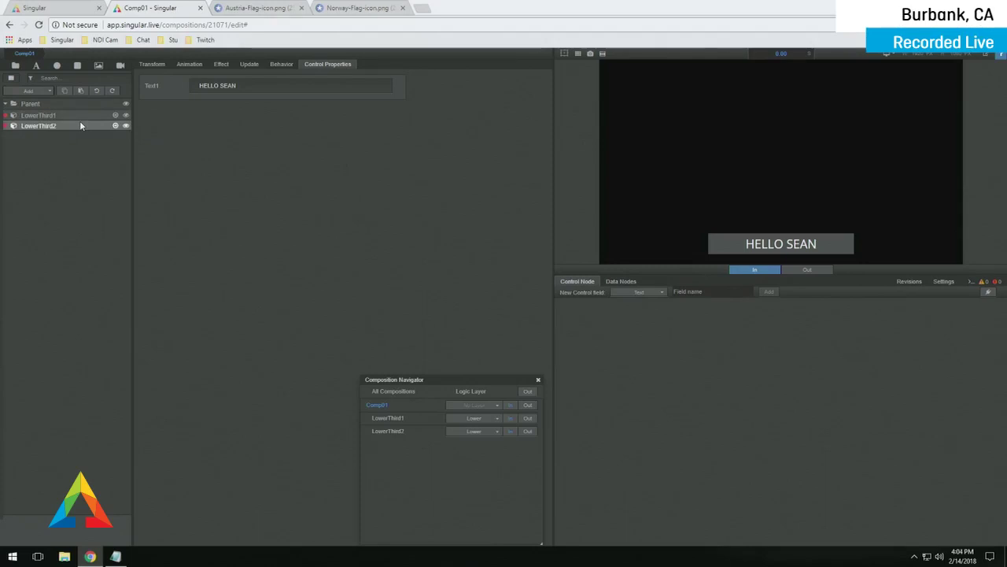
Open LowerThird2 and change its Rectangle's solid fill color to dark red
click(81, 125)
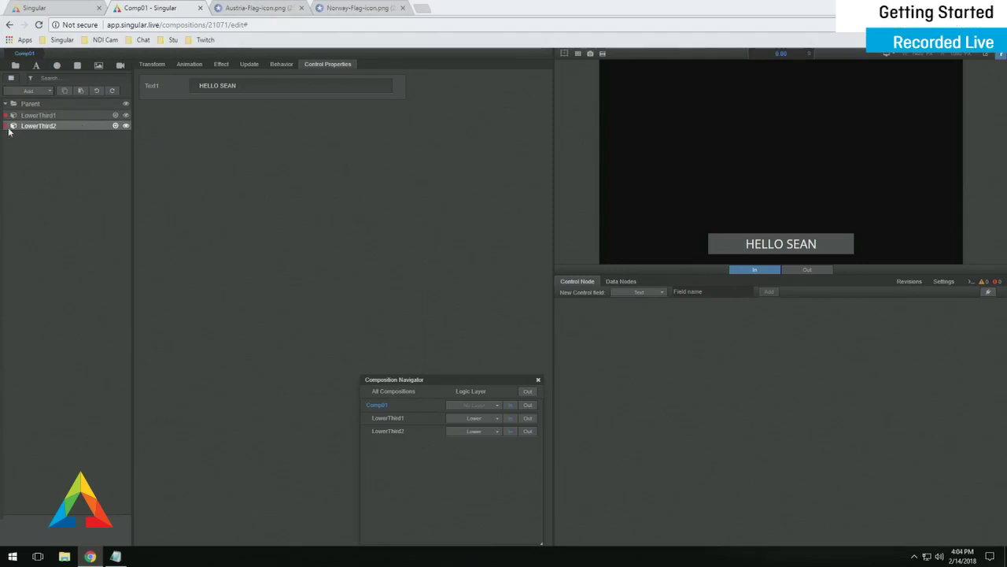
click(394, 432)
click(57, 126)
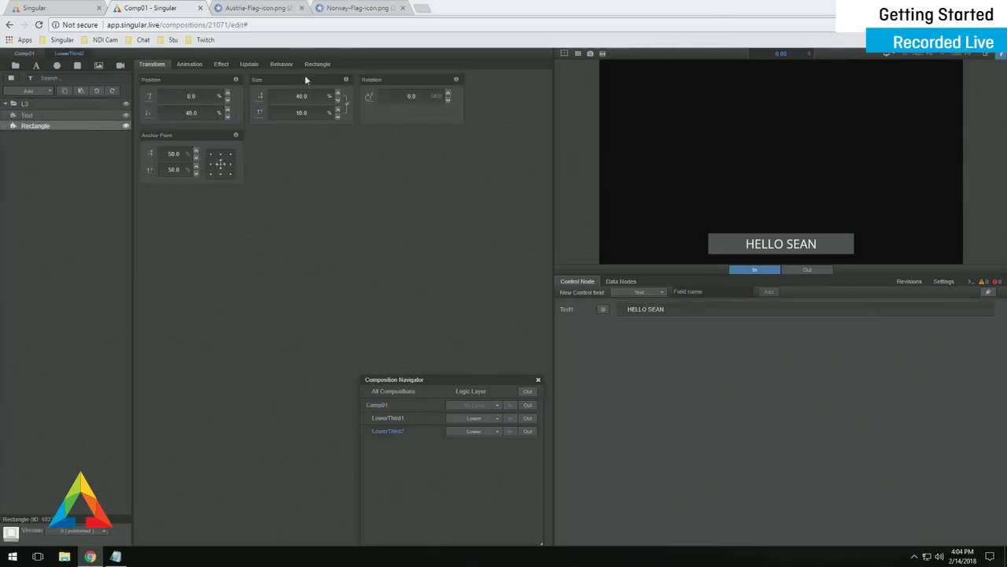
click(341, 111)
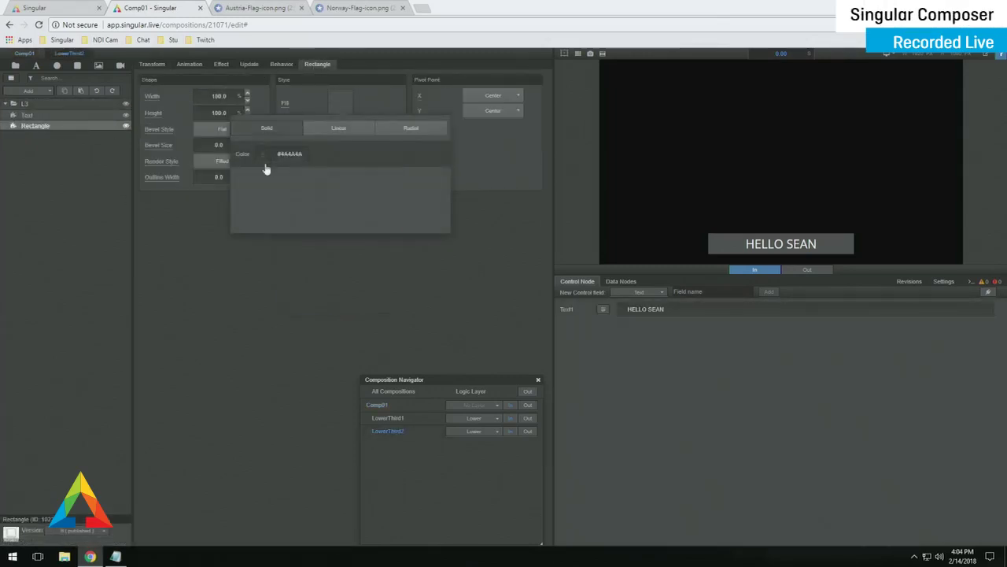
click(263, 156)
click(384, 201)
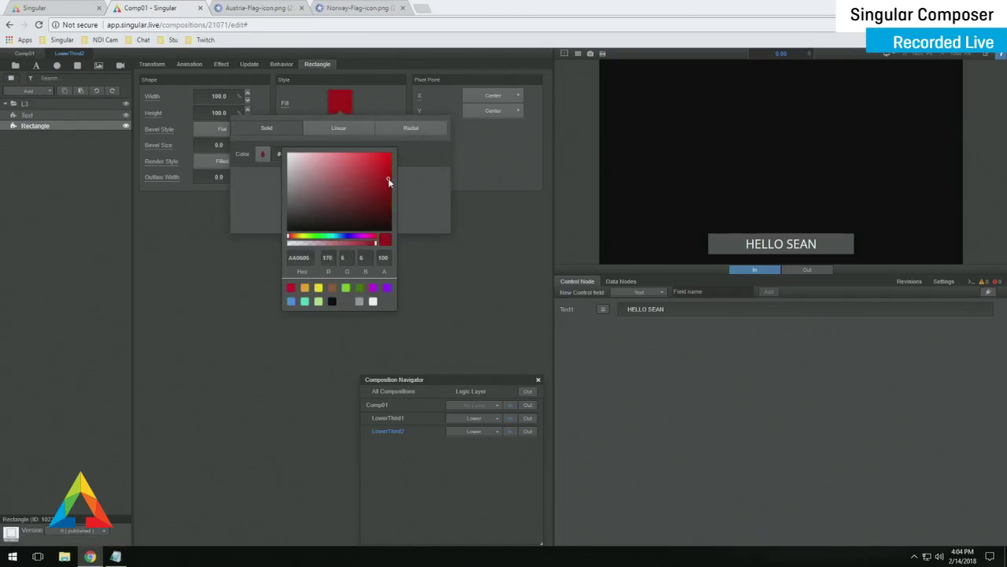
click(187, 225)
Set the size of LowerThird2's Rectangle to 50% width and 12% height
click(152, 64)
click(299, 95)
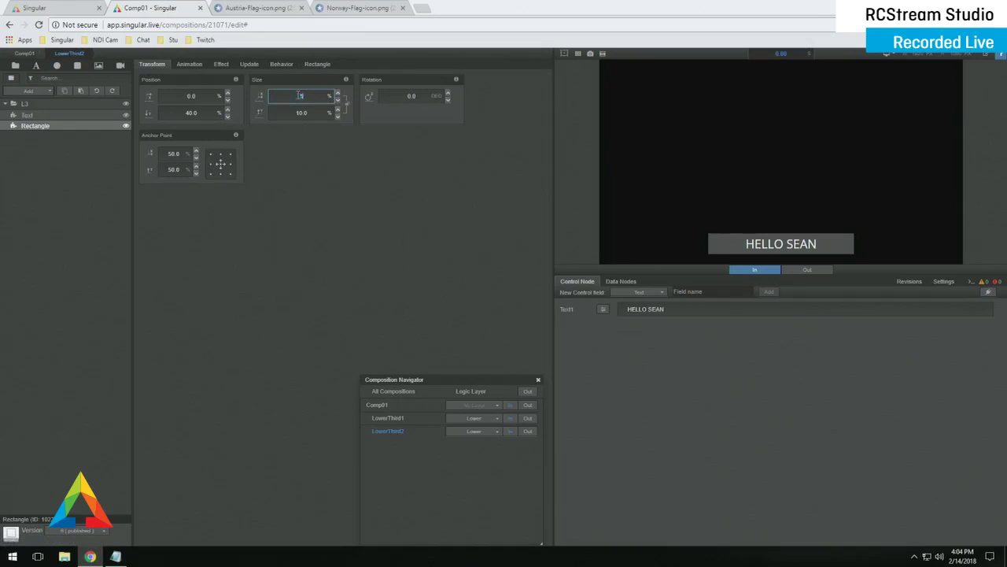
key(Tab)
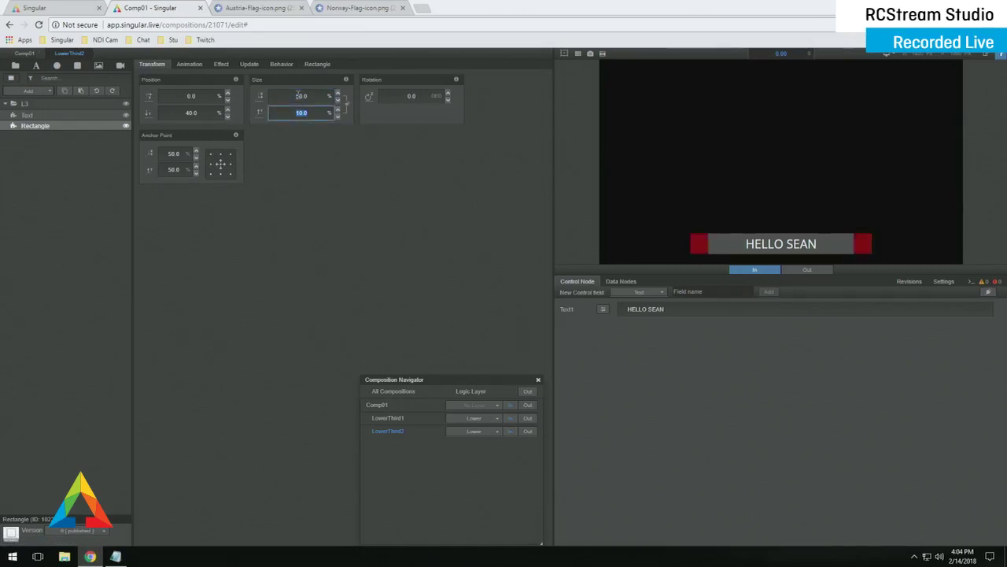
text(5)
key(Return)
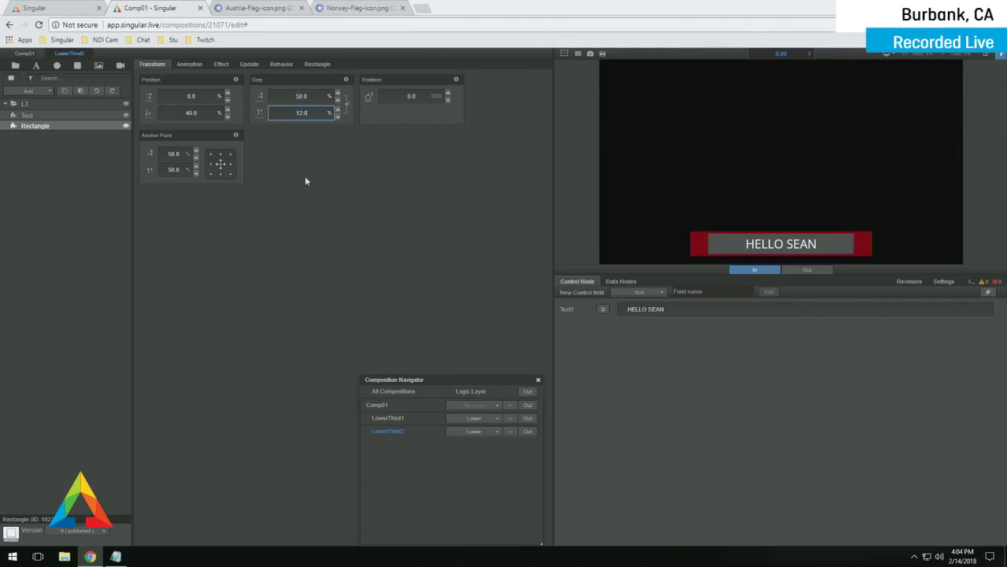
Give LowerThird2's Rectangle a 2 px stroke in solid white
click(317, 64)
text(2)
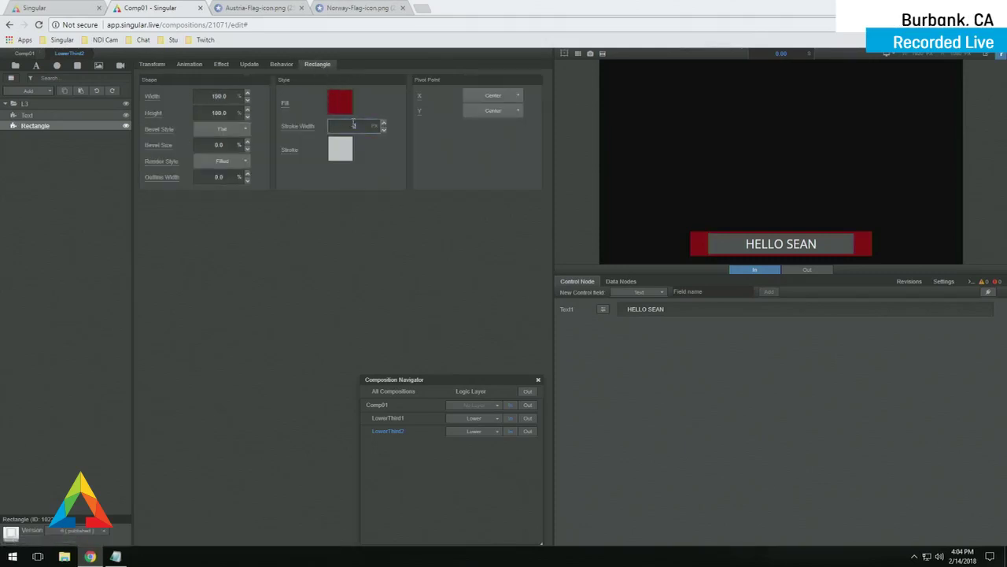
click(340, 151)
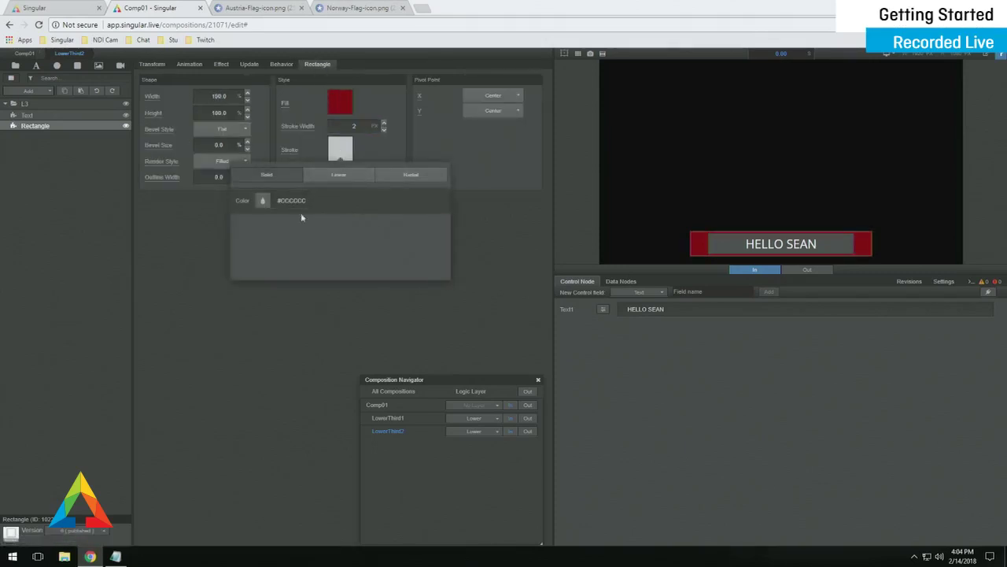
click(263, 200)
click(372, 348)
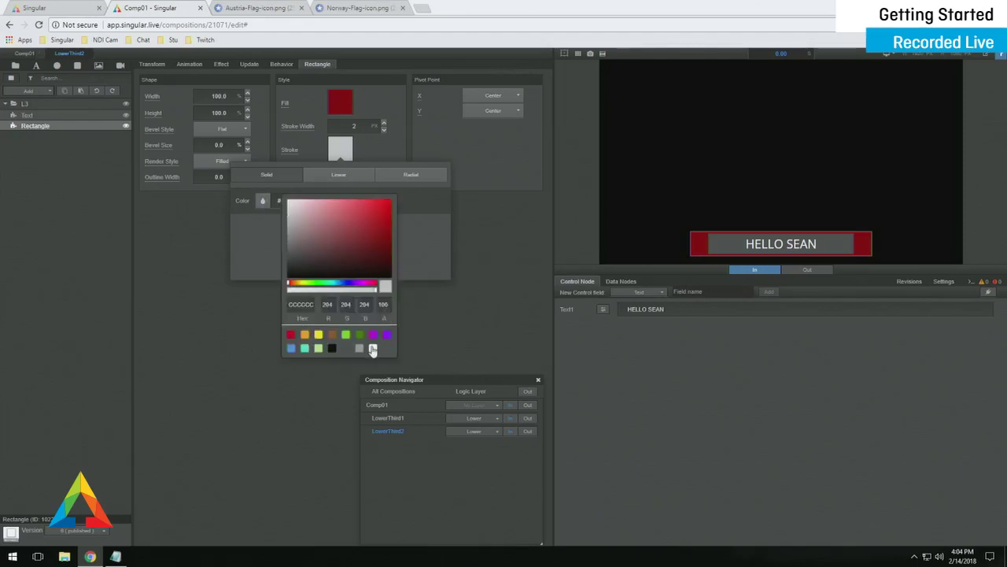
click(249, 402)
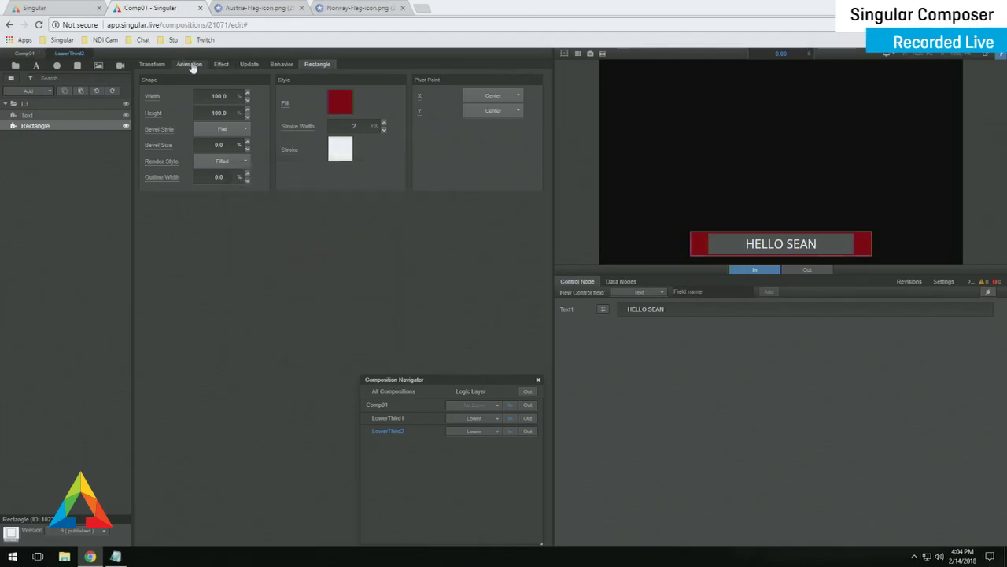
Change the direction of the L3 group's Translate animation in LowerThird2 to Right
click(102, 103)
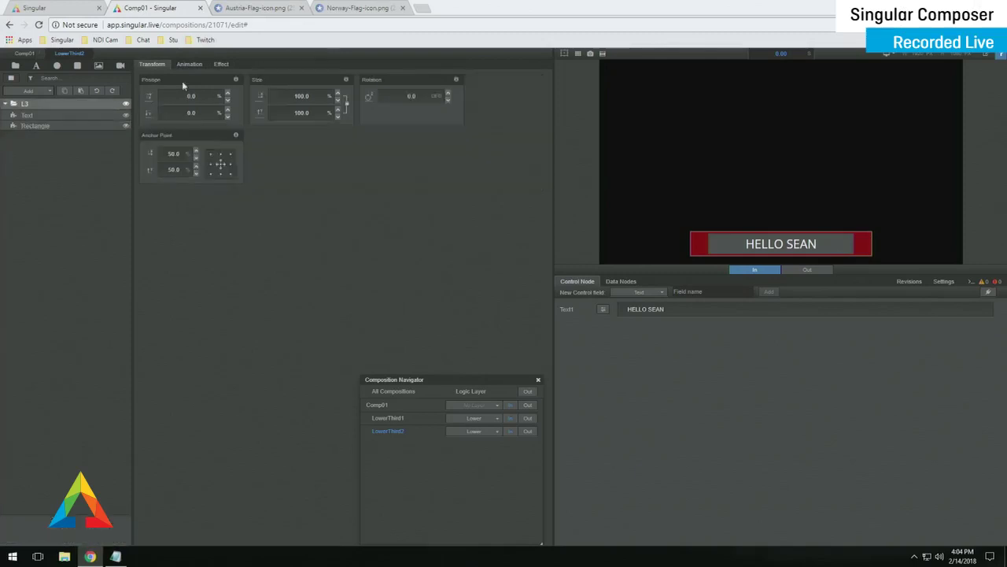
click(189, 64)
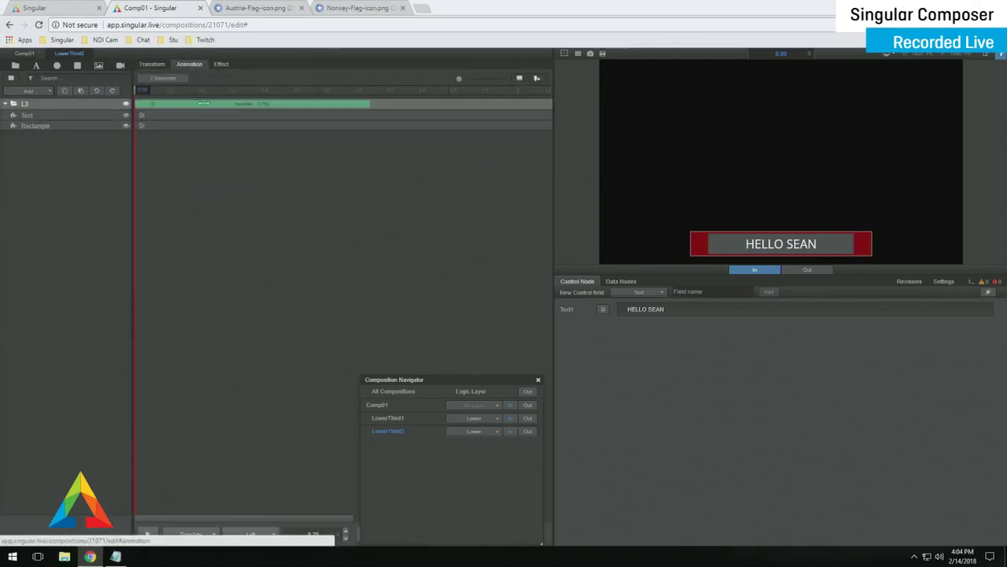
click(152, 106)
click(260, 123)
click(238, 81)
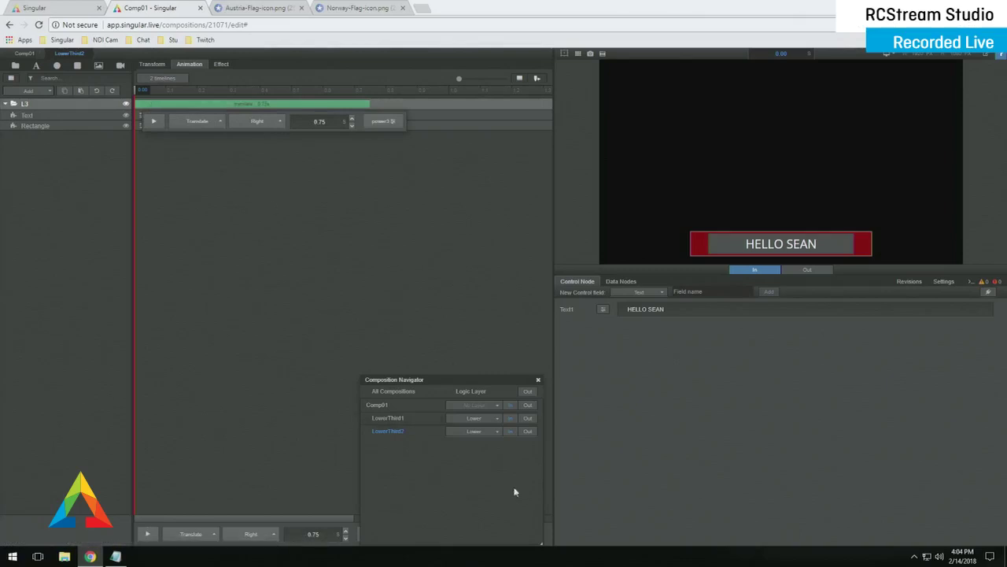
Move the Composition Navigator to a clear area and alternate LowerThird1 and LowerThird2 on air to test their shared logic layer
drag(468, 381, 306, 238)
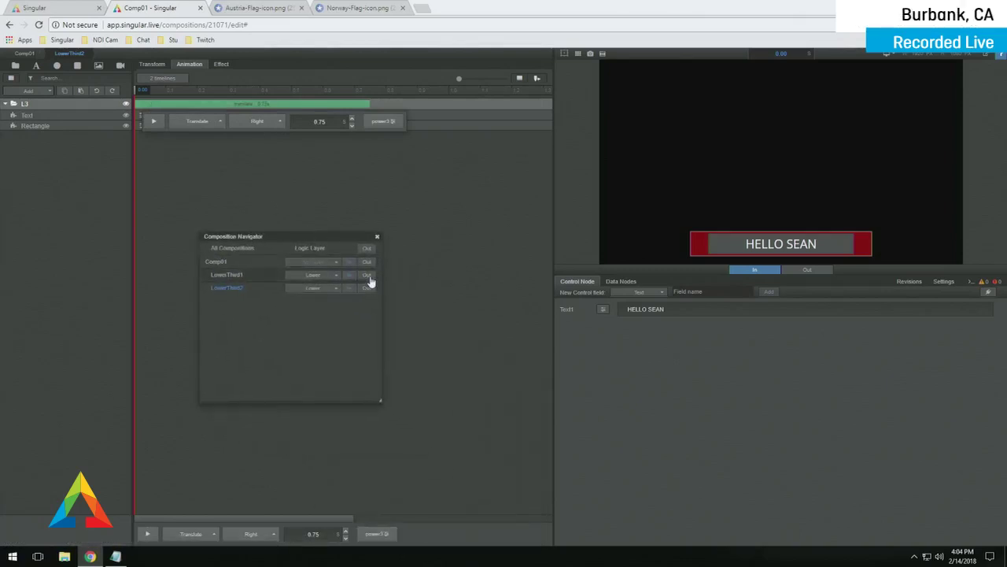
click(370, 281)
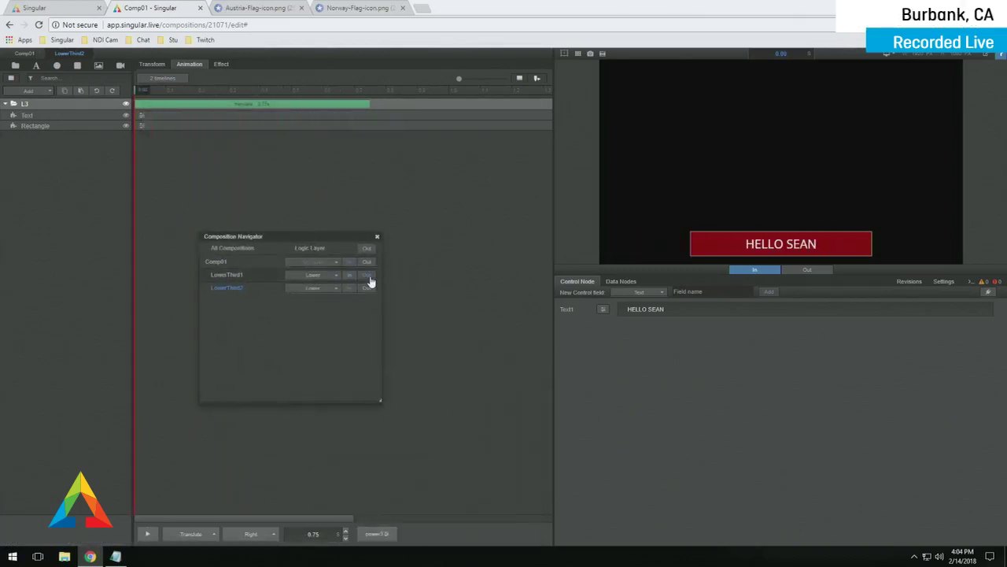
click(348, 281)
click(350, 288)
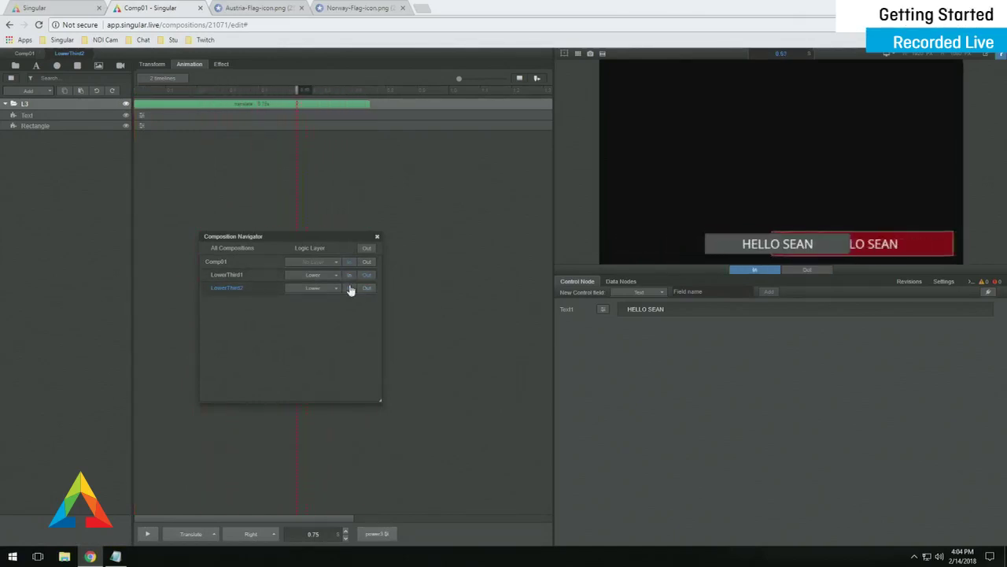
click(350, 277)
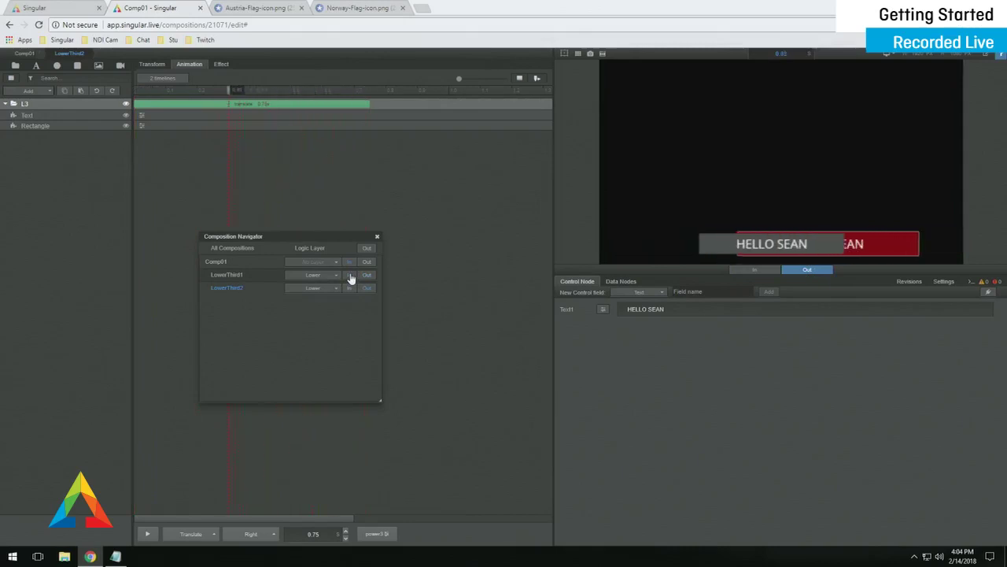
click(348, 288)
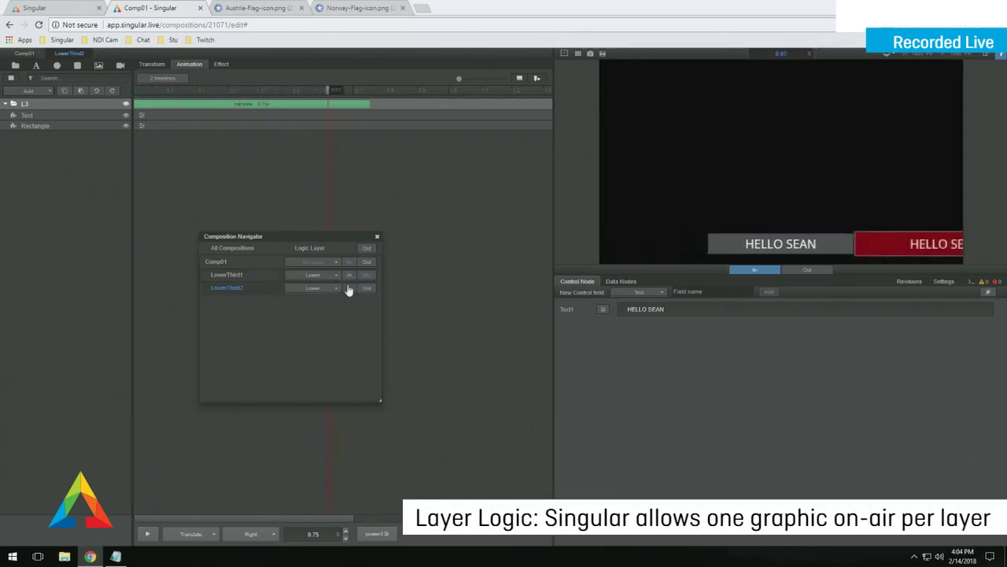
click(353, 278)
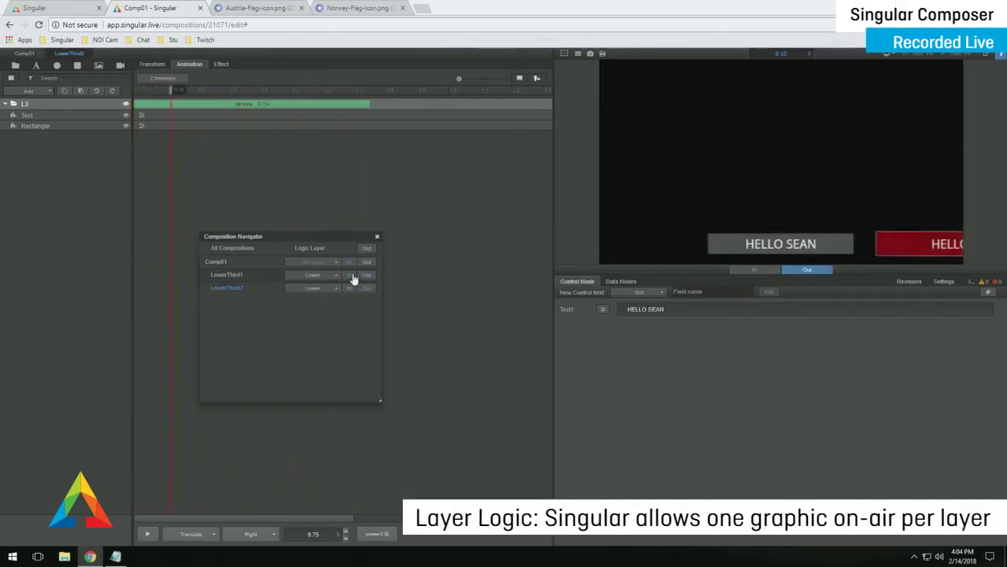
click(349, 288)
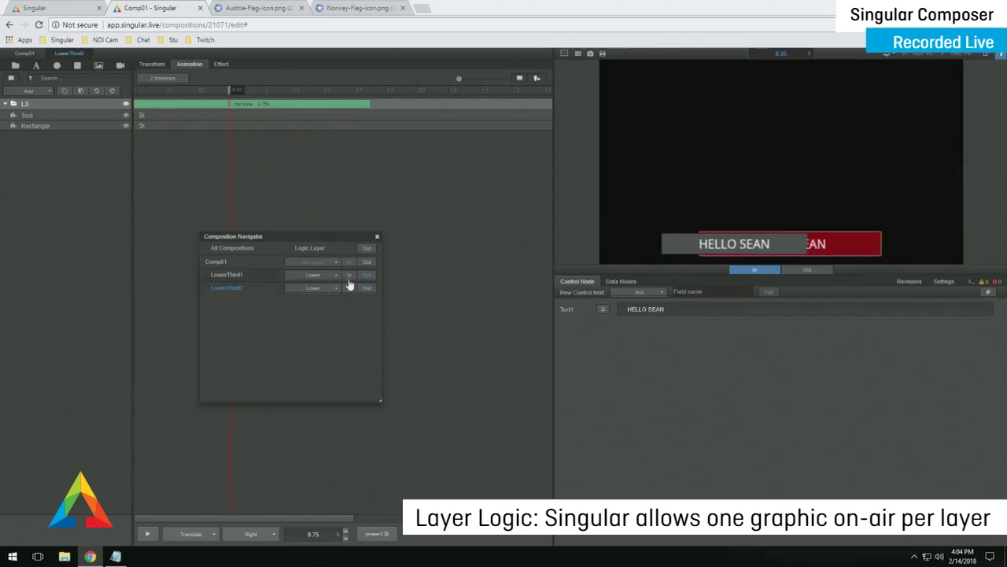
click(350, 276)
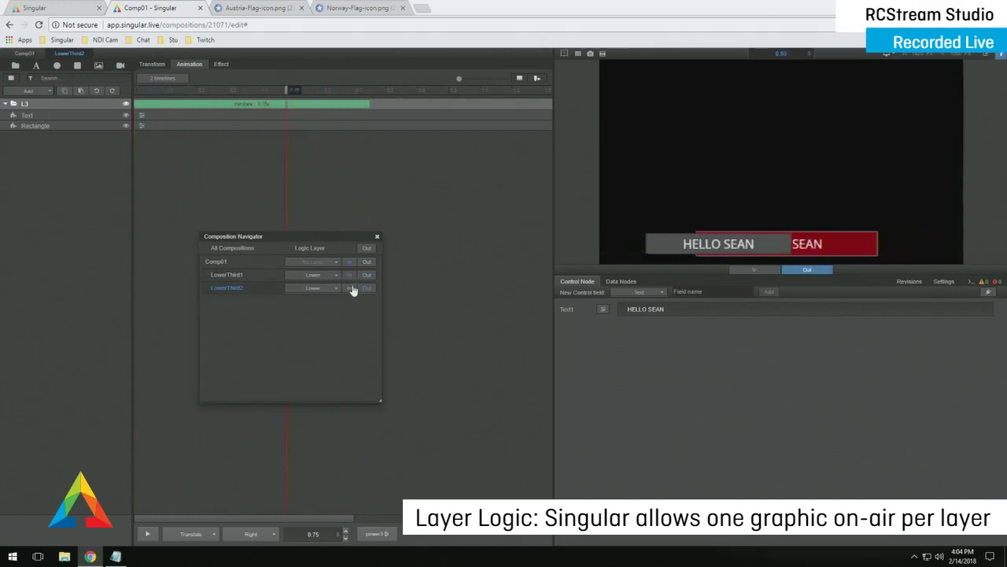
click(351, 277)
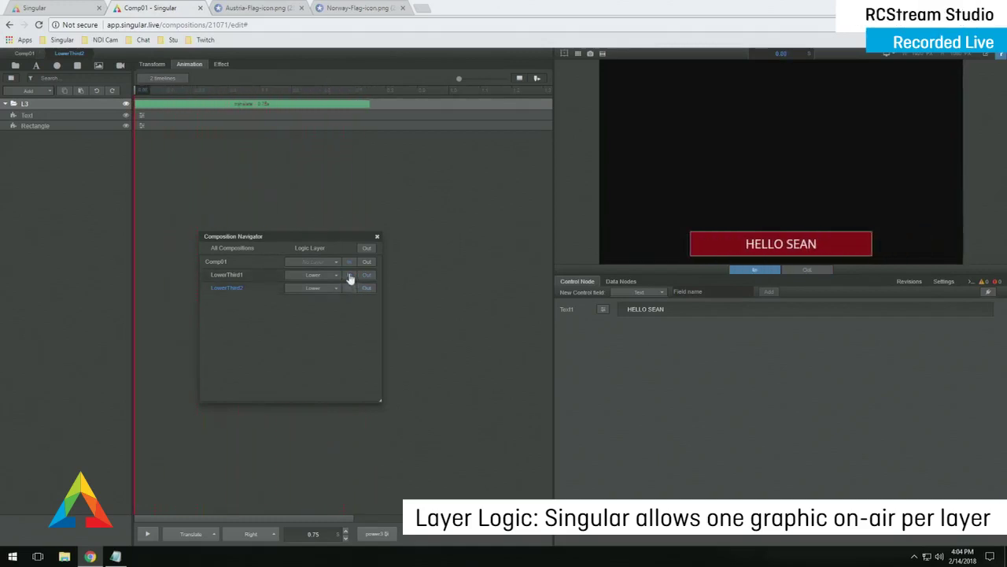
click(349, 276)
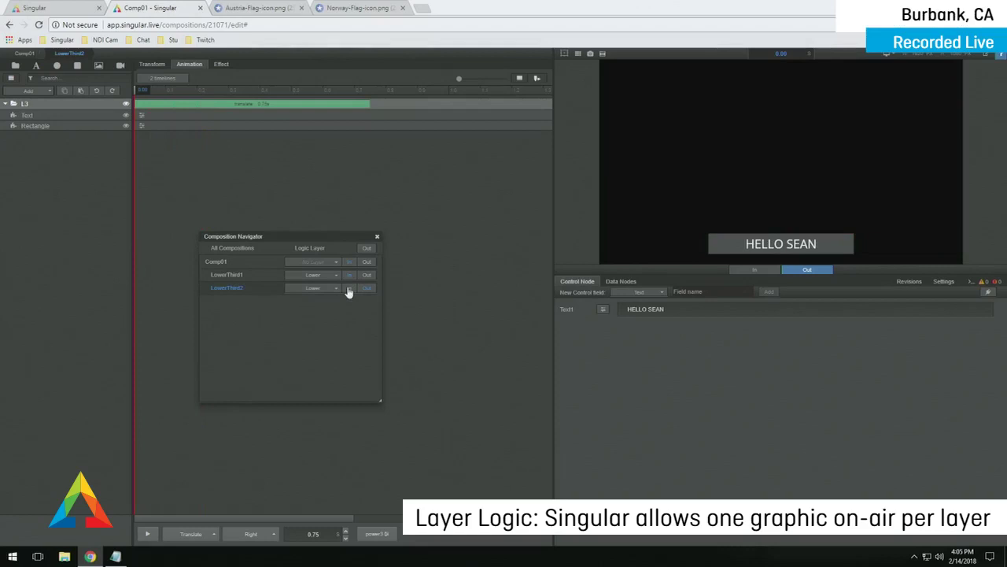
click(348, 288)
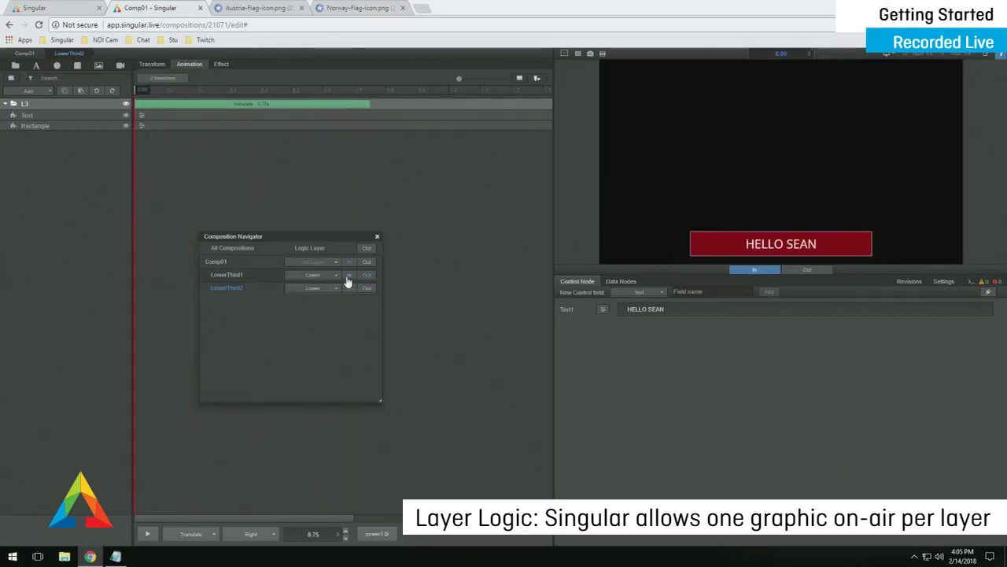
click(348, 277)
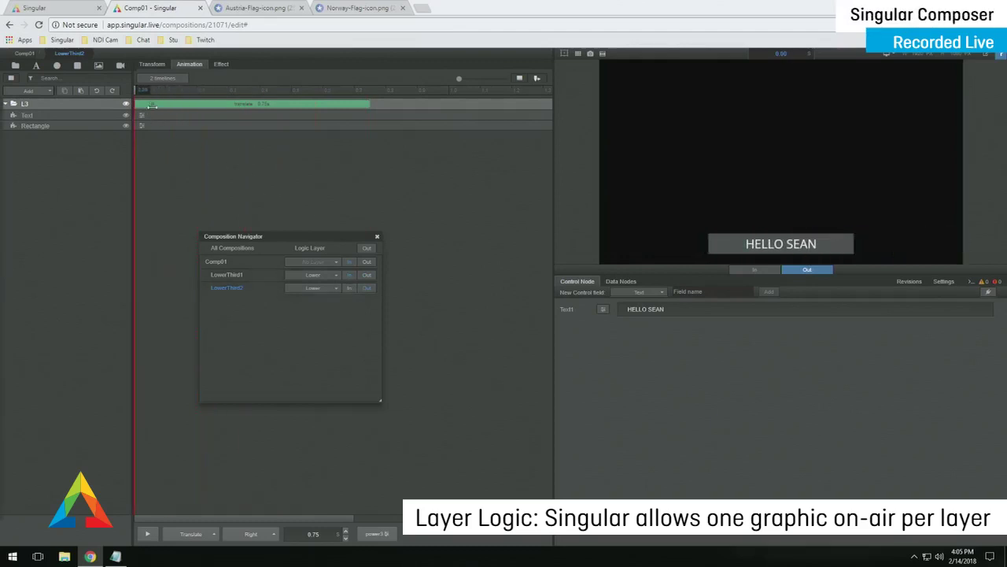
Set the easing of the L3 group's Translate animation in LowerThird2 to Linear
click(153, 107)
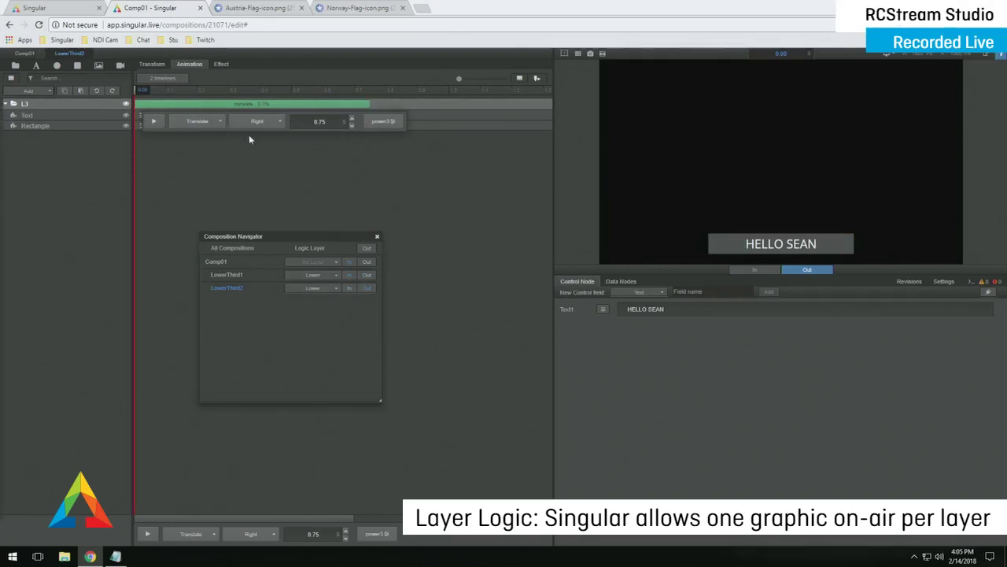
click(383, 122)
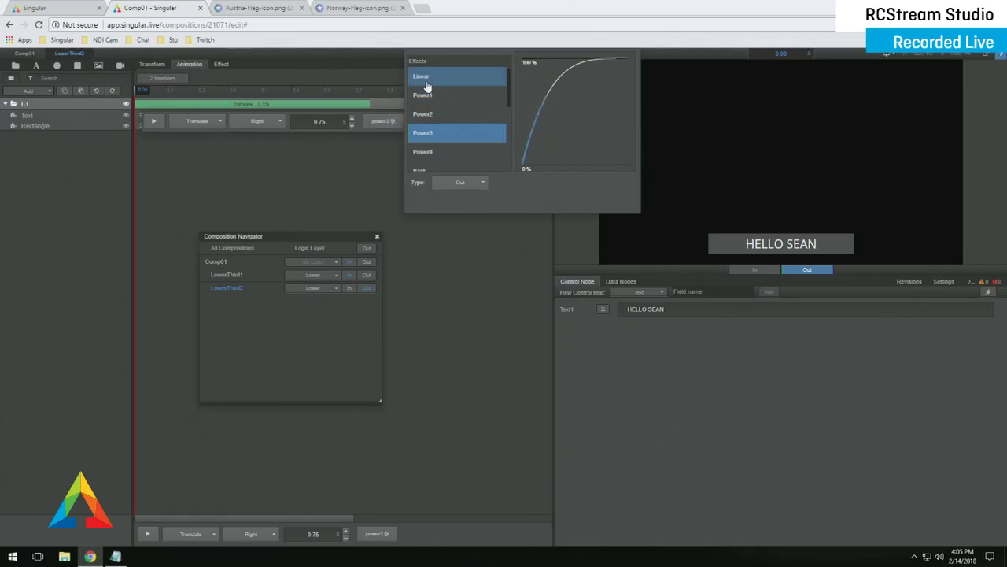
click(426, 85)
Open LowerThird1 and set the easing of its L3 group's Translate animation to Linear
click(226, 273)
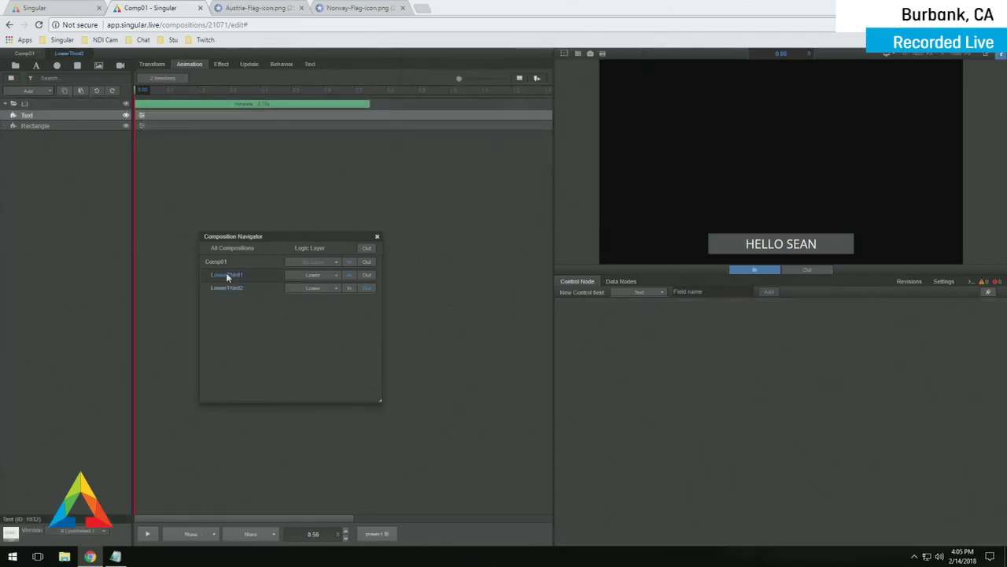
click(151, 104)
click(383, 122)
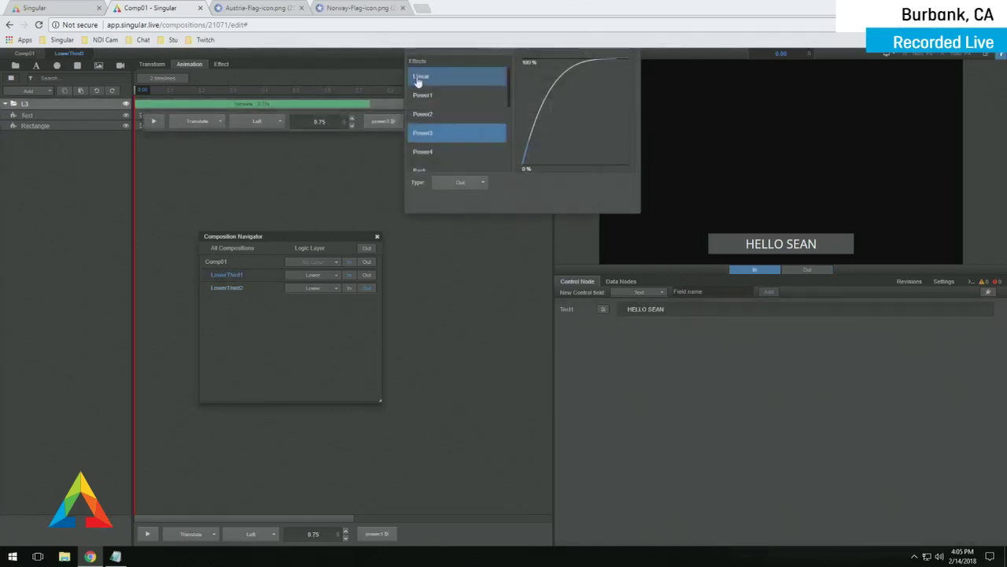
click(418, 79)
Alternate LowerThird2 and LowerThird1 on air to check the transition with linear easing
click(349, 288)
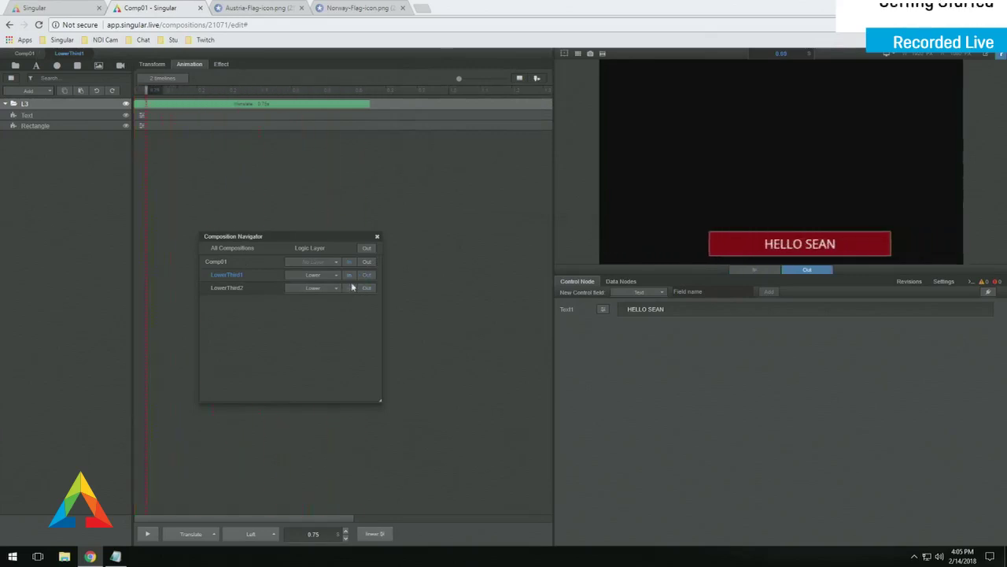
click(350, 289)
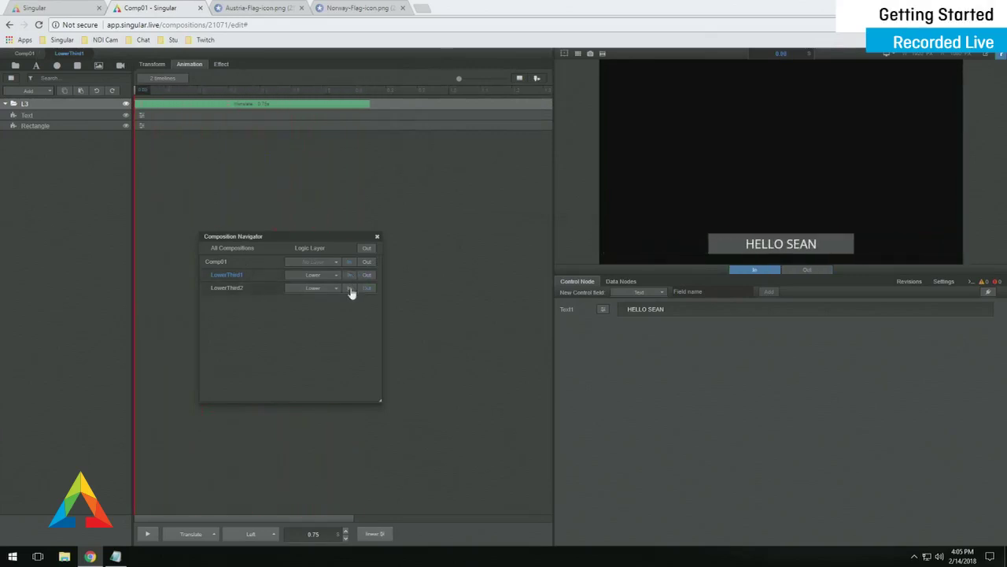
click(351, 290)
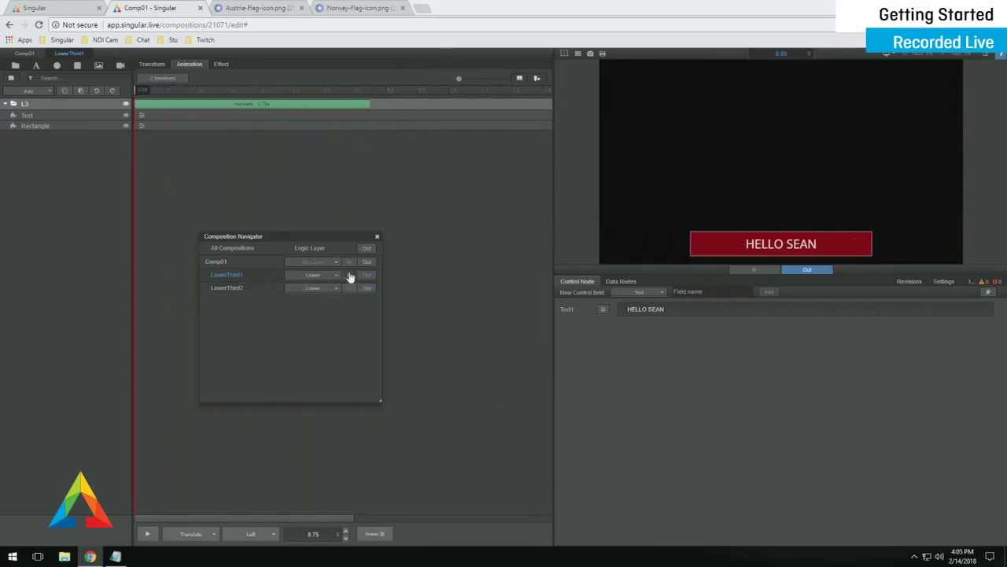
click(351, 288)
click(240, 275)
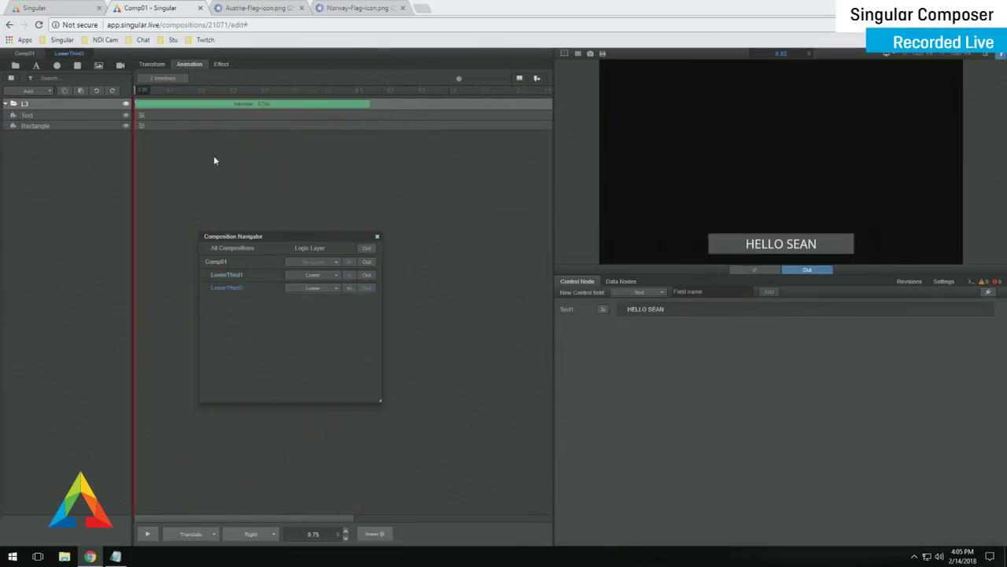
Close the Composition Navigator and add a new subcomposition named UpperLeftBug to Comp01, above LowerThird1
click(377, 237)
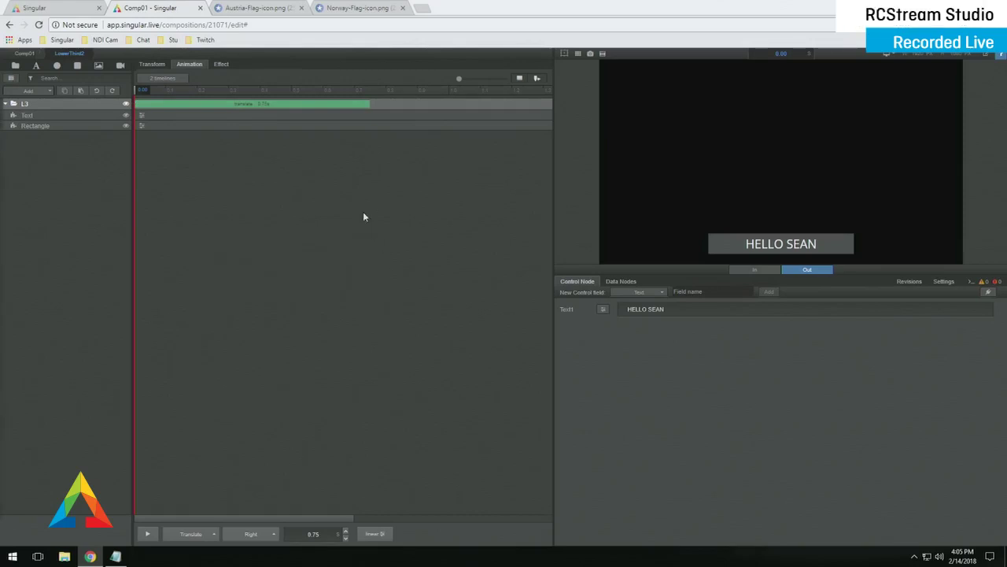
click(24, 53)
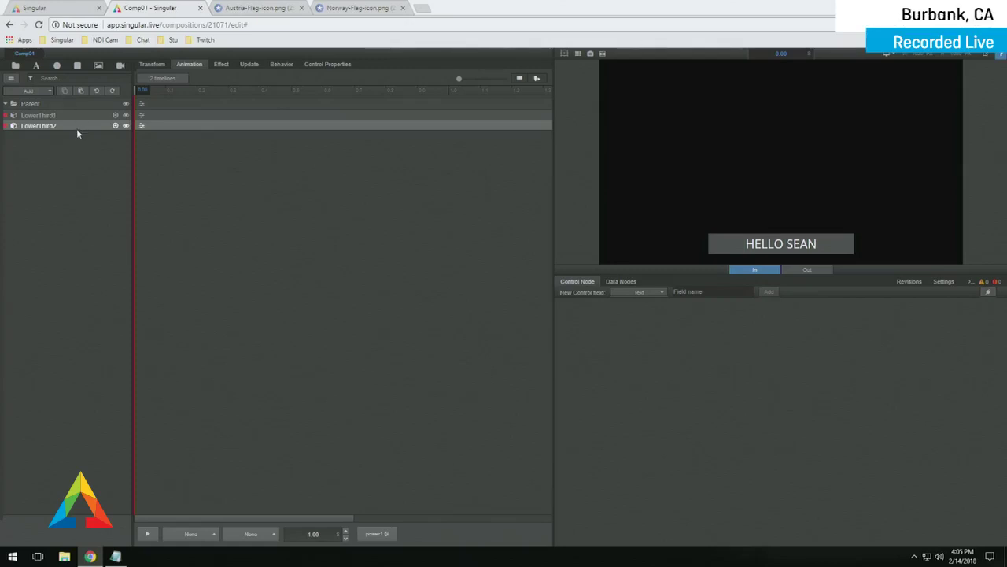
click(32, 92)
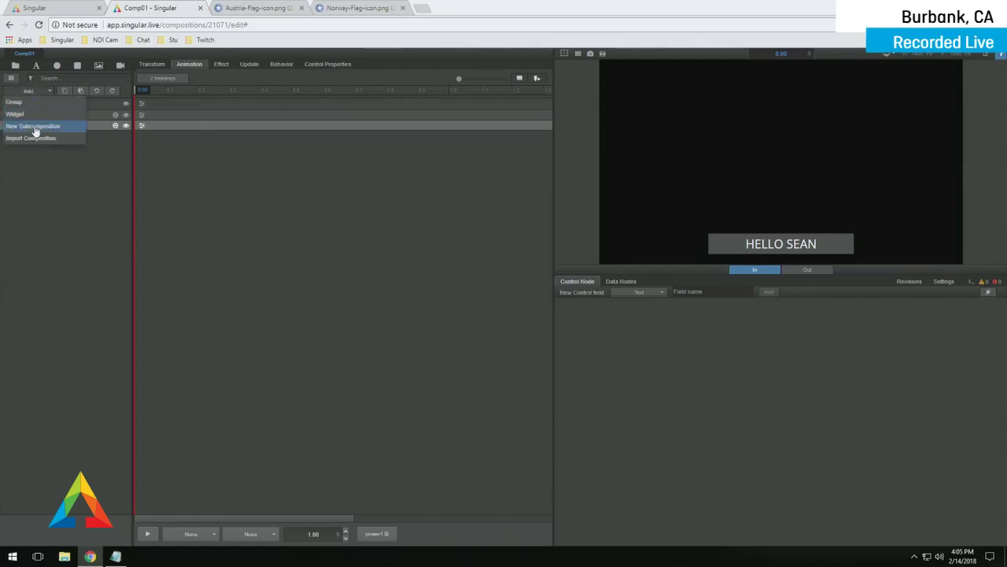
click(35, 126)
mouse_move(73, 128)
mouse_down()
mouse_move(72, 109)
mouse_move(66, 116)
mouse_up()
double_click(64, 116)
text(UpperLeft)
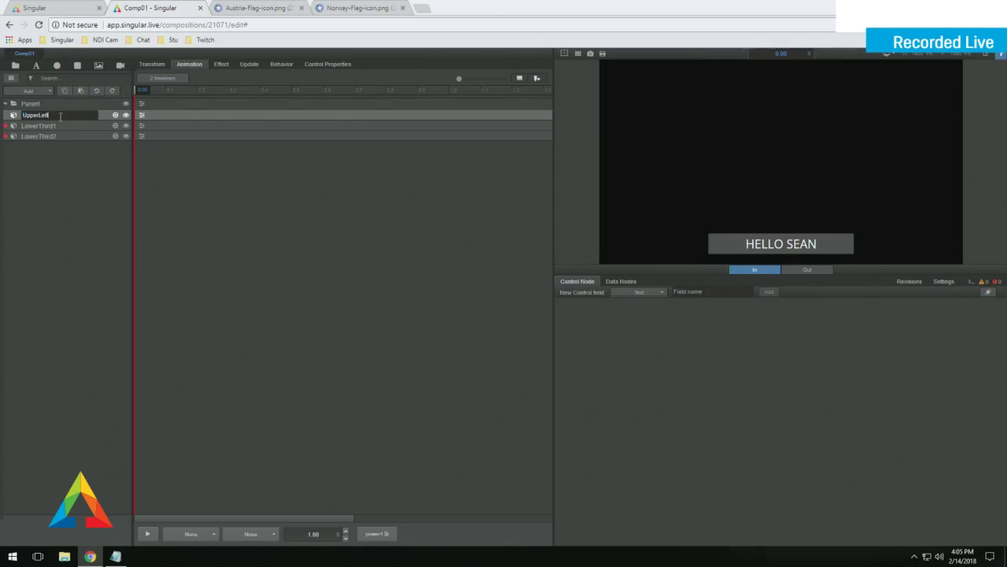
text(Bug)
key(Return)
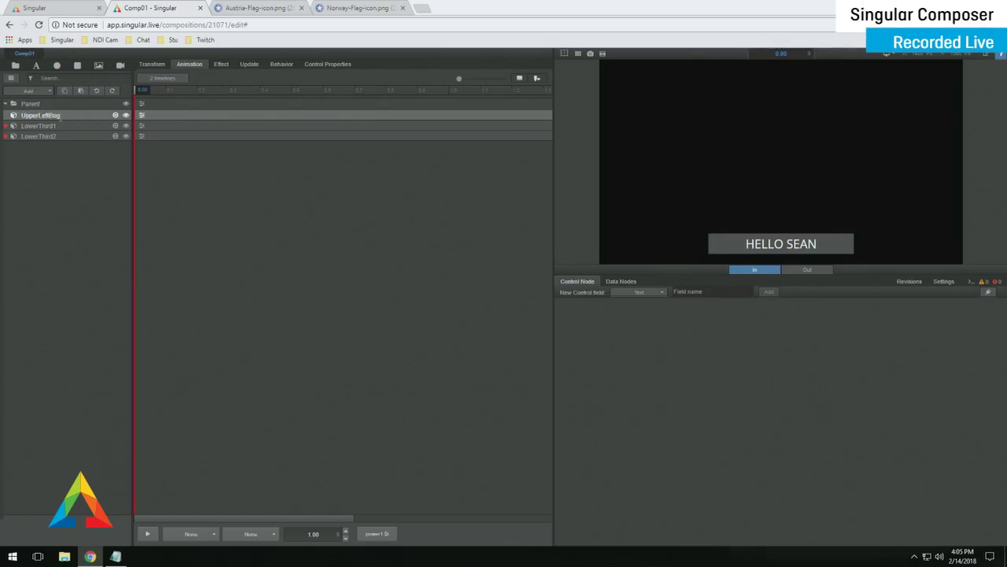
Open UpperLeftBug, add a Rectangle to its Default Group and set the Rectangle's animation to None
click(12, 116)
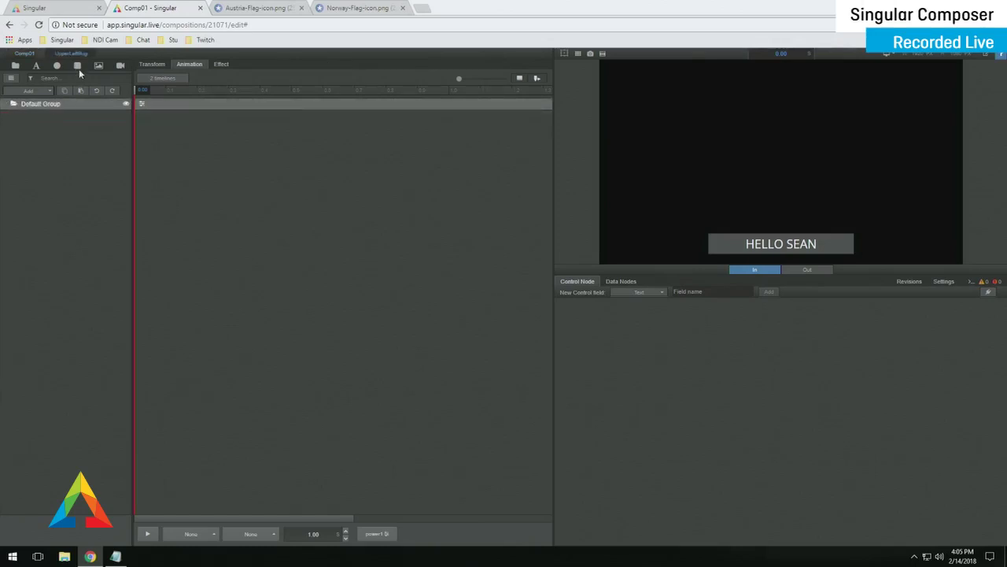
click(78, 69)
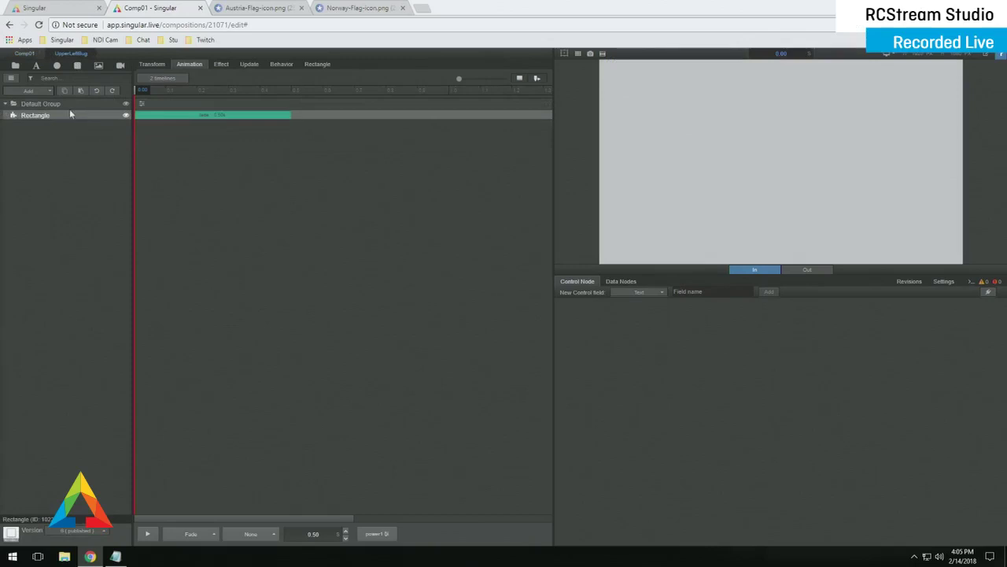
click(150, 118)
click(197, 131)
click(184, 70)
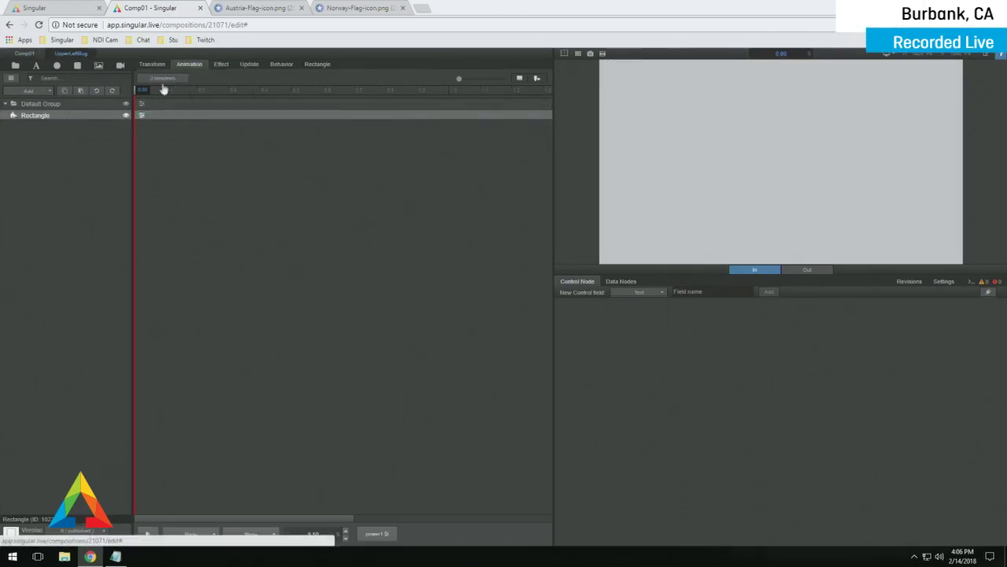
Set the Default Group's animation in UpperLeftBug to Translate from Left with a duration of 0.75 seconds
click(140, 105)
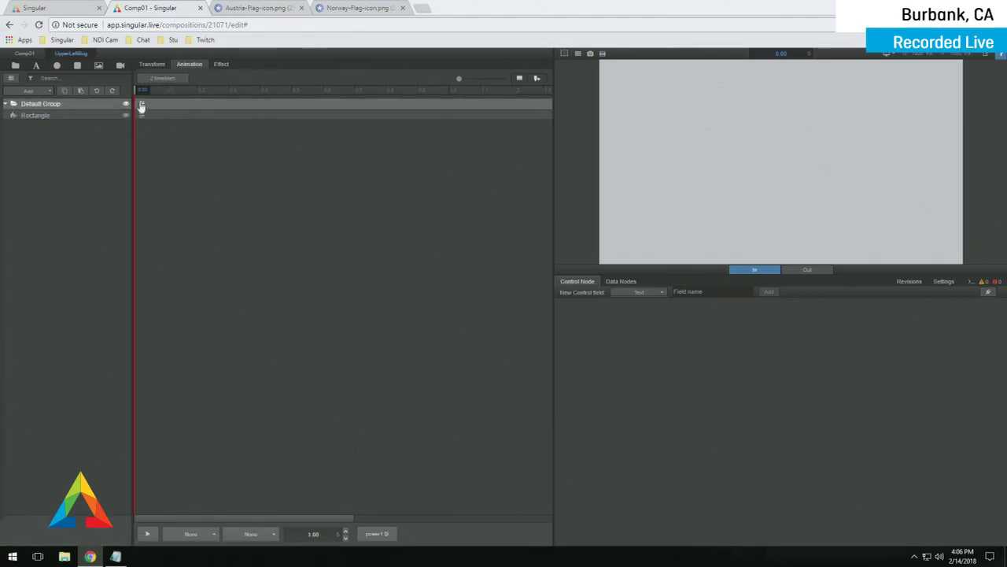
click(142, 105)
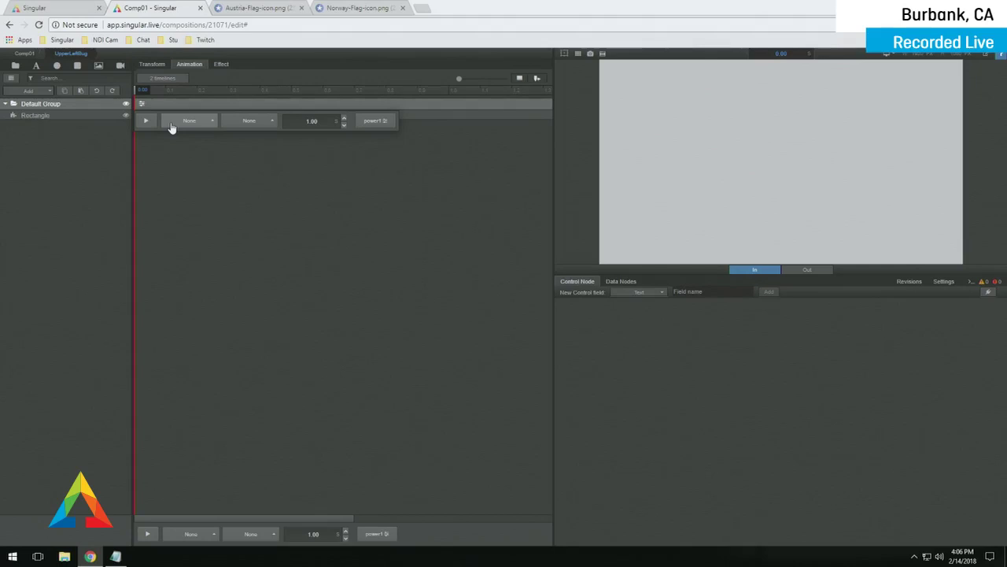
click(182, 126)
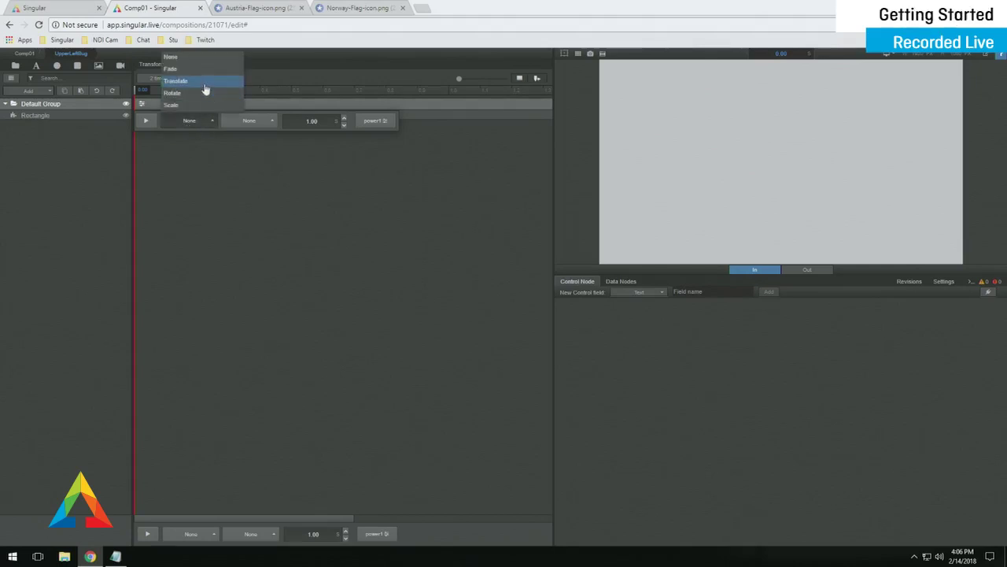
click(208, 92)
click(151, 110)
click(327, 124)
scroll(327, 124, down, 1)
text(0.75)
key(Return)
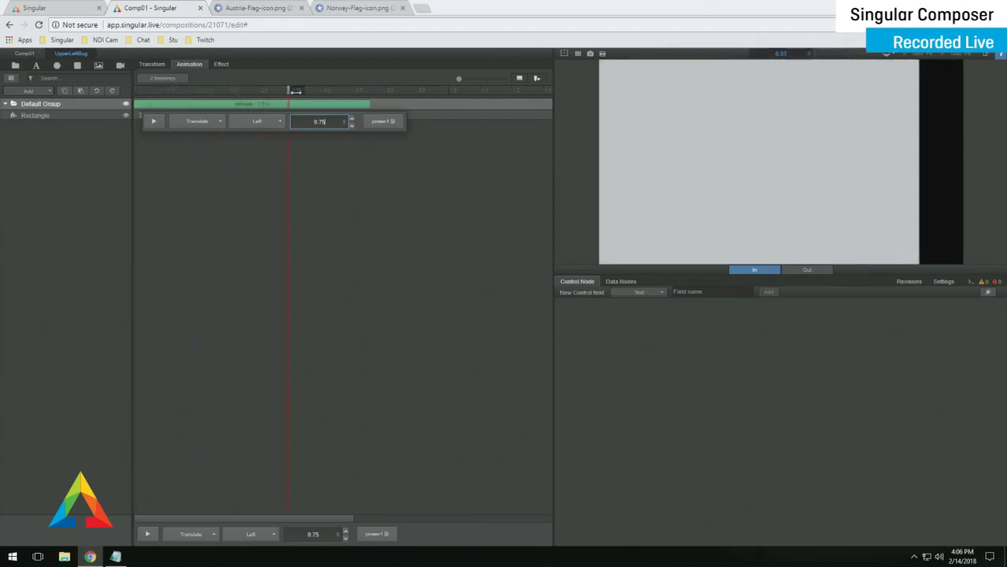
click(132, 126)
Anchor the Rectangle at its upper-left corner and, with proportions unlocked, size it 20% wide by 10% high
click(34, 115)
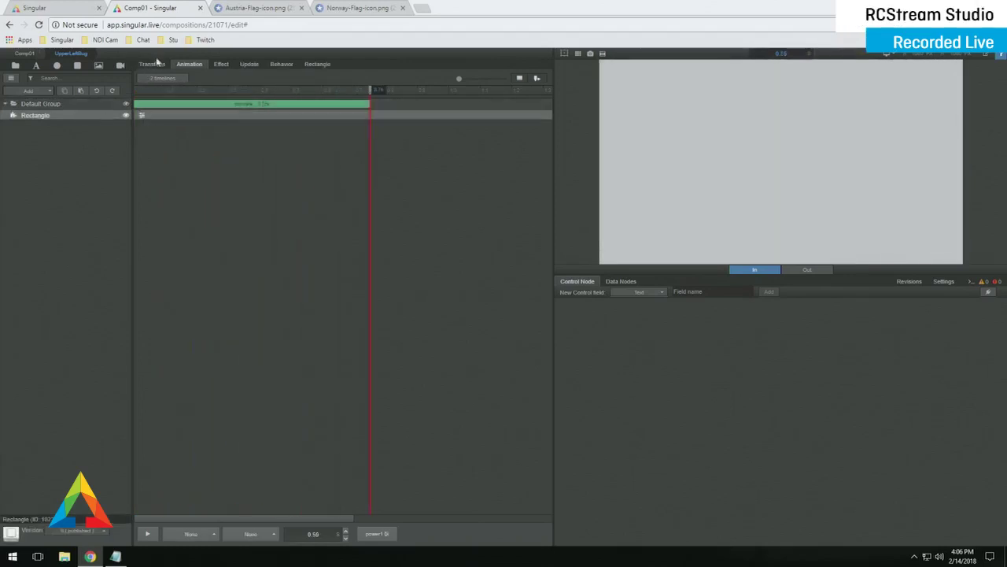
click(152, 64)
click(211, 154)
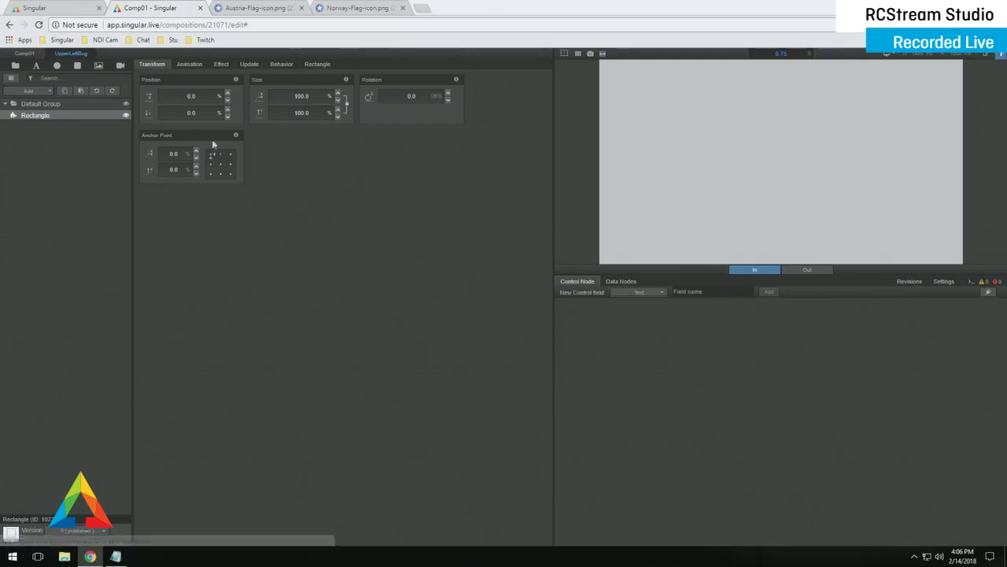
click(295, 95)
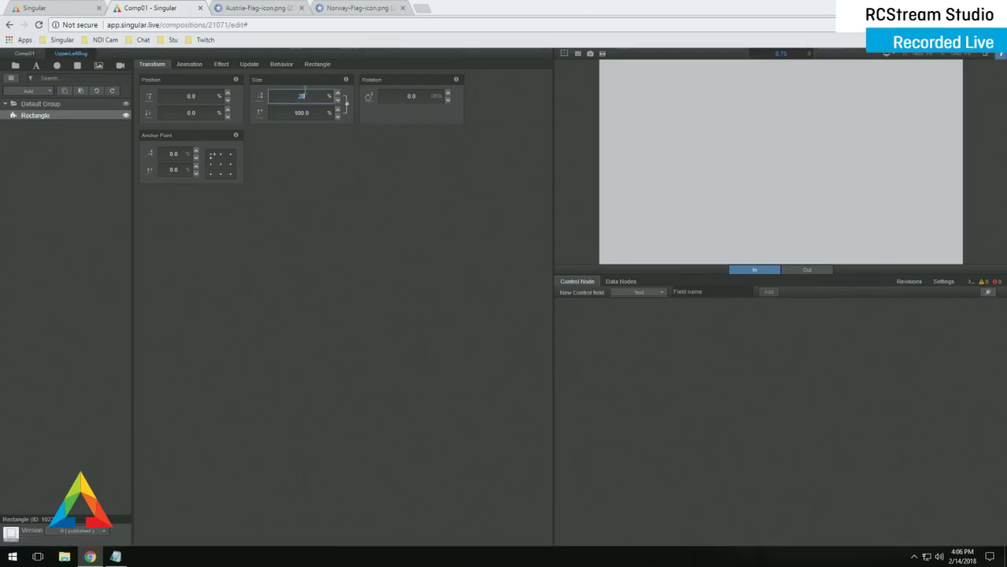
text(20)
key(Tab)
click(346, 102)
click(313, 113)
text(10)
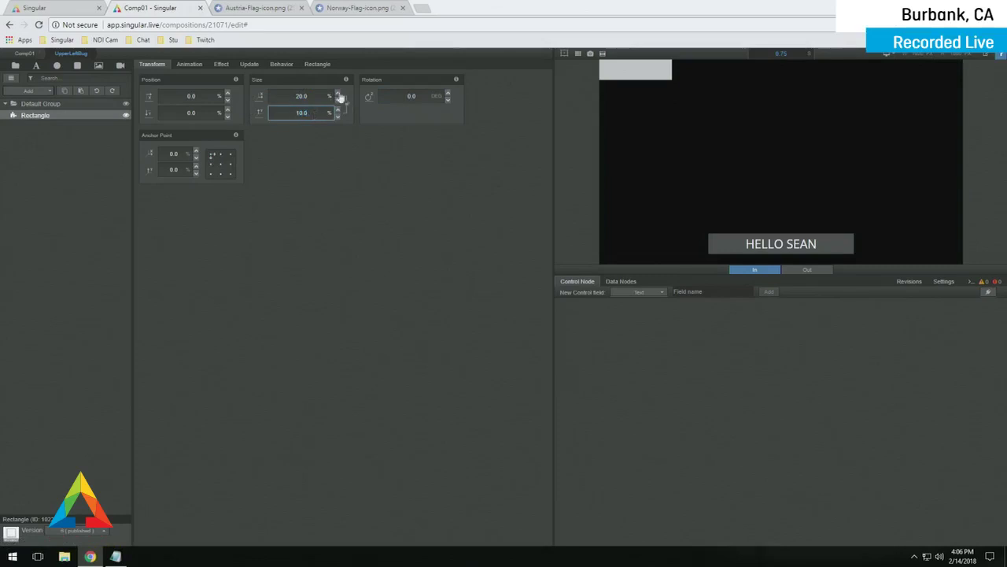
Change the Rectangle's solid fill to dark grey 4A4A4A
click(319, 65)
click(340, 104)
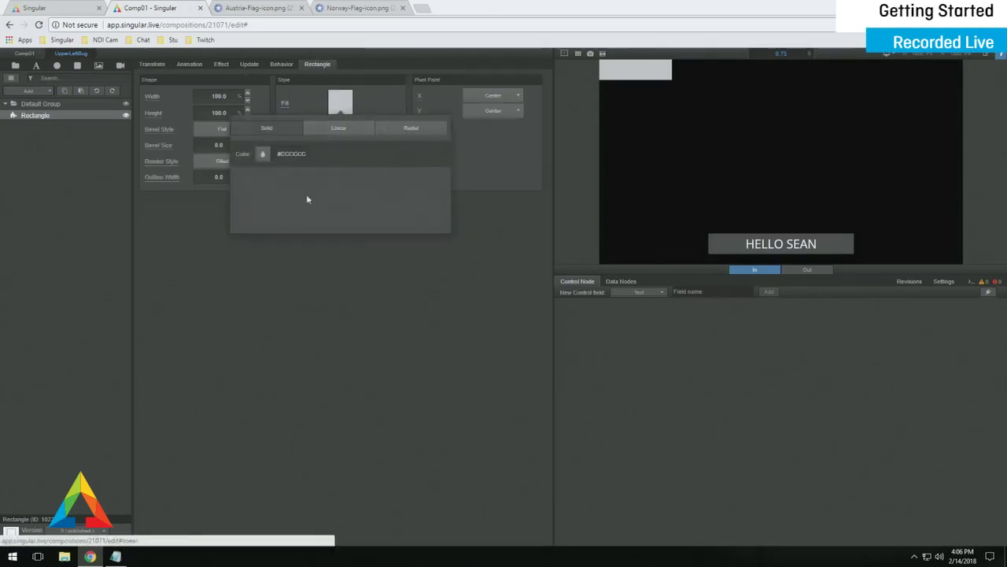
click(287, 154)
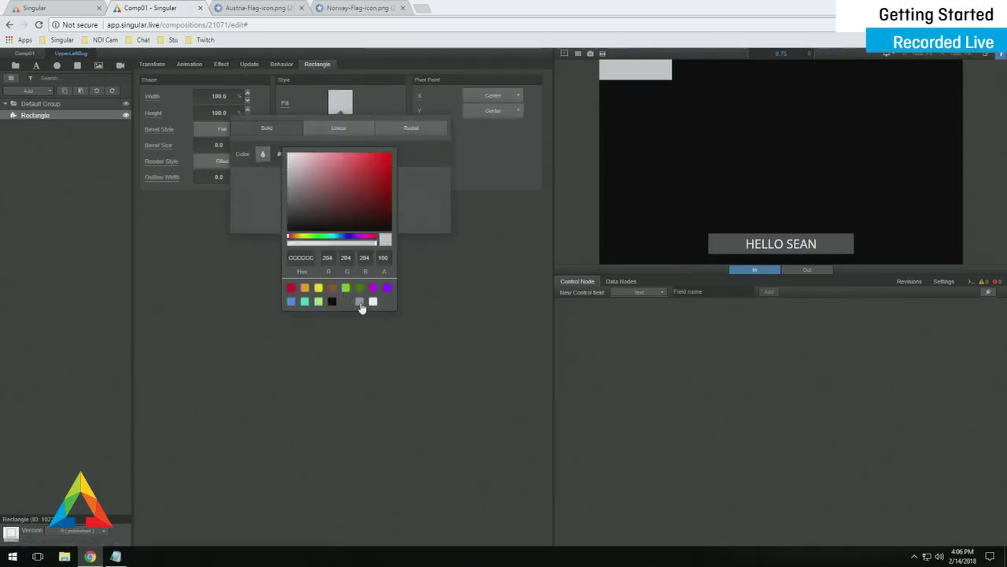
click(359, 302)
click(347, 303)
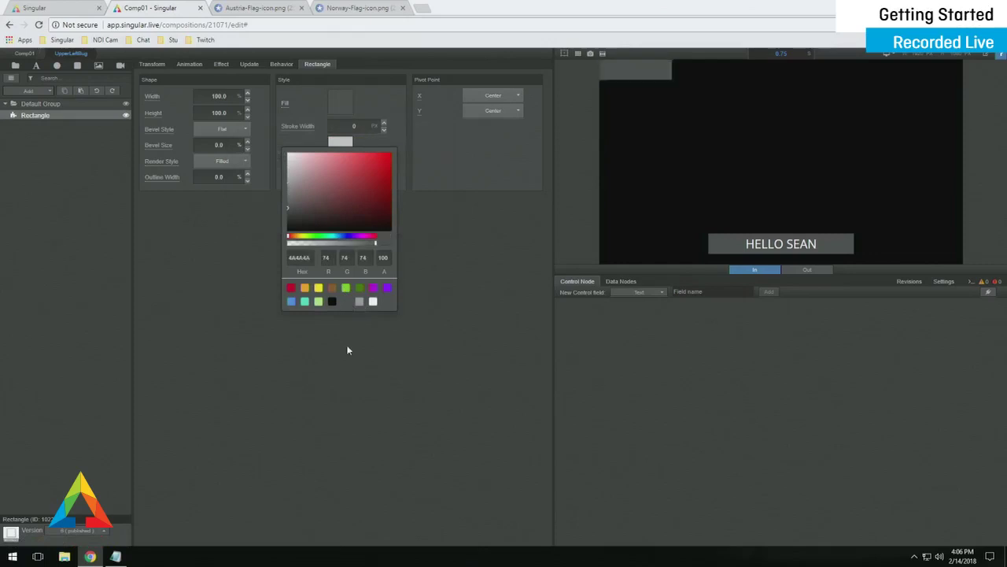
Add a Text object above the Rectangle and center its text horizontally
click(35, 67)
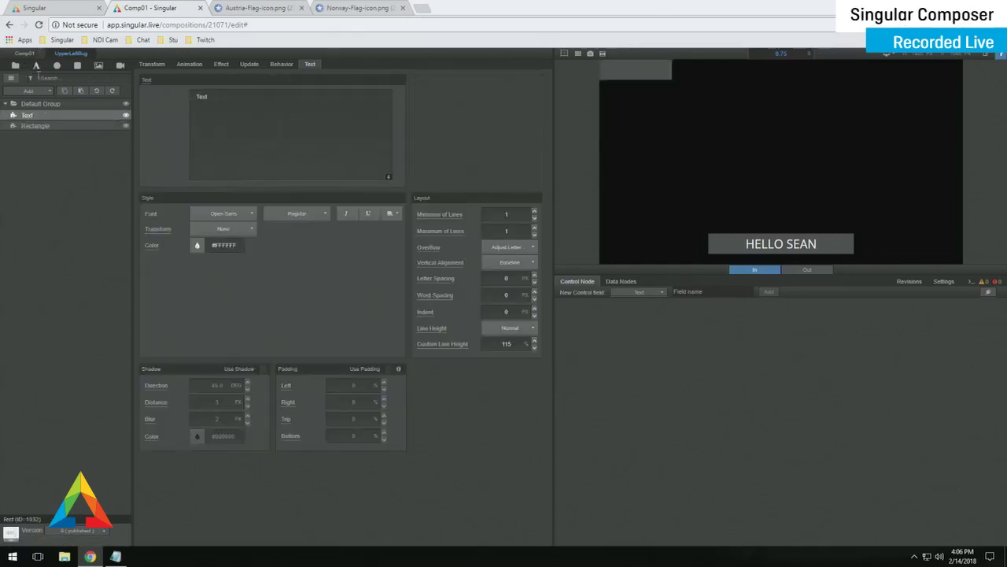
click(47, 115)
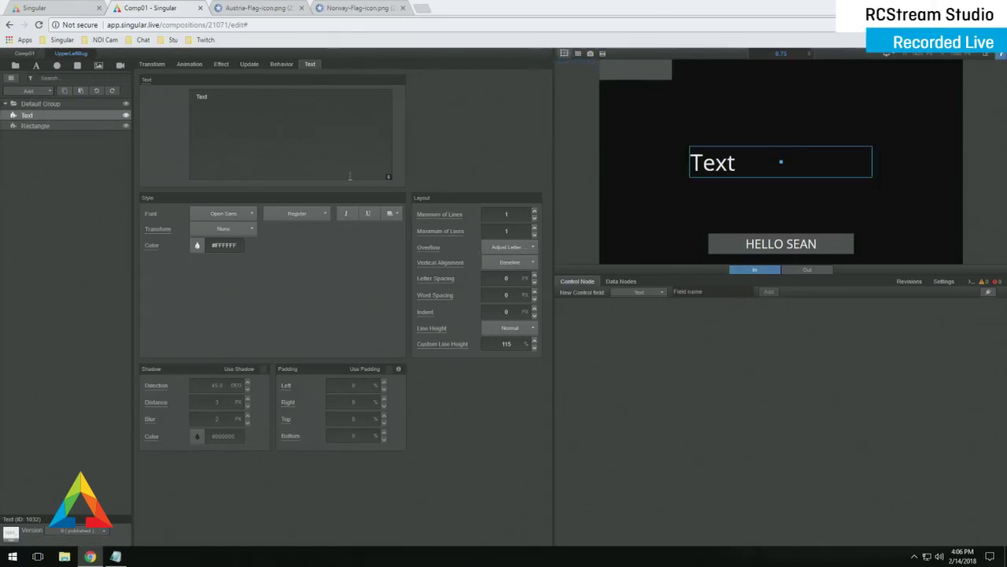
click(393, 214)
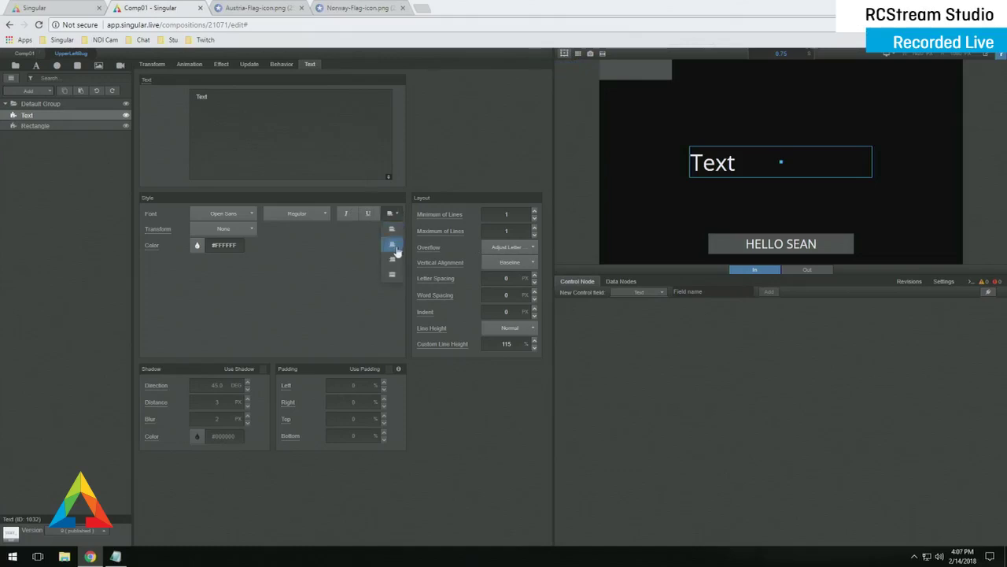
click(393, 243)
Anchor the Text at its upper-left corner, position it at X 0% and Y 1.91%, and size it 19.6% by 5.88%
click(152, 64)
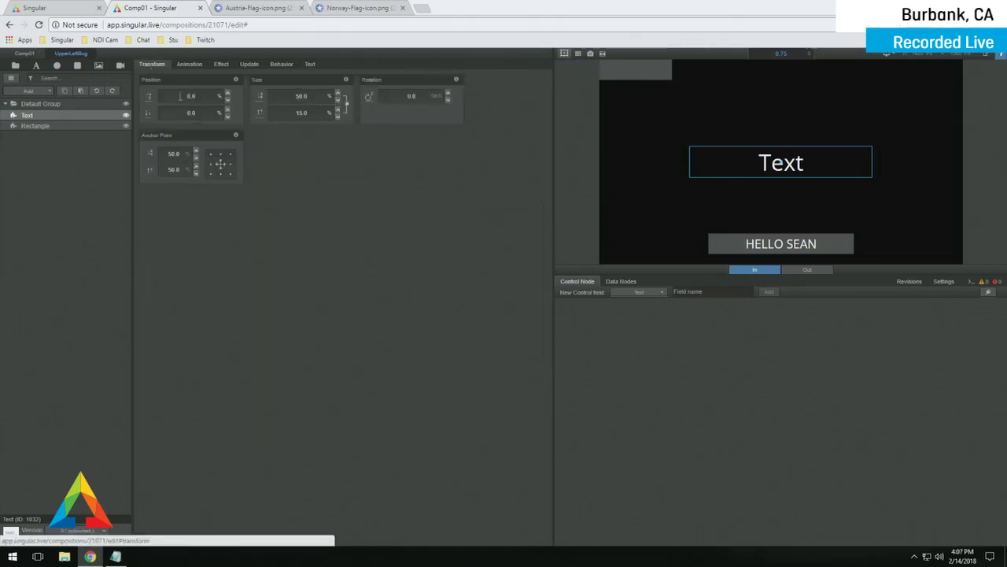
click(196, 113)
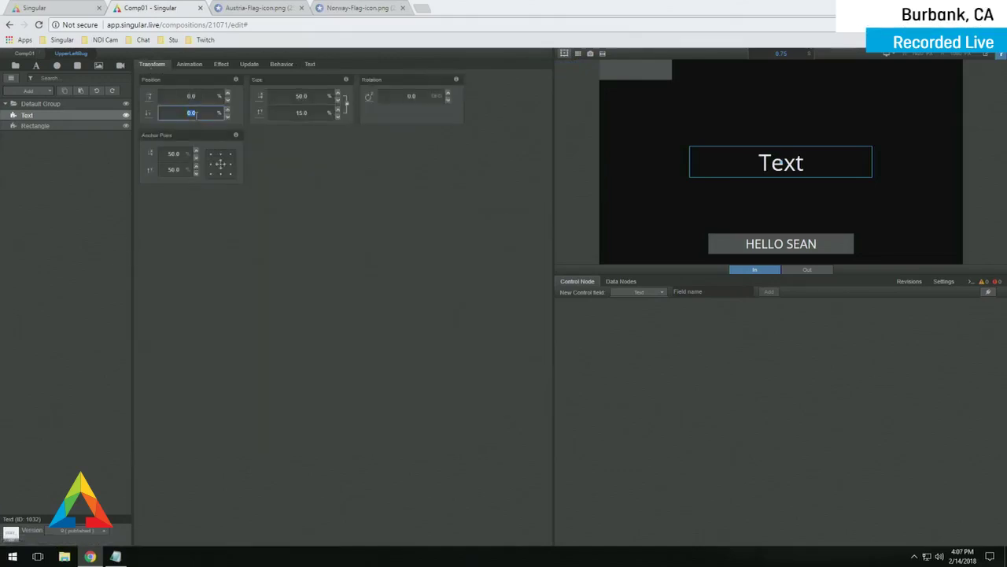
click(211, 154)
click(191, 96)
text(0)
key(Tab)
text(0)
key(Tab)
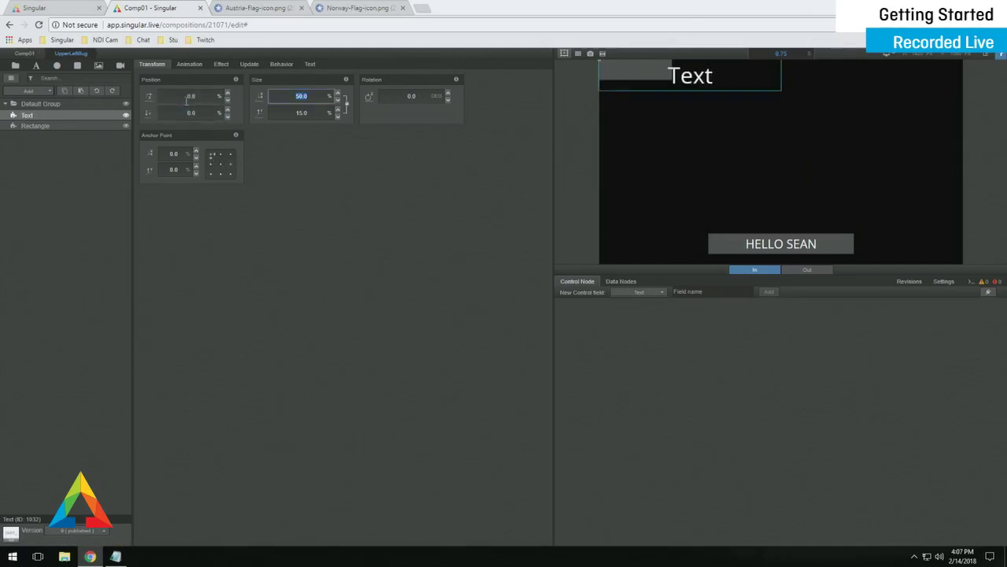
text(20)
key(Tab)
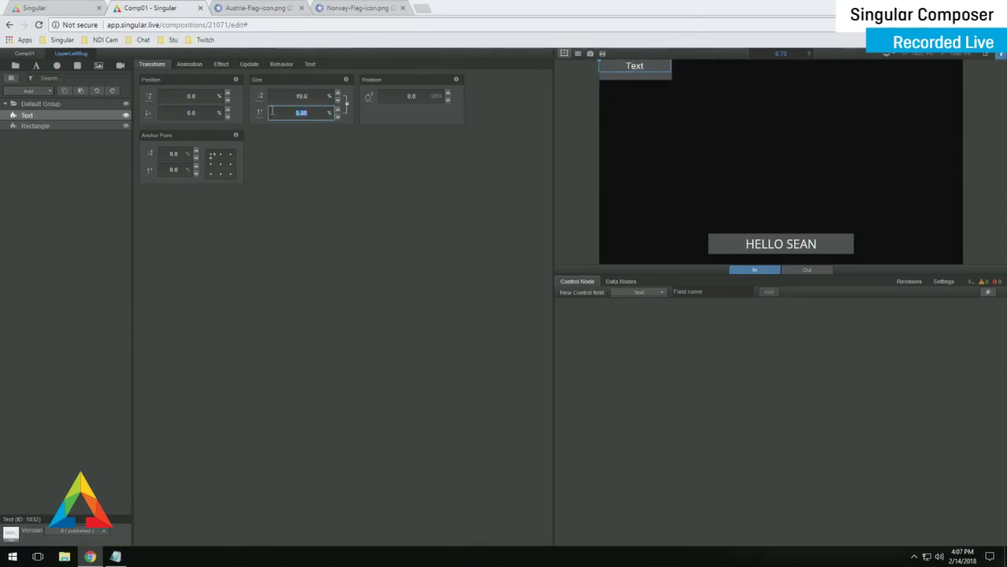
click(217, 113)
text(1.91)
click(323, 189)
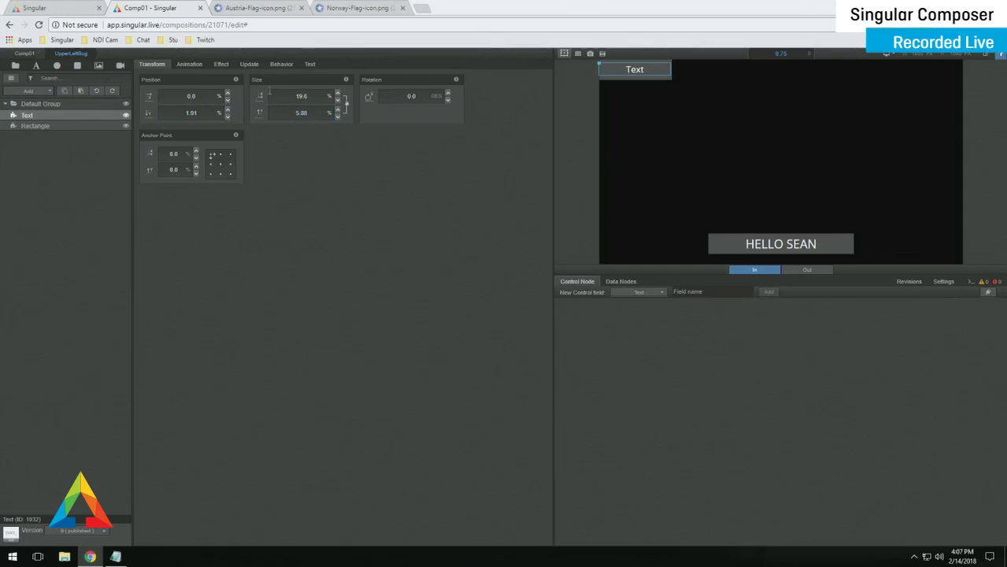
Activate the update animation for the Text object
click(250, 65)
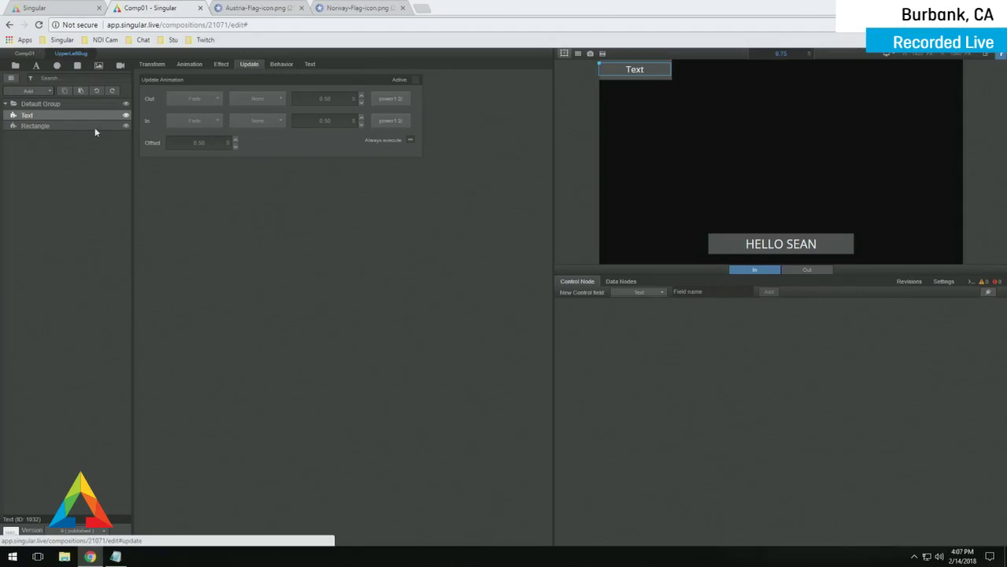
click(414, 81)
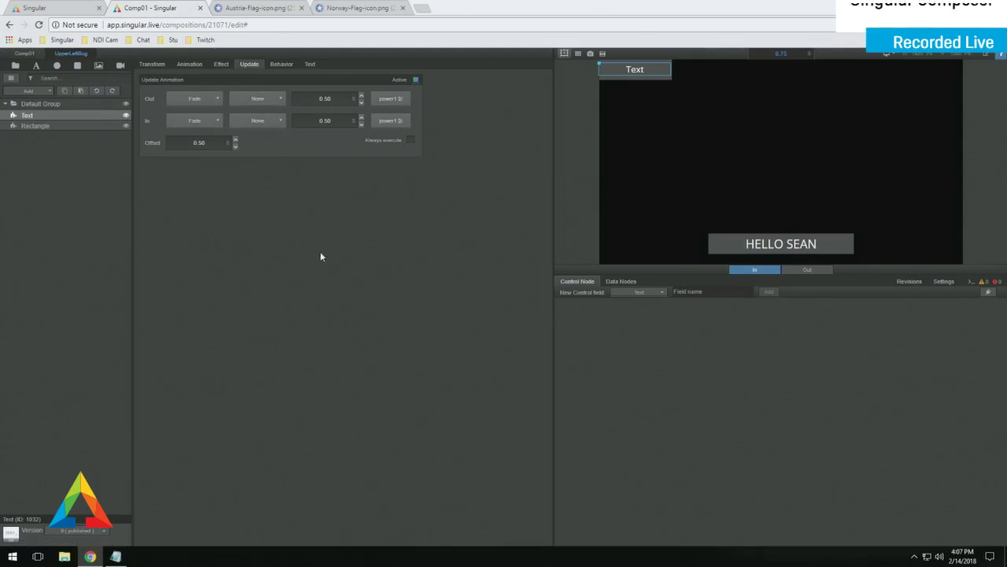
Assign UpperLeftBug to a new logic layer named UpperLeft in the Composition Navigator, and close the navigator
key(space)
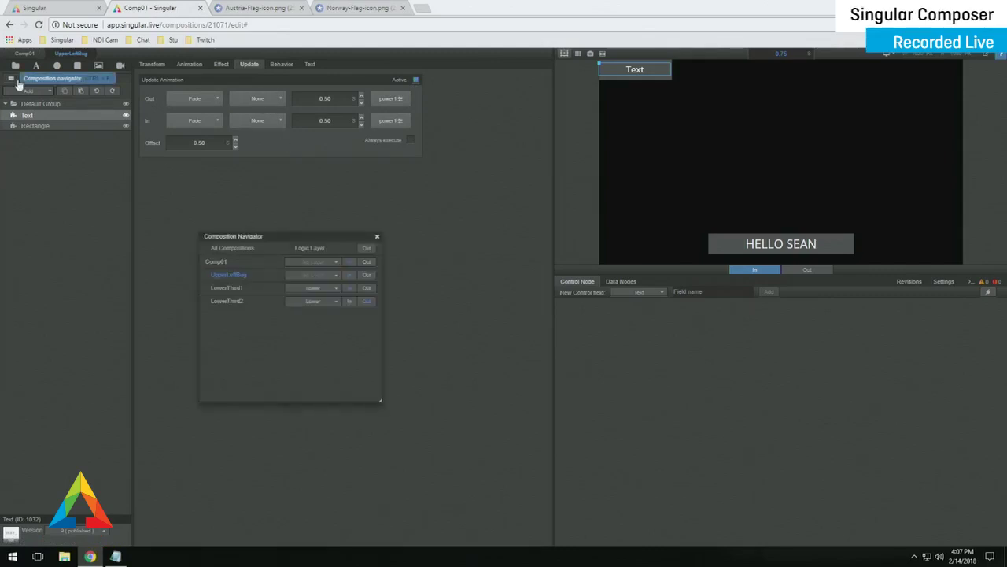
click(314, 276)
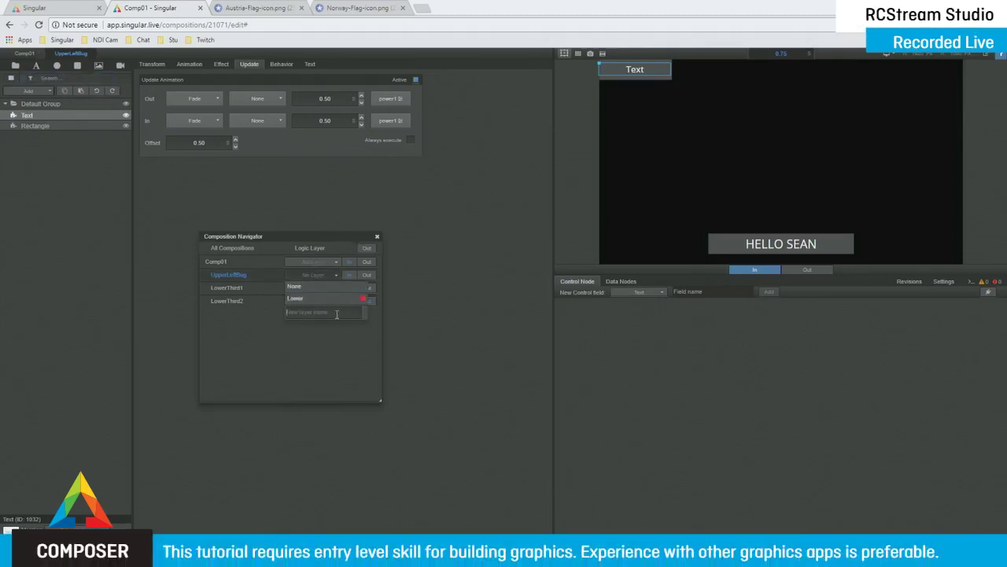
text(UpperLeft)
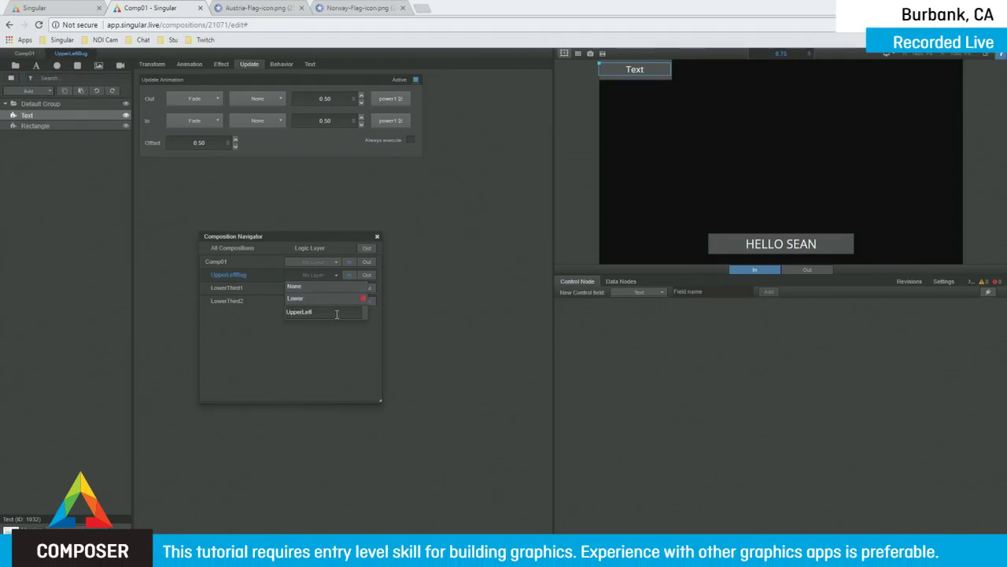
key(Return)
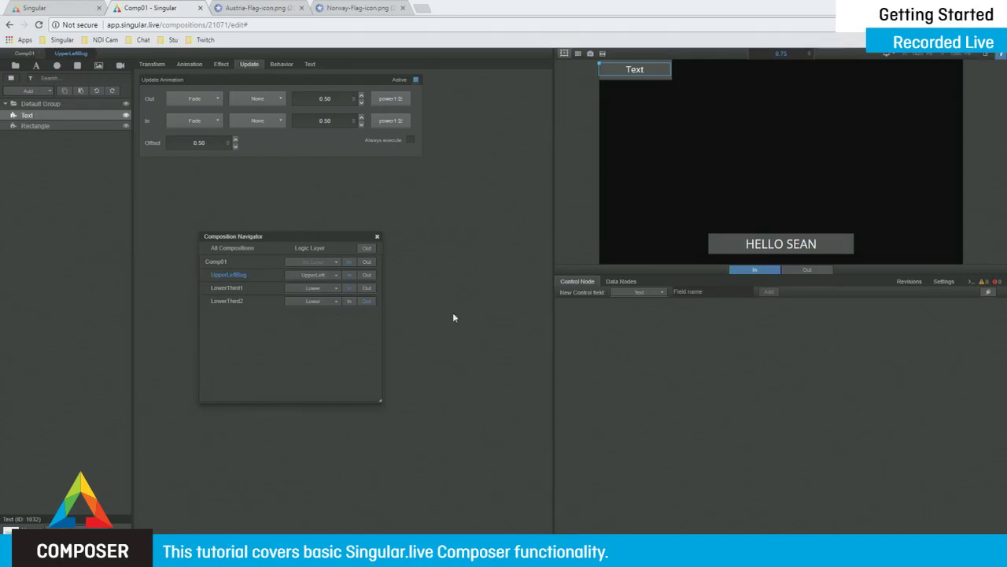
click(377, 237)
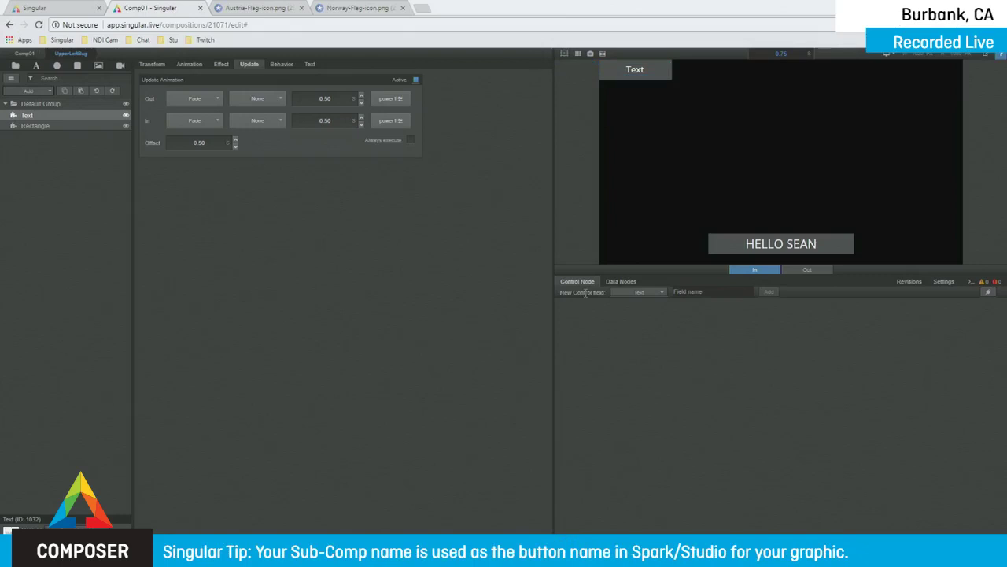
Add a text control field named Text1 to UpperLeftBug's control node
click(697, 295)
text(Text1)
key(Return)
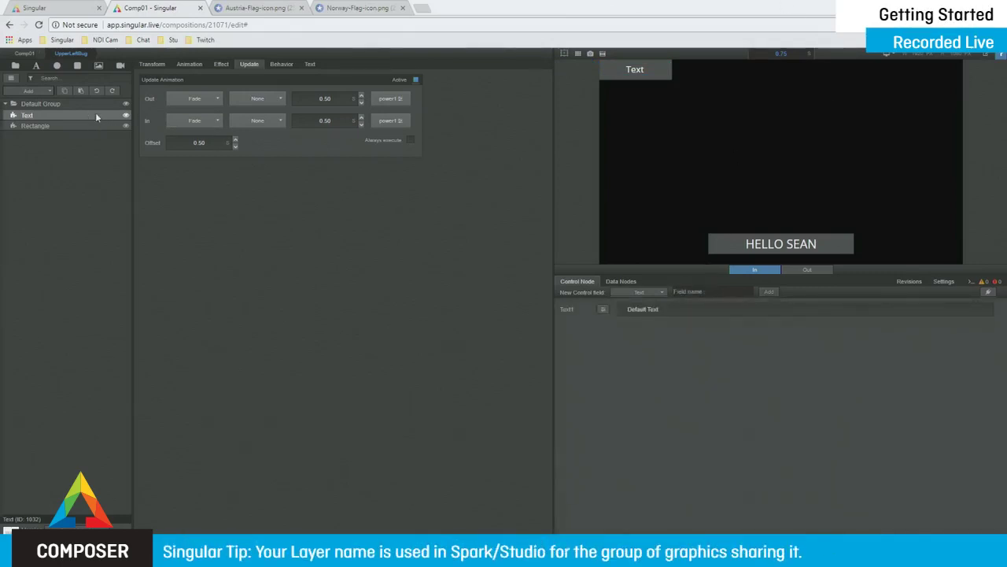
Link the Text object's content to the Text1 control field and set the field's value to LIVE
click(315, 66)
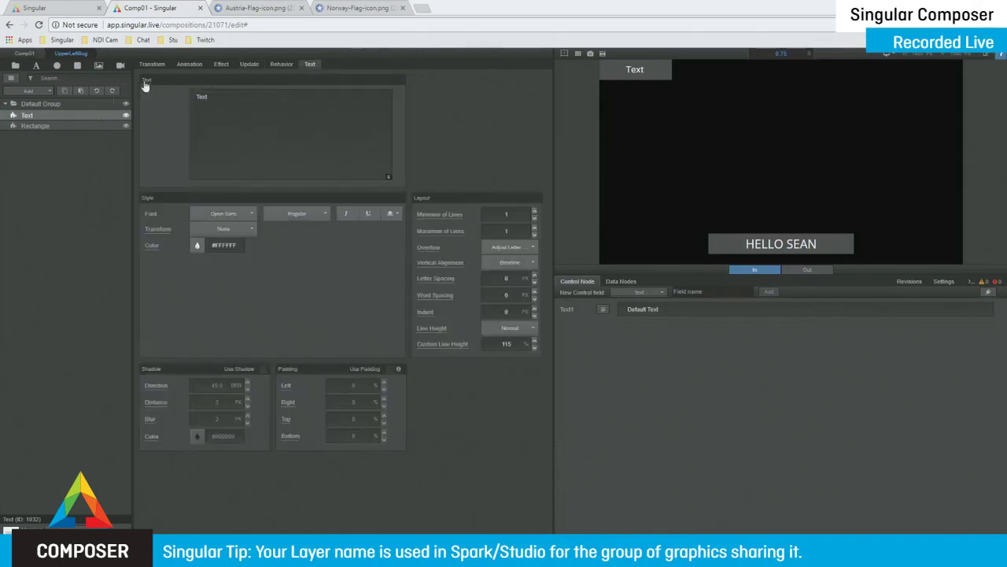
click(144, 83)
click(57, 105)
click(61, 129)
click(135, 110)
click(139, 124)
click(677, 340)
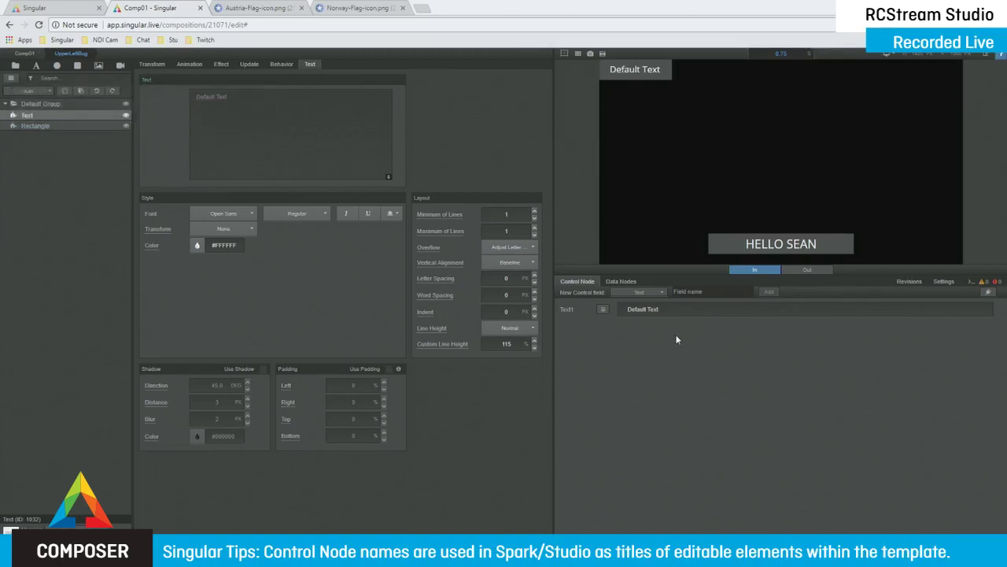
click(678, 311)
text(LIVE)
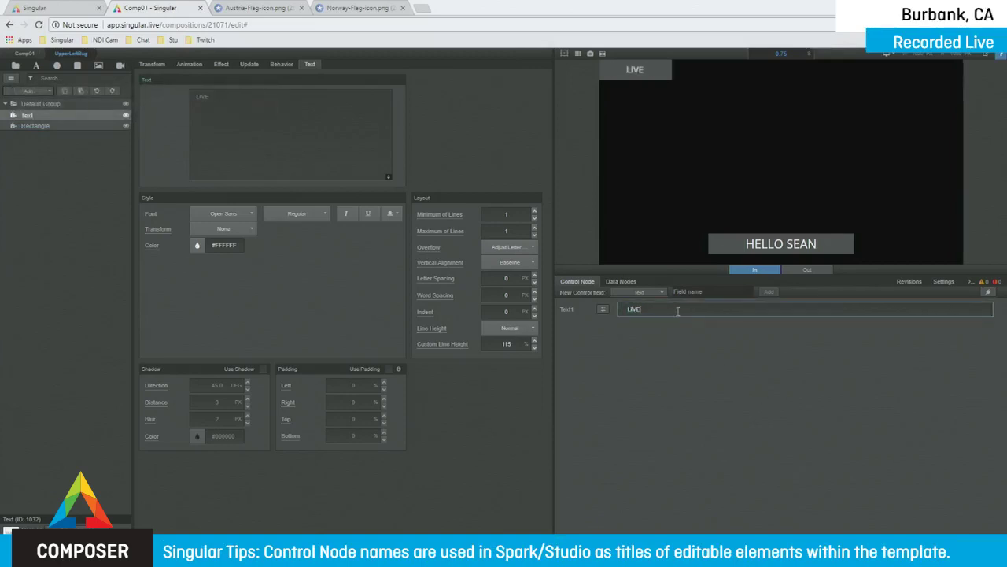
Take UpperLeftBug and LowerThird1 off air from the Composition Navigator, and open LowerThird2
click(254, 66)
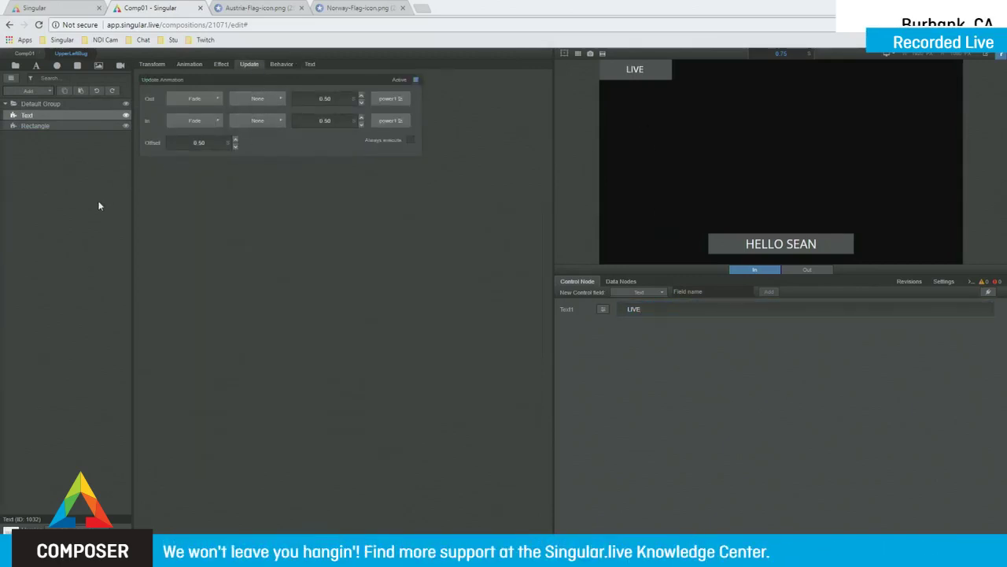
key(space)
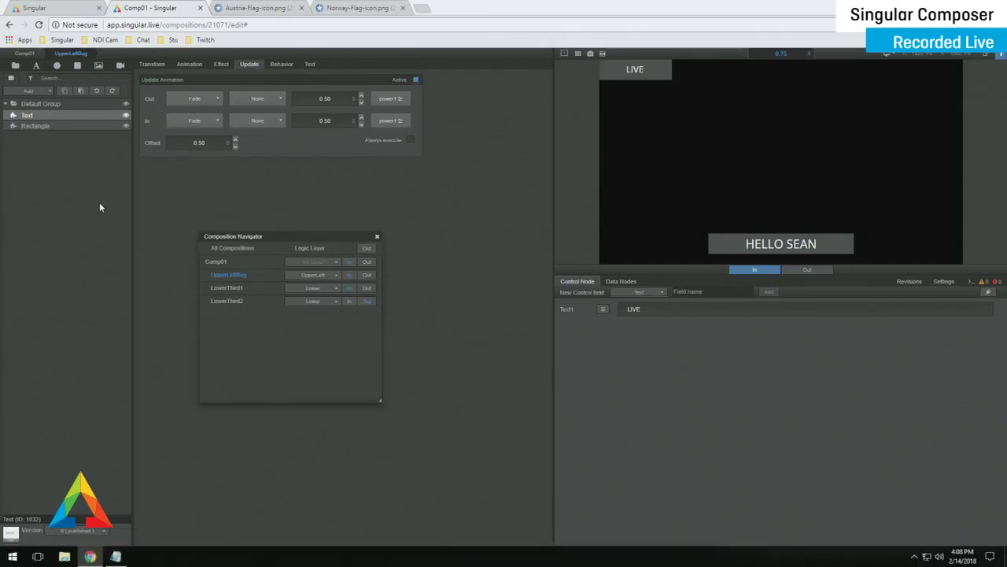
click(368, 276)
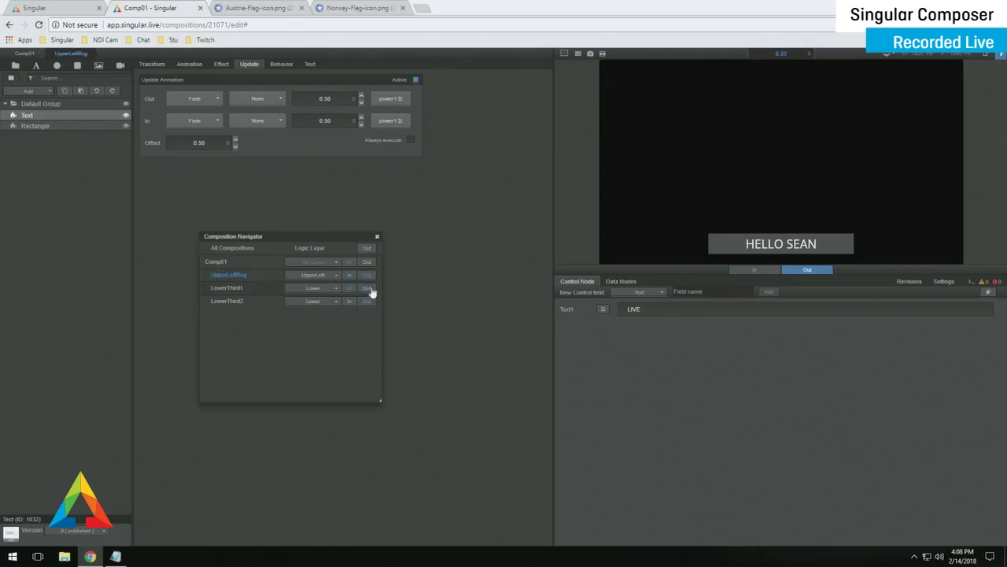
click(367, 289)
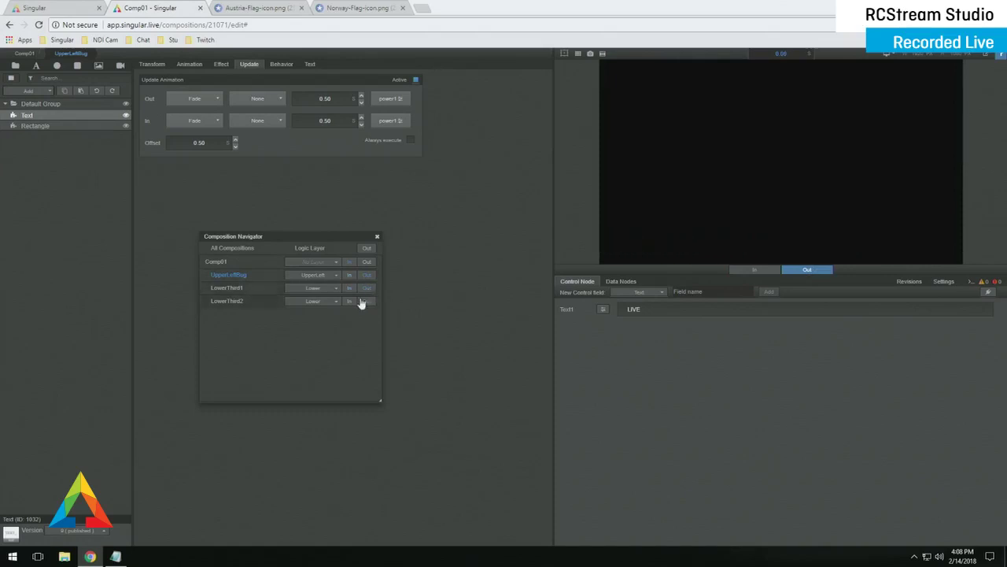
click(234, 301)
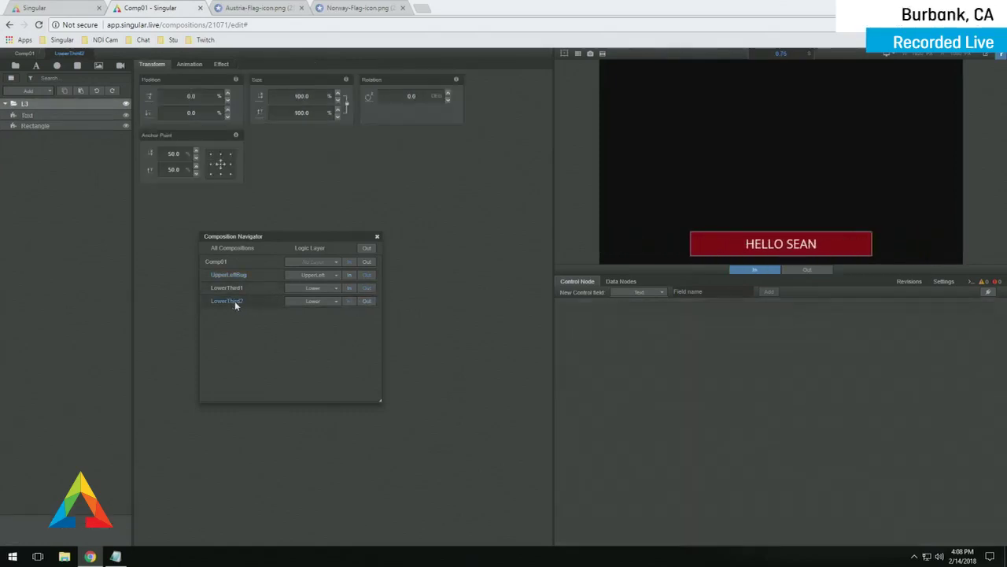
Close the Composition Navigator, add an image object to LowerThird2, and set its source to the copied address of Austria-Flag-icon.png
click(377, 236)
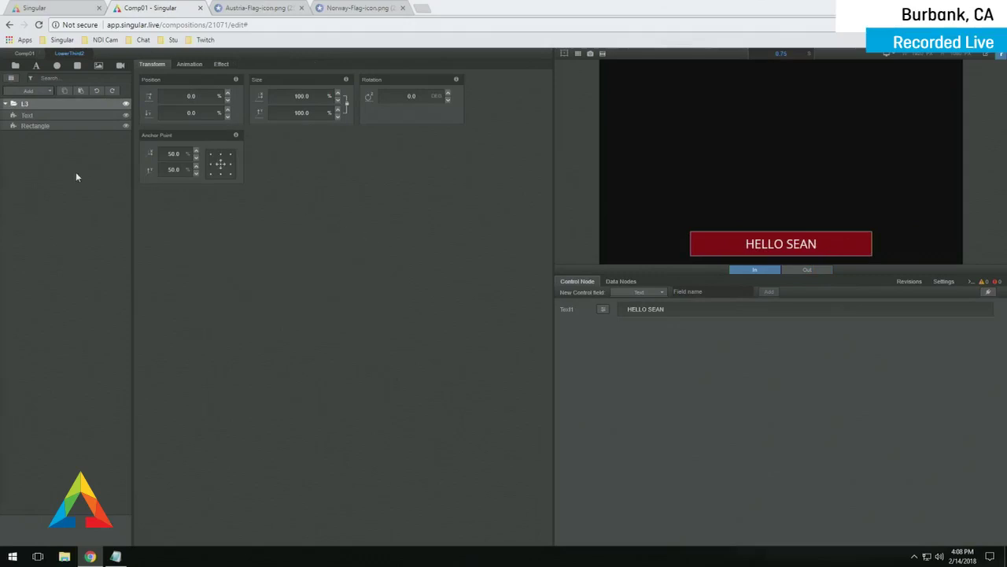
click(97, 66)
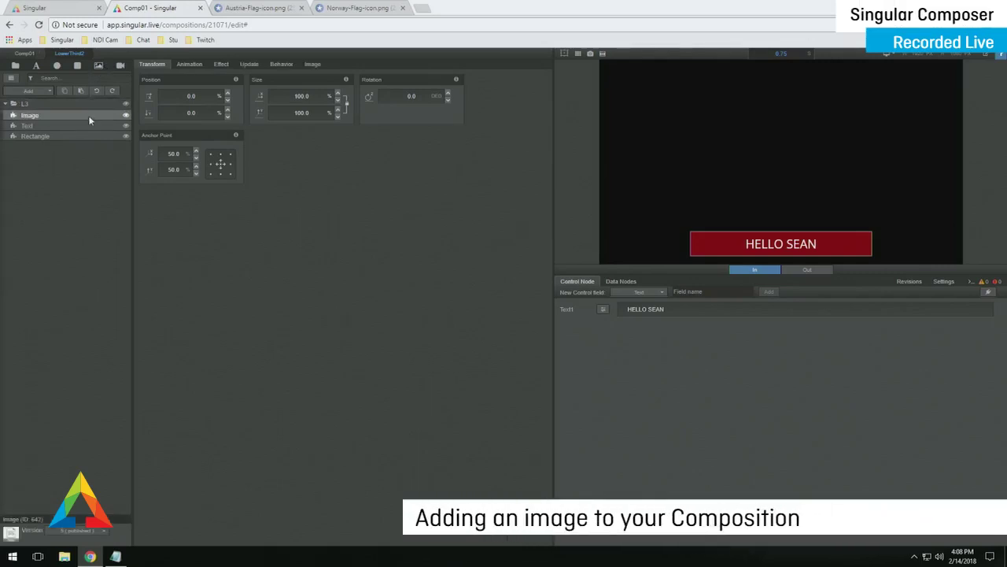
click(313, 64)
click(321, 97)
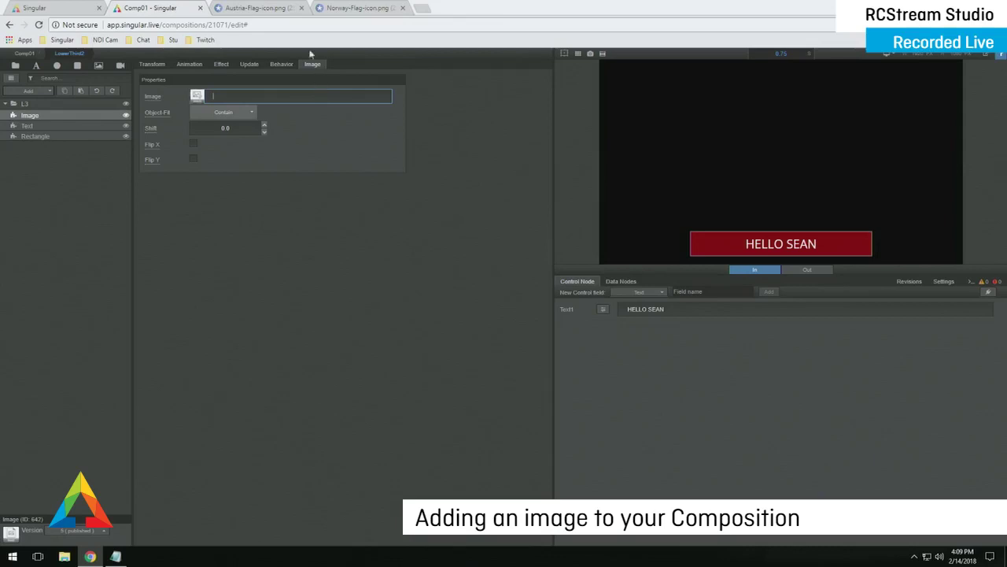
click(273, 12)
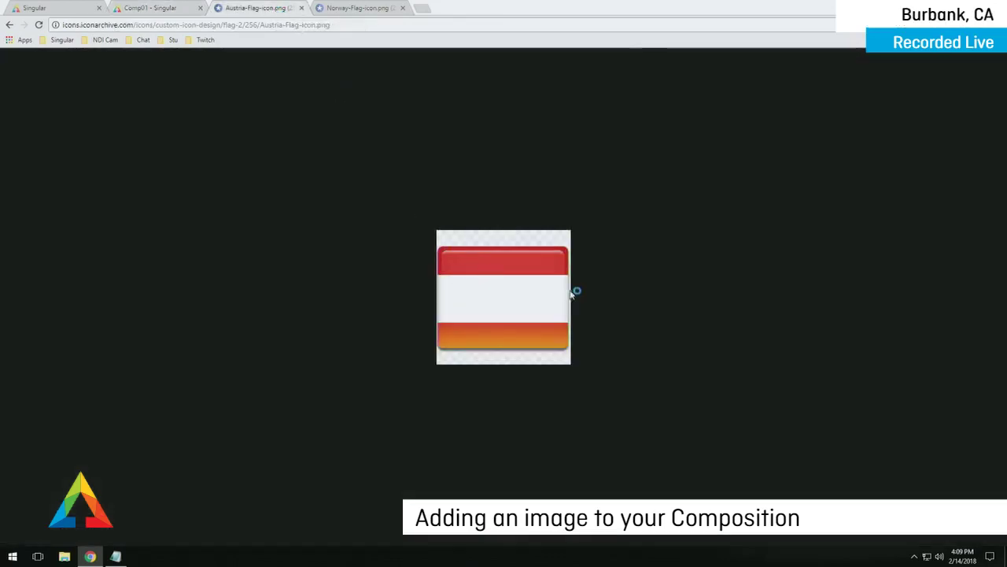
right_click(484, 290)
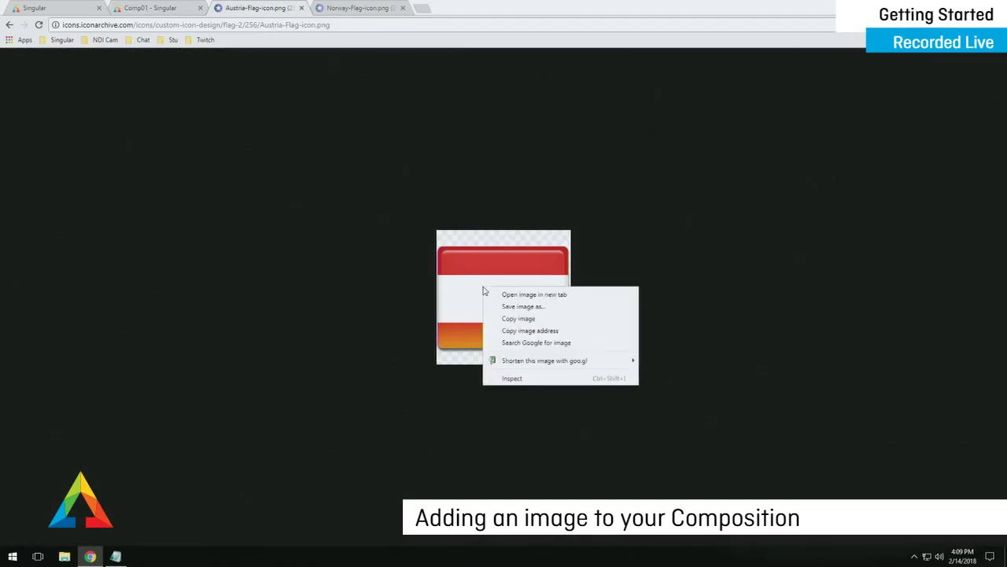
click(558, 332)
click(177, 9)
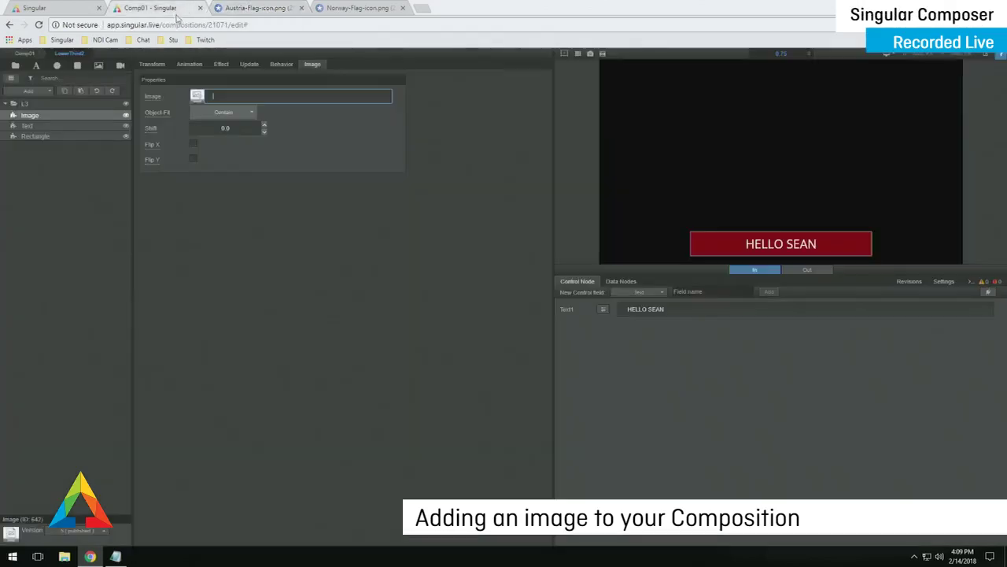
key(ctrl+v)
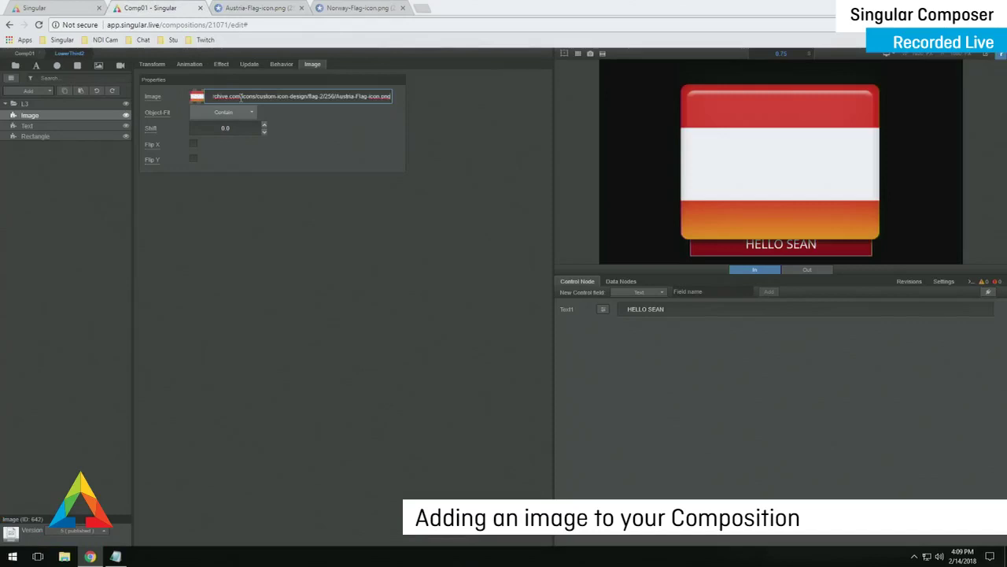
click(223, 159)
Scale the flag image to 12% in width and height
click(151, 63)
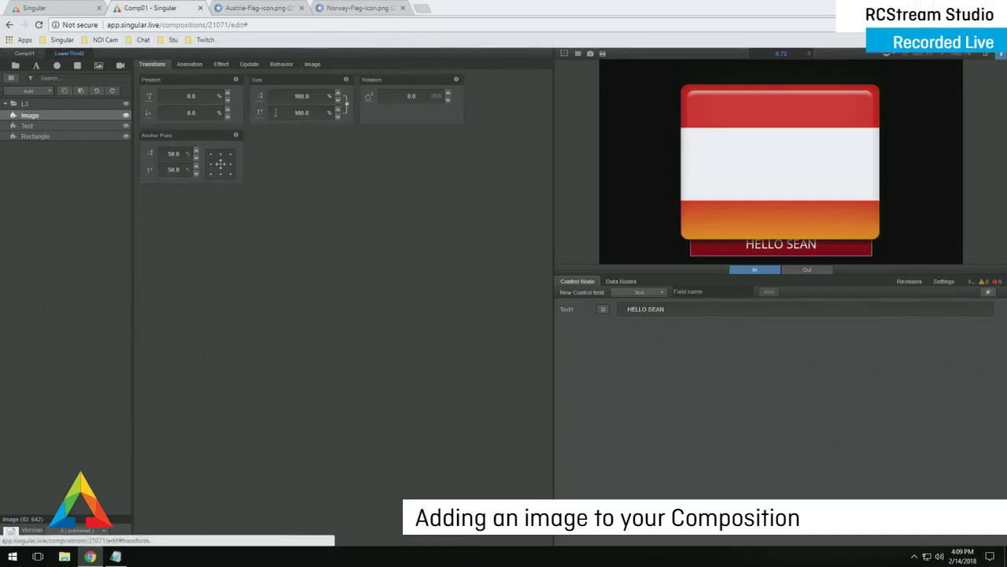
click(315, 102)
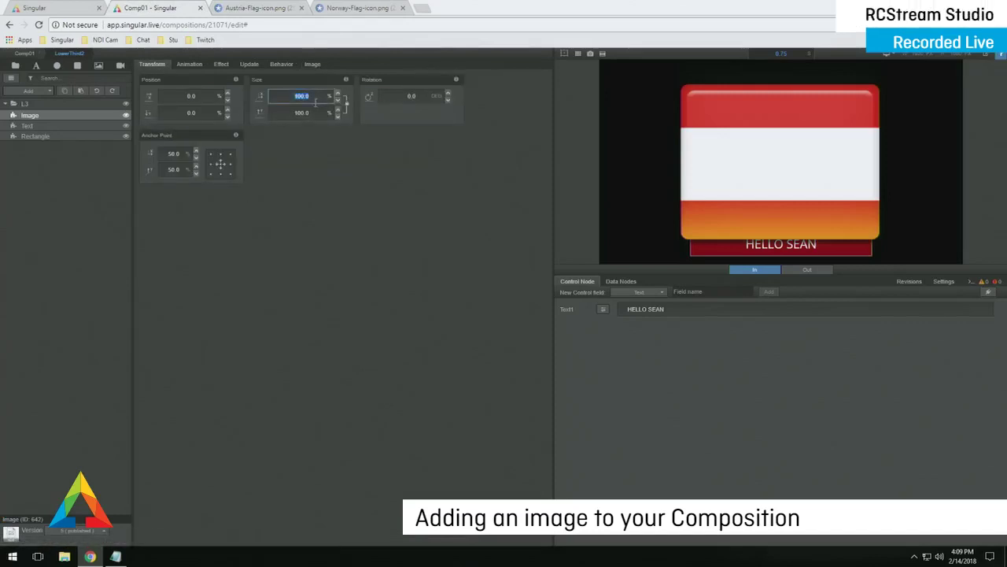
text(10)
key(Return)
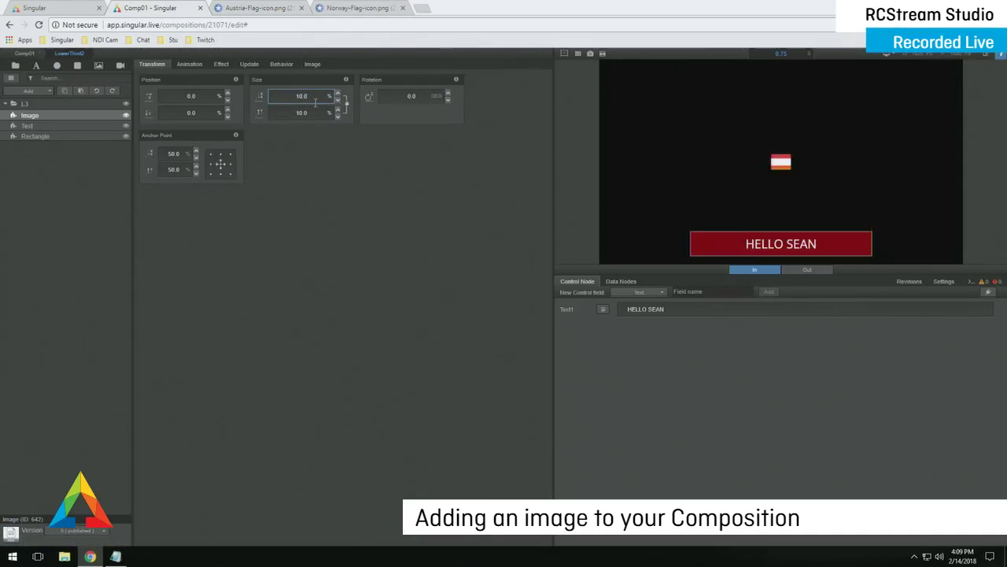
click(314, 99)
key(Up)
key(Up)
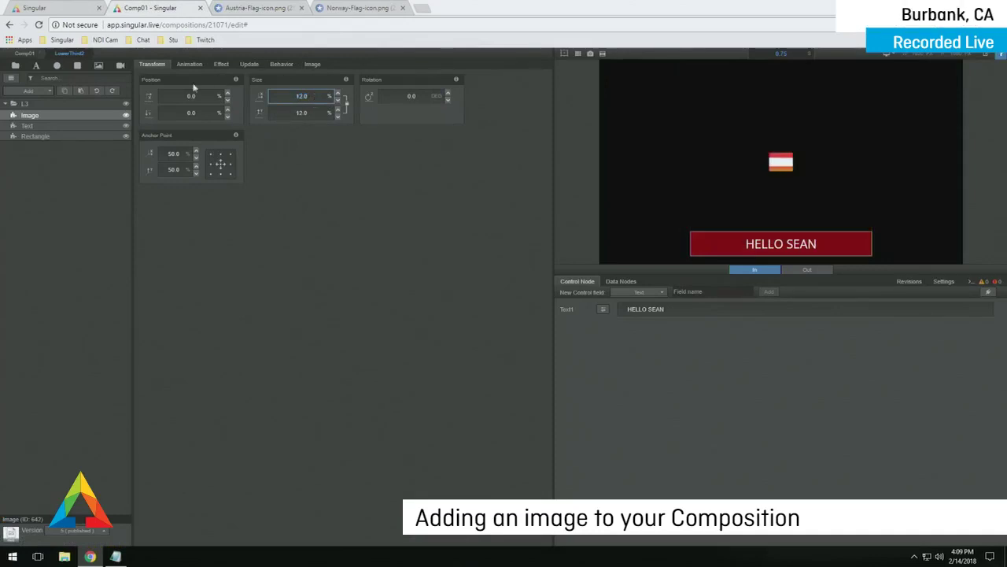
Position the flag image at -19.3% horizontally and 40% vertically so it sits on the left end of the red bar
mouse_move(211, 100)
mouse_down()
mouse_move(158, 101)
mouse_move(130, 145)
mouse_move(203, 117)
mouse_up()
click(203, 114)
text(40)
key(Return)
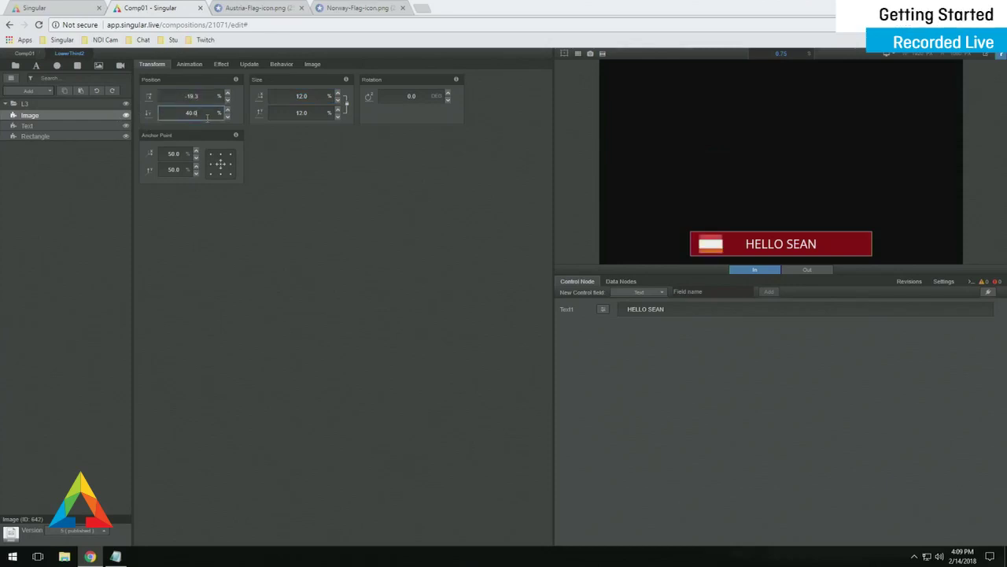
click(294, 182)
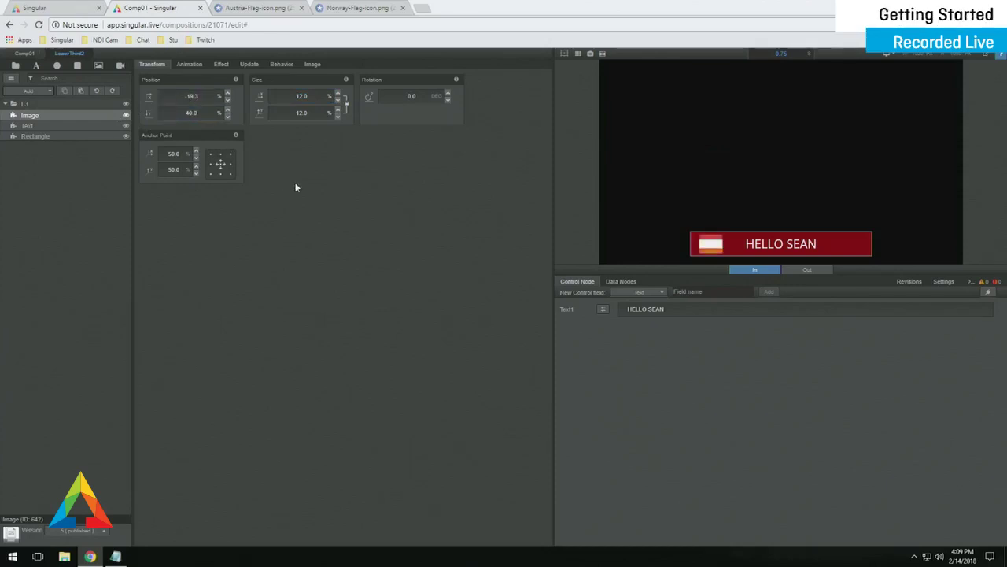
Activate the update animation for the Image object
click(249, 68)
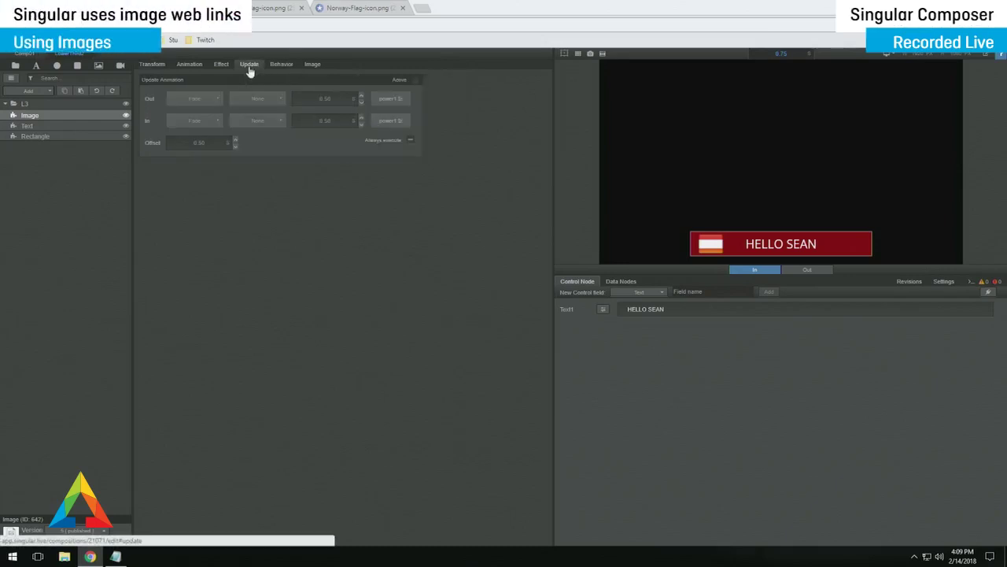
click(417, 81)
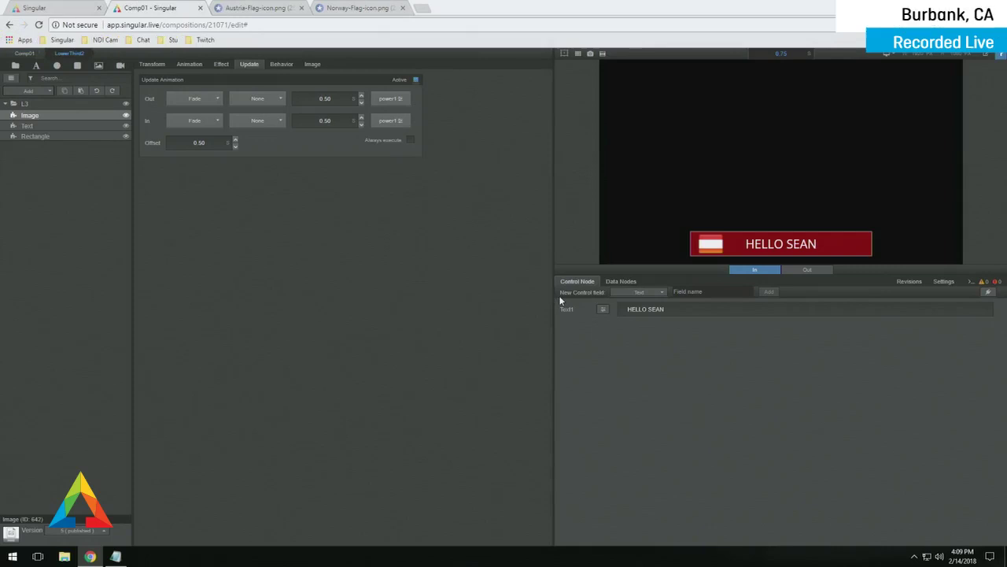
Add an image control field named Image1 to LowerThird2's control node
click(646, 293)
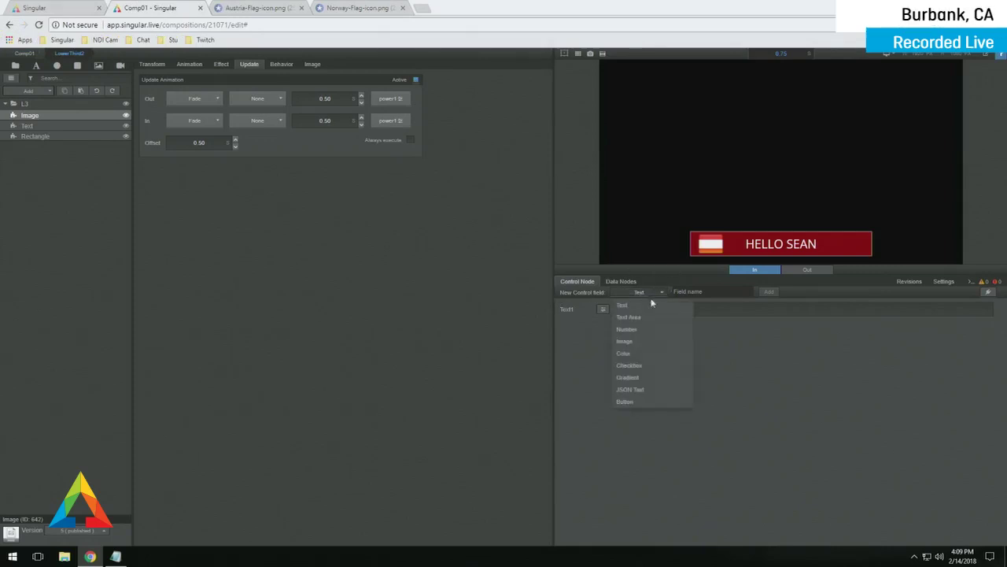
click(638, 341)
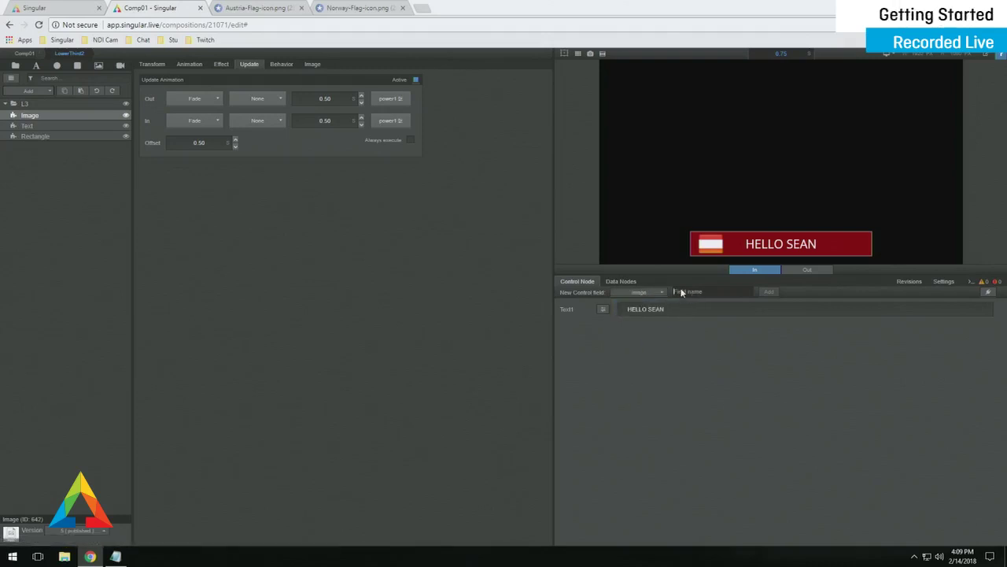
click(682, 291)
text(C)
key(Return)
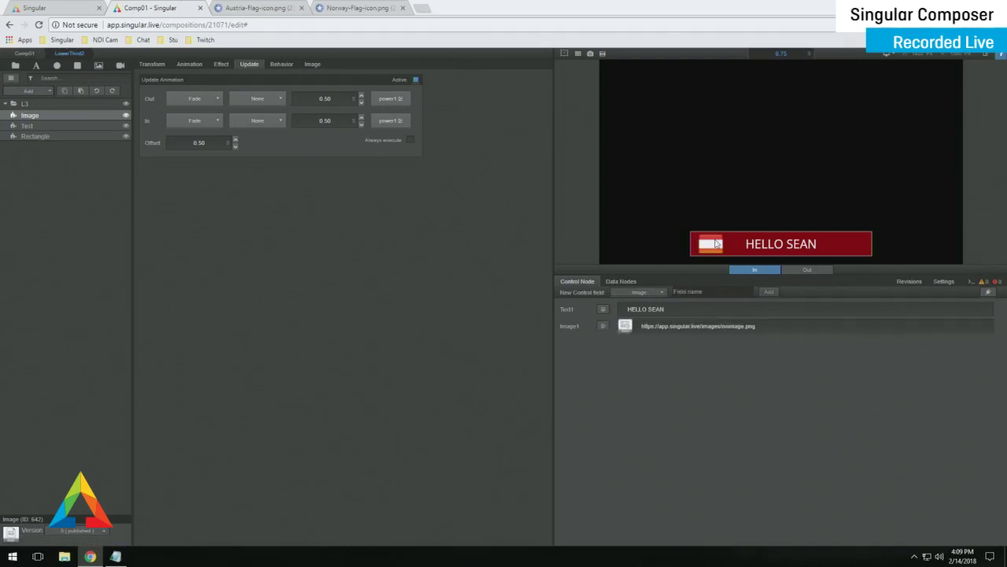
Inspect the properties of the Image1 and Text1 control fields, and close them without editing
click(604, 326)
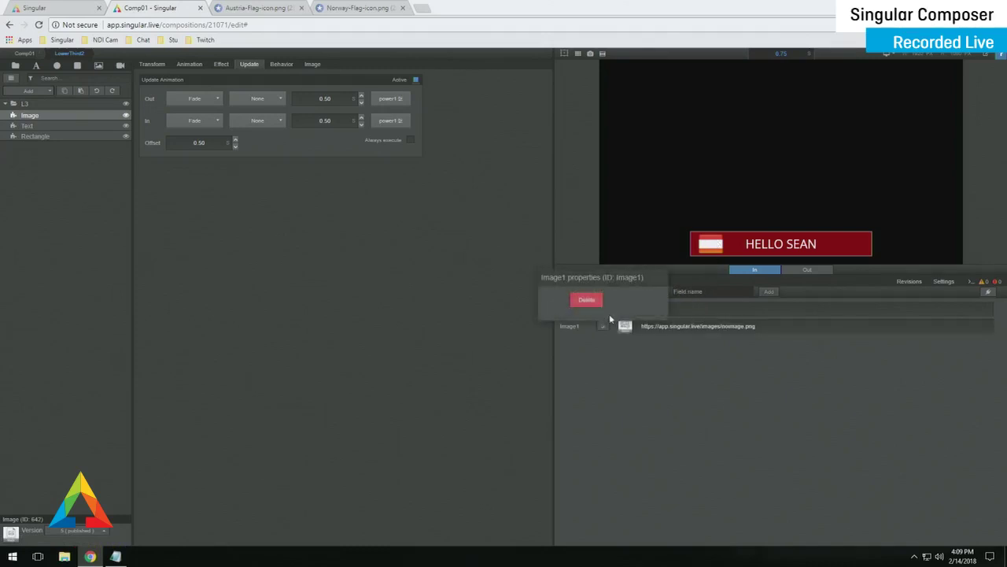
click(612, 311)
click(603, 308)
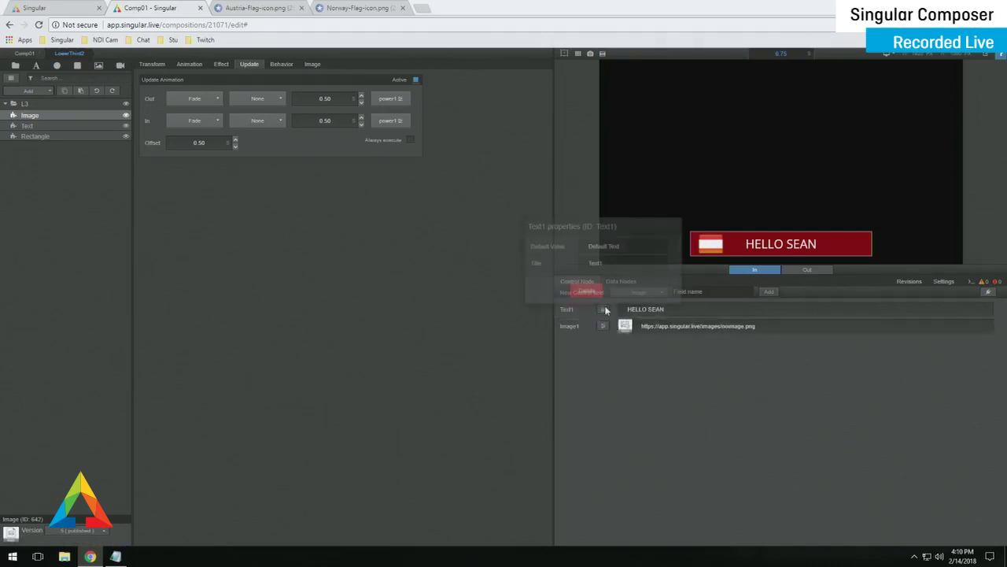
double_click(618, 266)
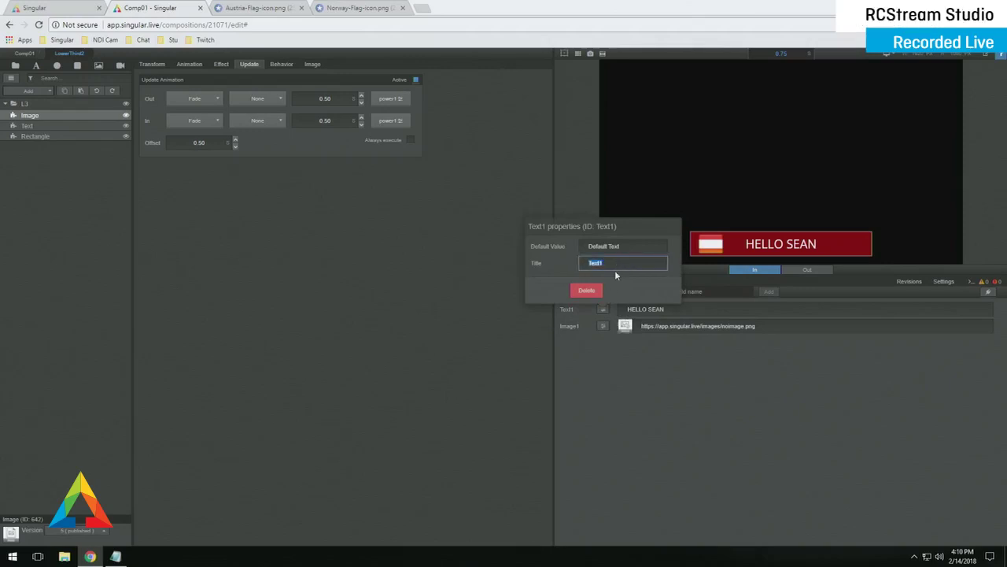
click(624, 364)
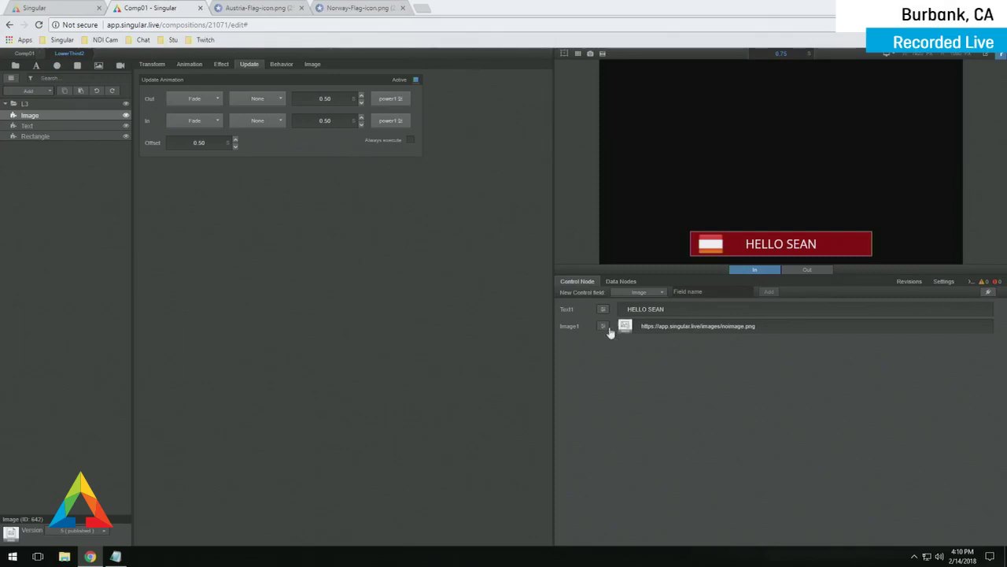
Link the Image object's source to the Image1 field of the control node
click(312, 63)
click(152, 95)
click(71, 123)
click(74, 137)
click(128, 125)
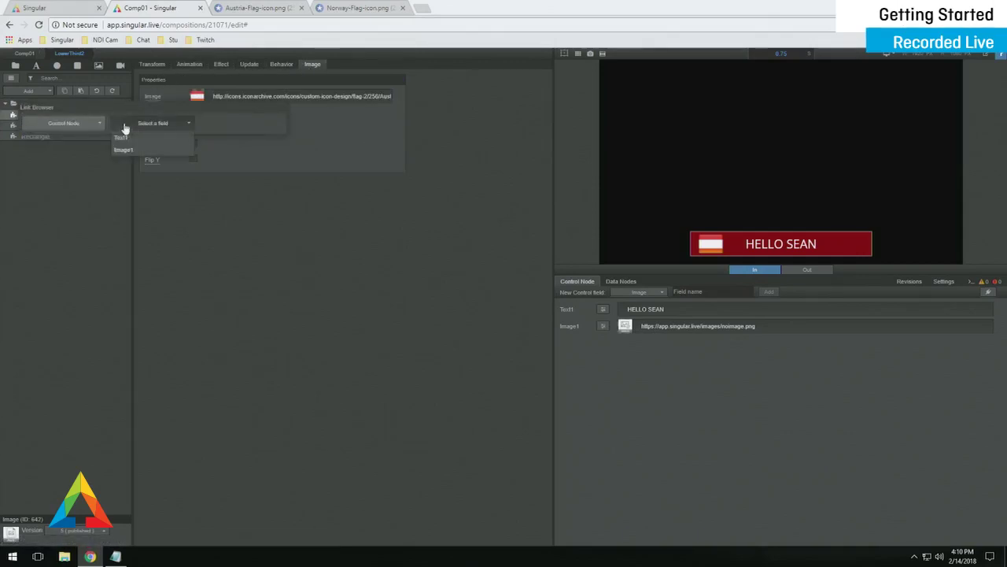
click(132, 148)
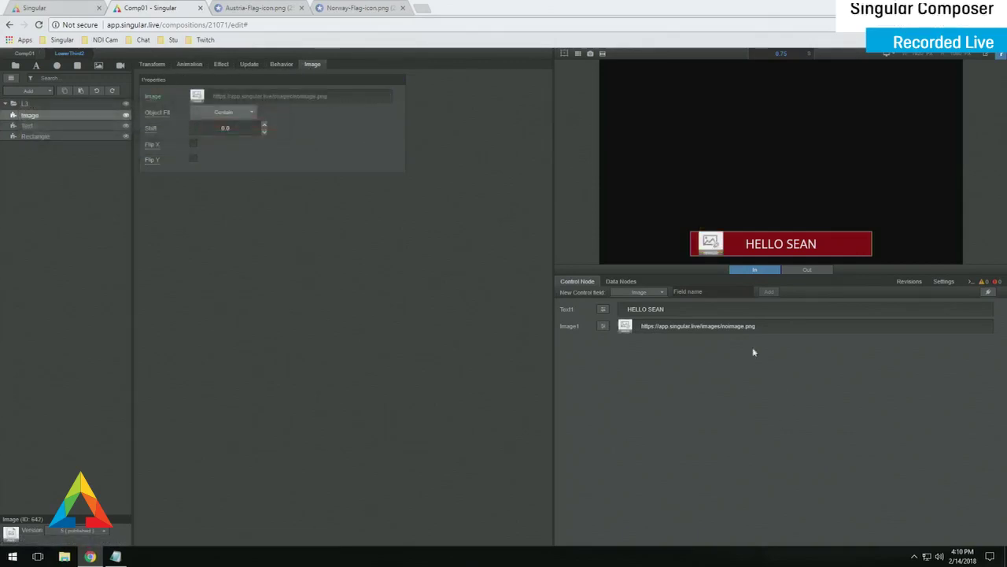
Set the Image1 control field to the web address of Austria-Flag-icon.png, copied from its browser page
click(754, 326)
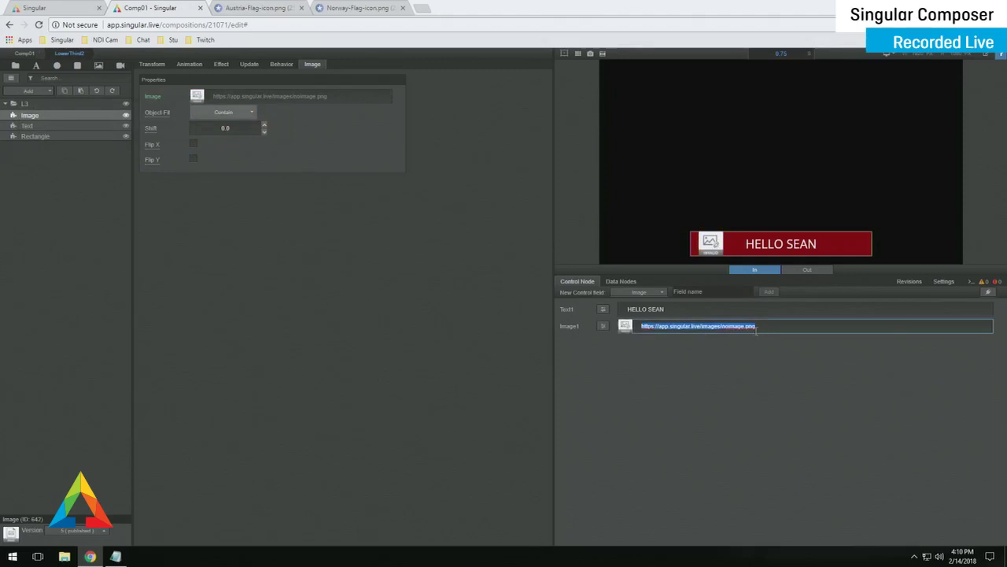
click(274, 12)
click(331, 27)
key(ctrl+c)
click(153, 8)
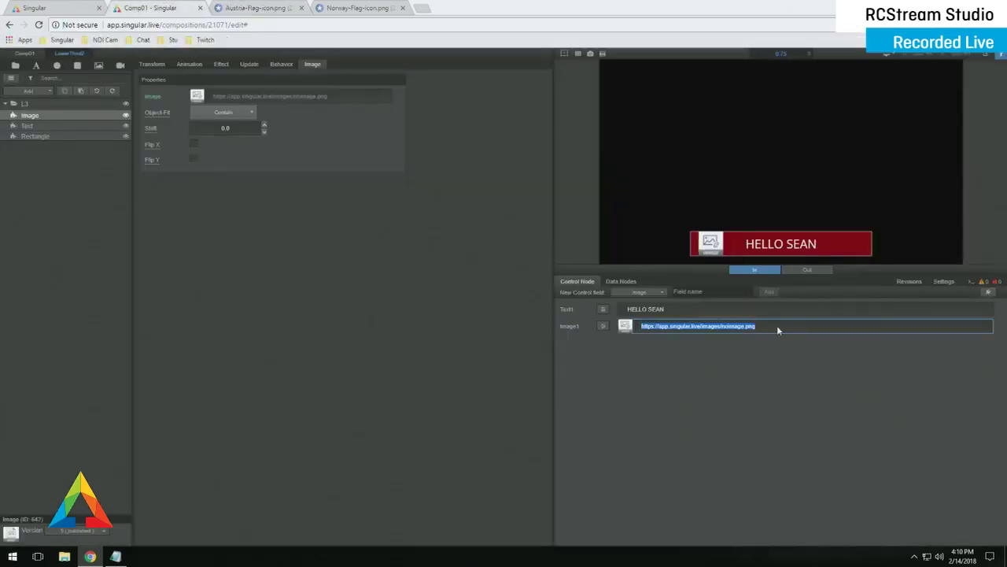
key(ctrl+v)
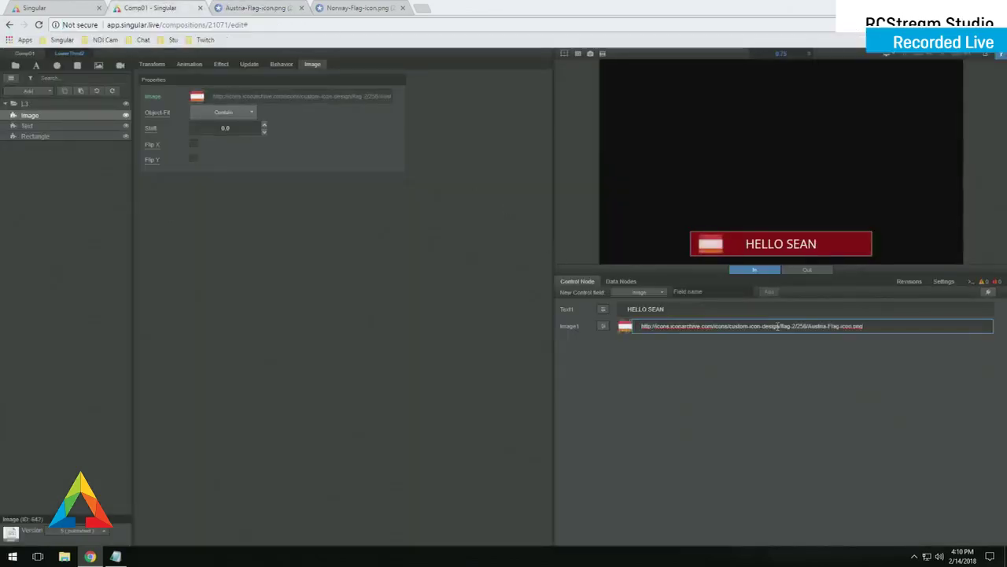
click(400, 257)
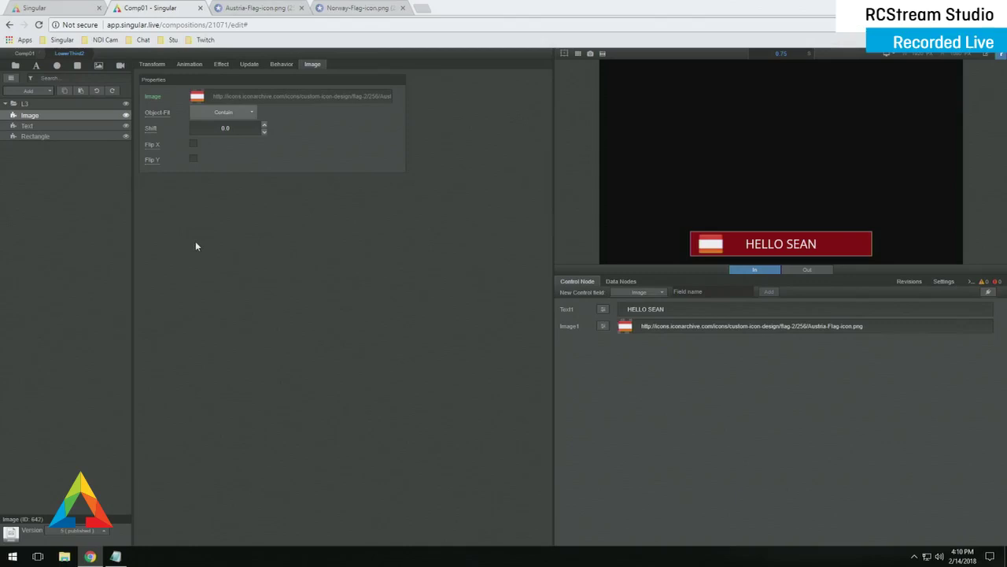
Return to Comp01 from the Composition Navigator and rename LowerThird2 as LowerThird With Image
key(space)
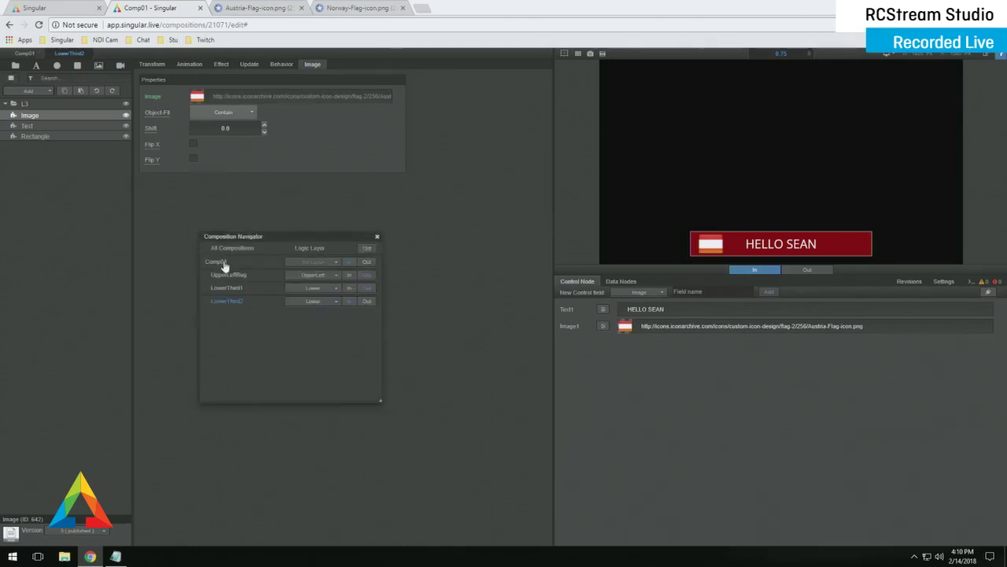
click(223, 265)
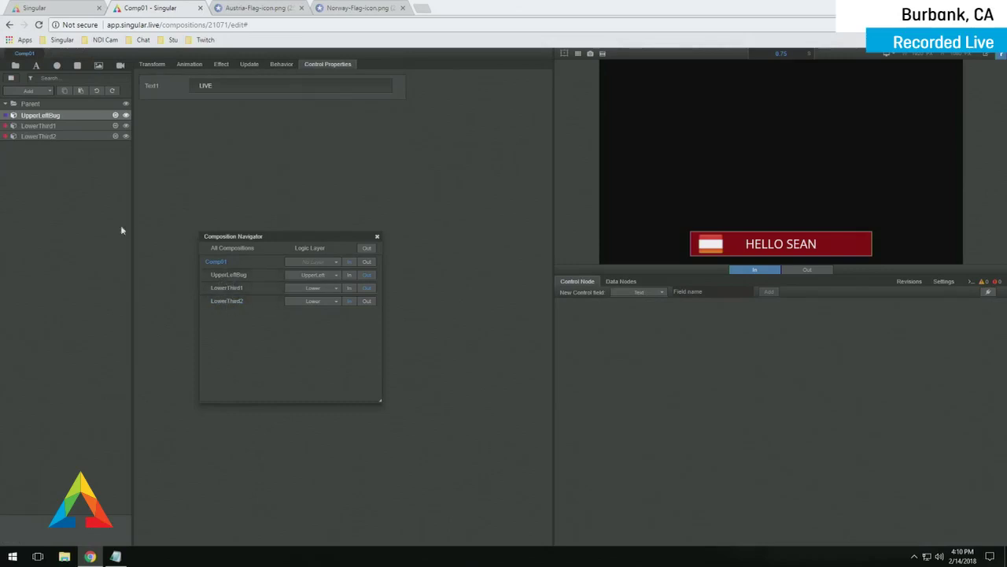
click(72, 137)
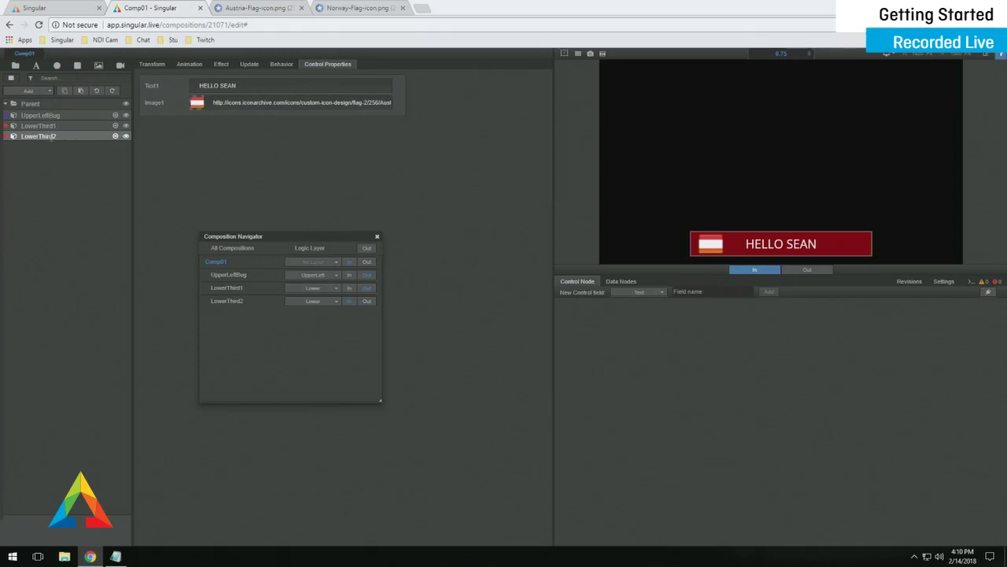
double_click(49, 136)
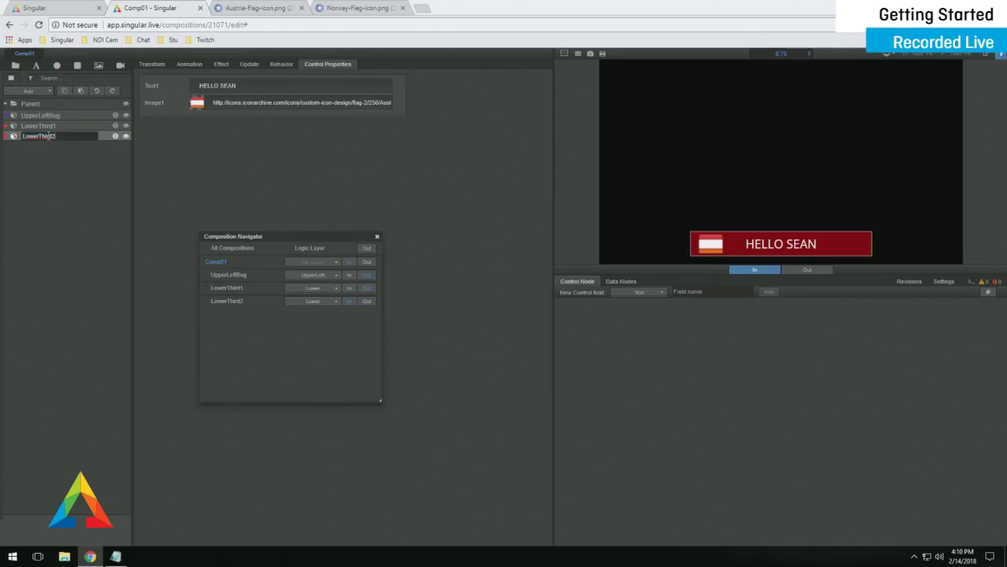
key(BackSpace)
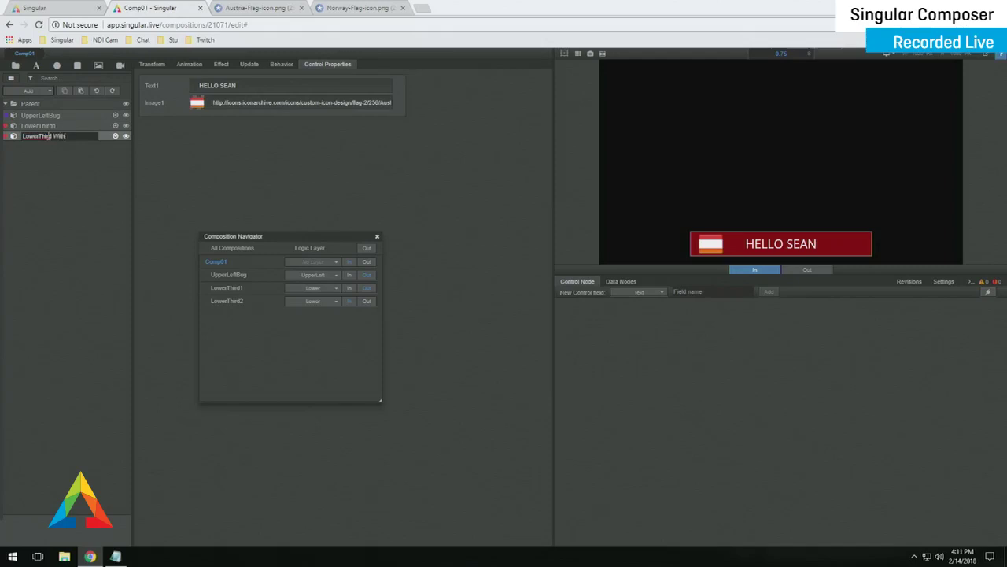
text(With Image)
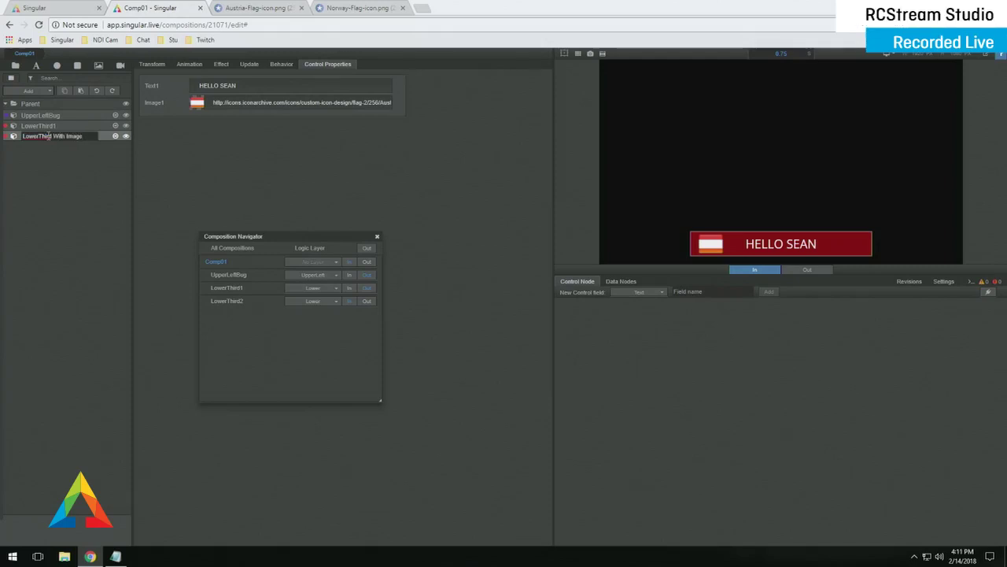
key(Return)
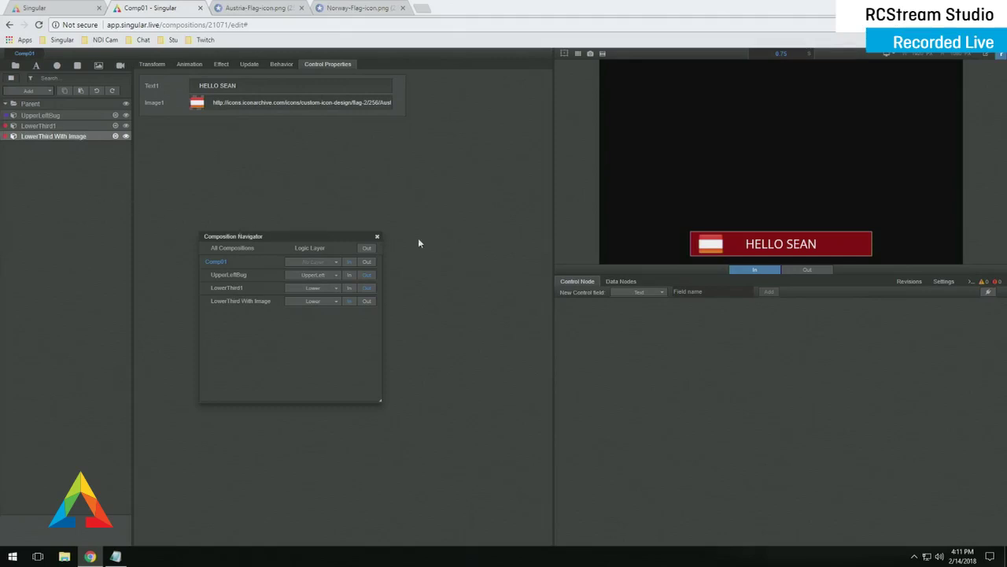
Create a Studio control app named Comp1_Studio in the CompositionBasics folder, and open it with Comp01 as its composition
click(68, 10)
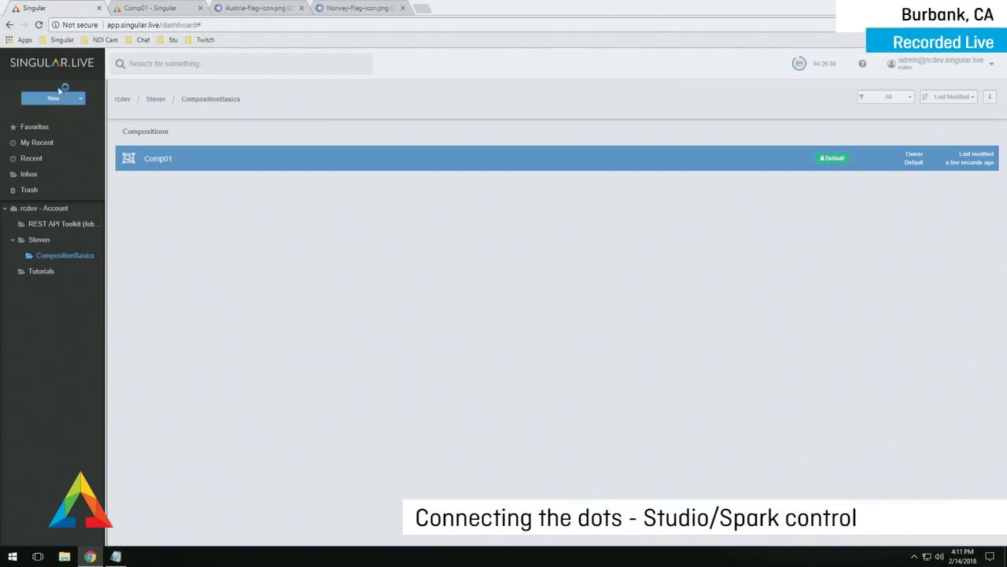
click(57, 100)
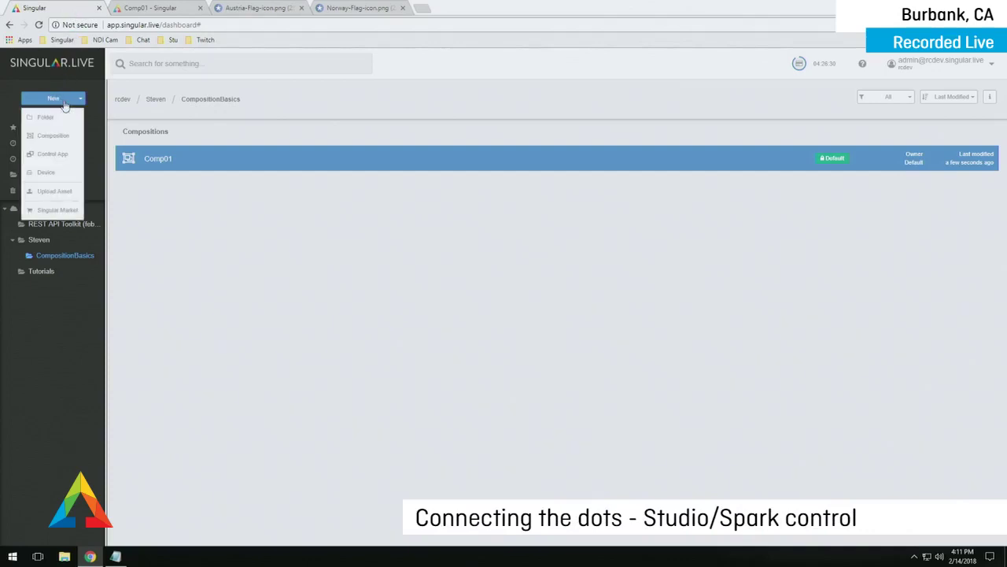
click(63, 156)
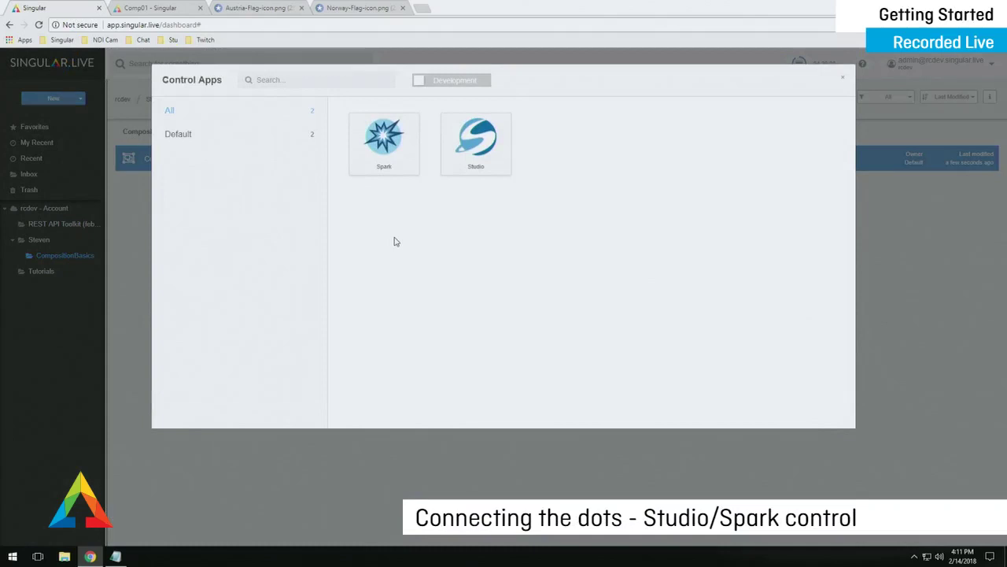
click(475, 148)
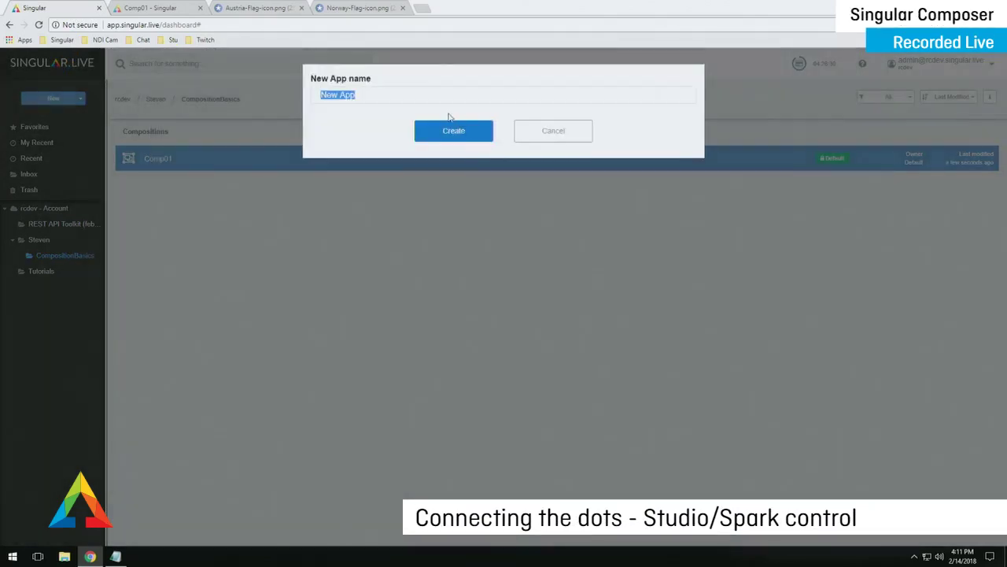
text(Comp1_Studio)
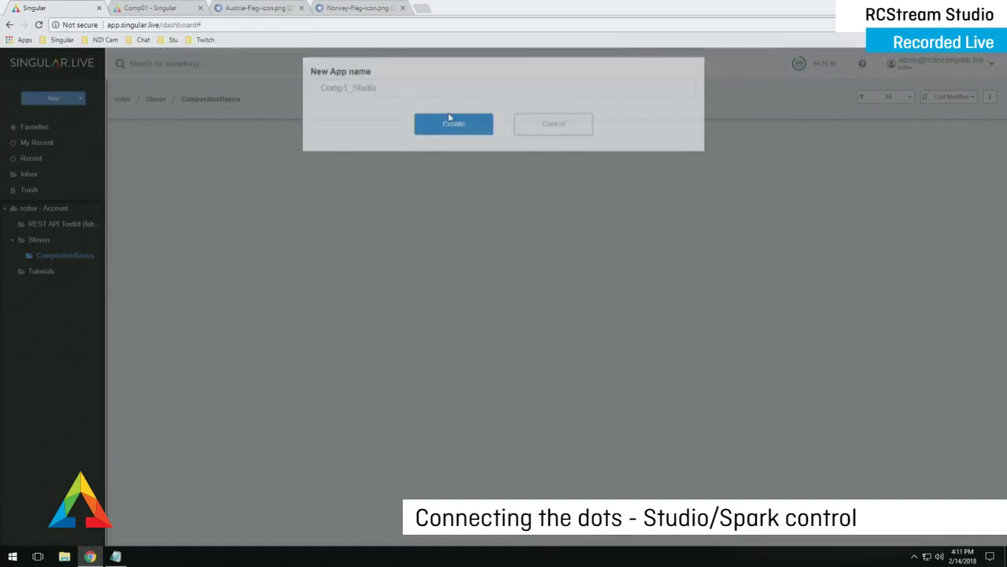
click(452, 126)
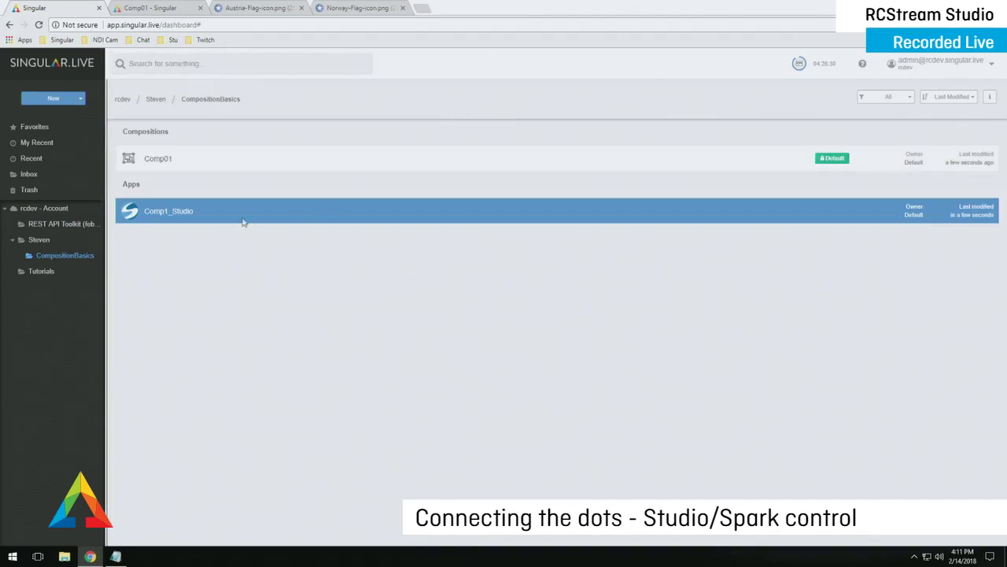
double_click(197, 216)
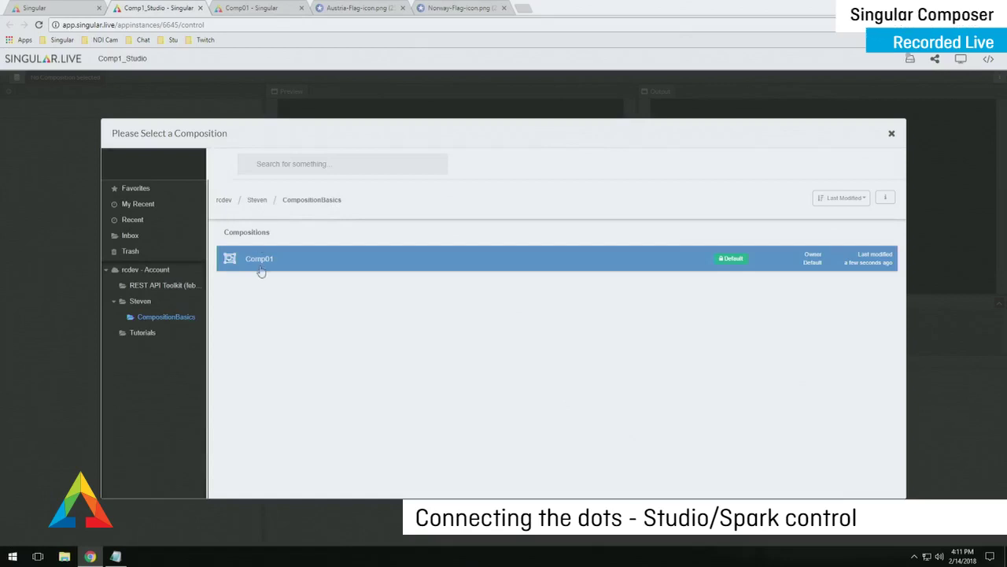
click(230, 265)
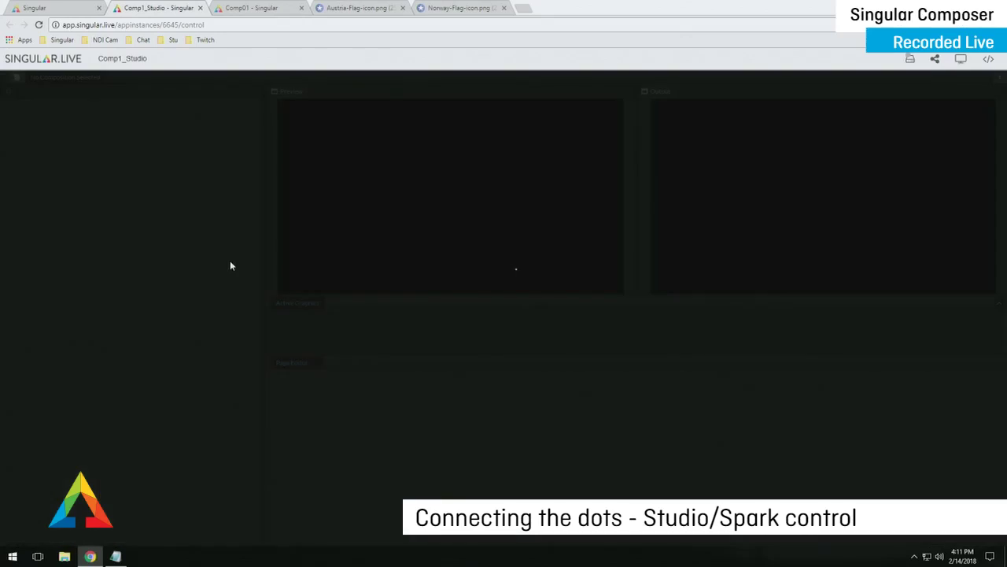
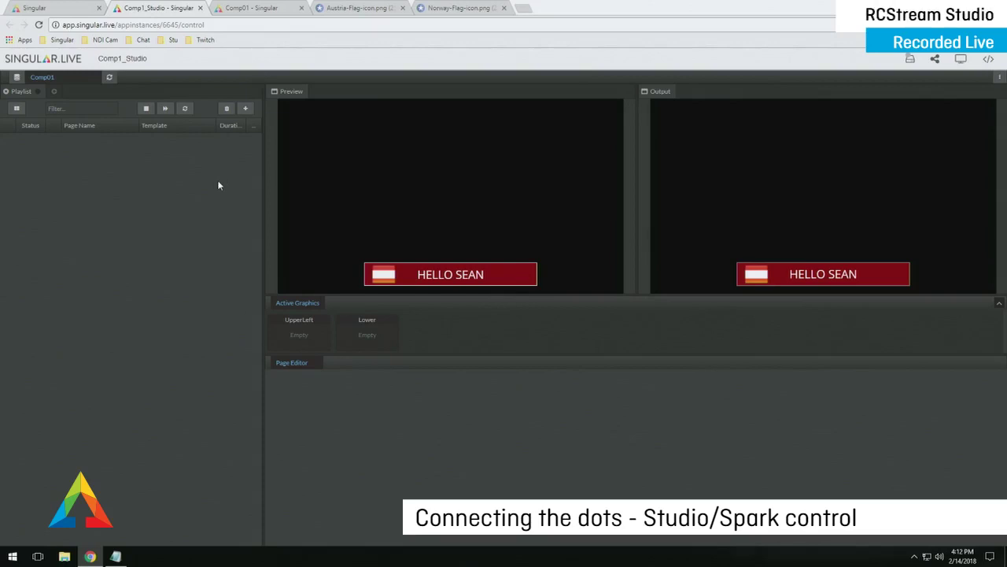
Set Comp01 and all its subcompositions to Out in the Composition Navigator, and reload the composition in Comp1_Studio
click(247, 9)
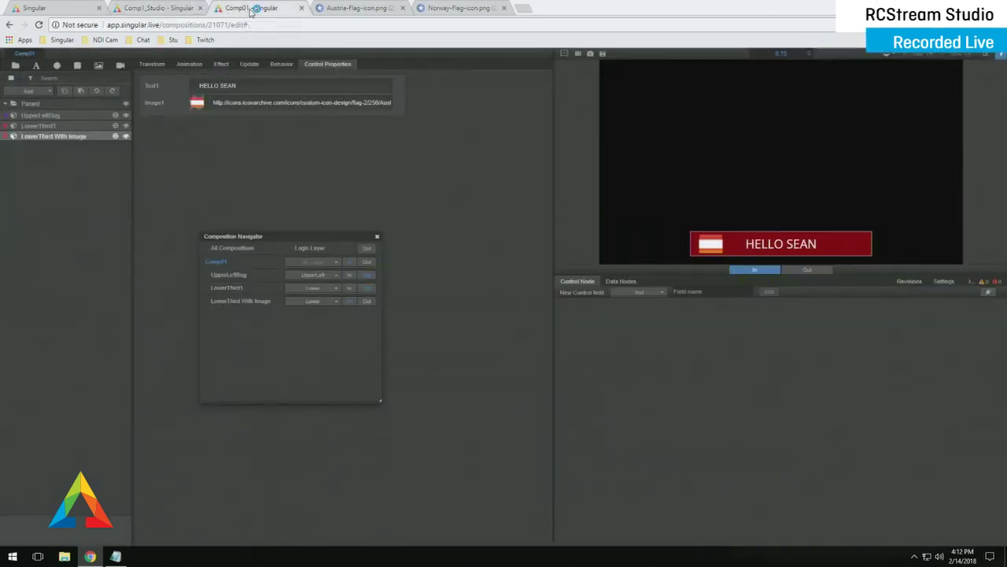
drag(294, 236, 284, 186)
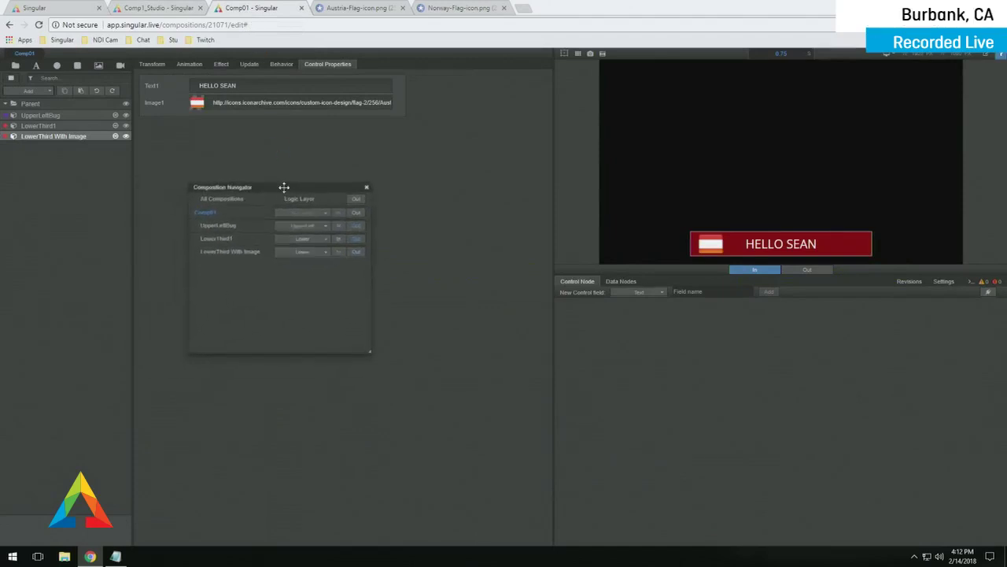
click(356, 214)
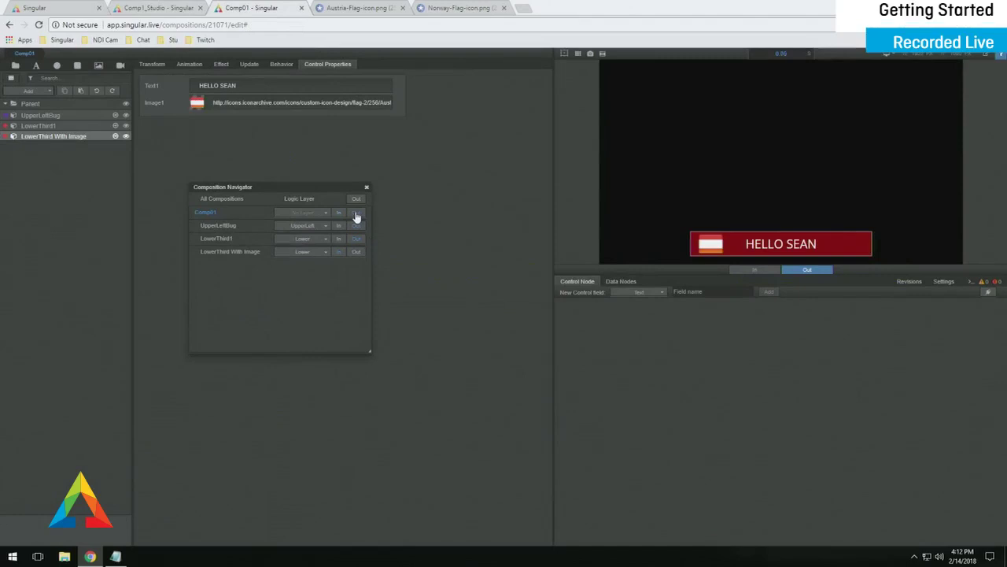
click(356, 200)
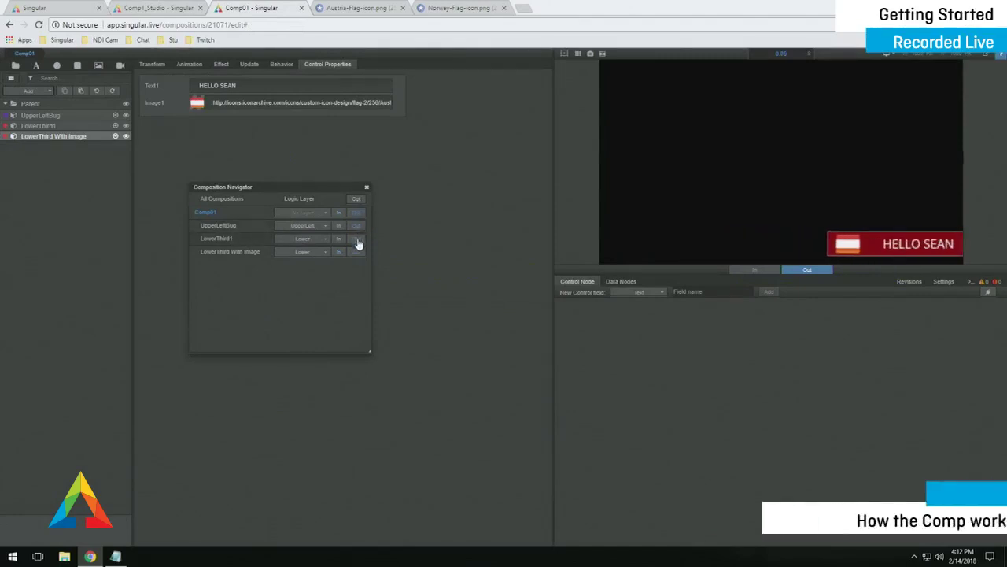
click(366, 187)
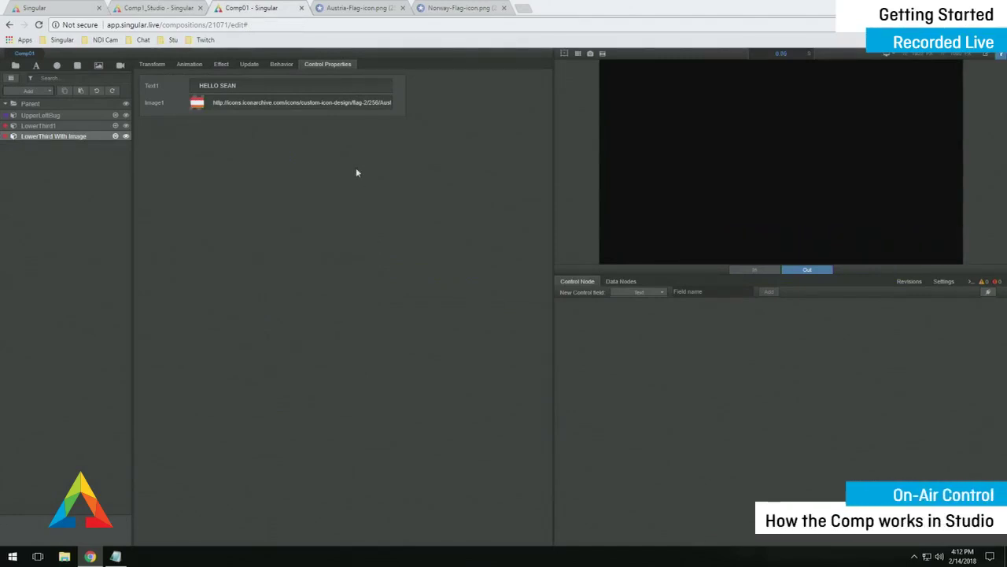
click(182, 9)
click(109, 77)
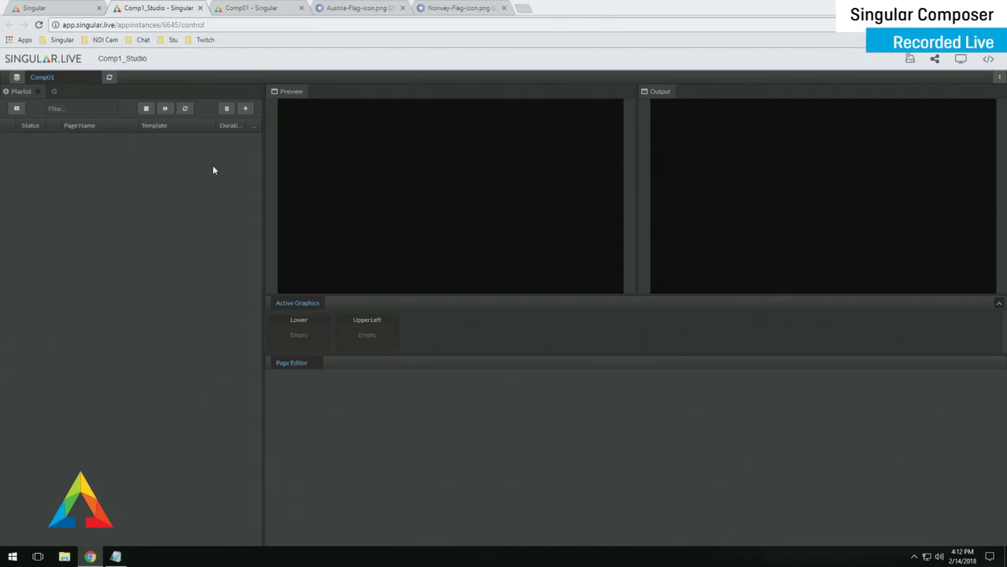
Add playlist pages for the LowerThird With Image, LowerThird1 and UpperLeftBug templates
click(245, 111)
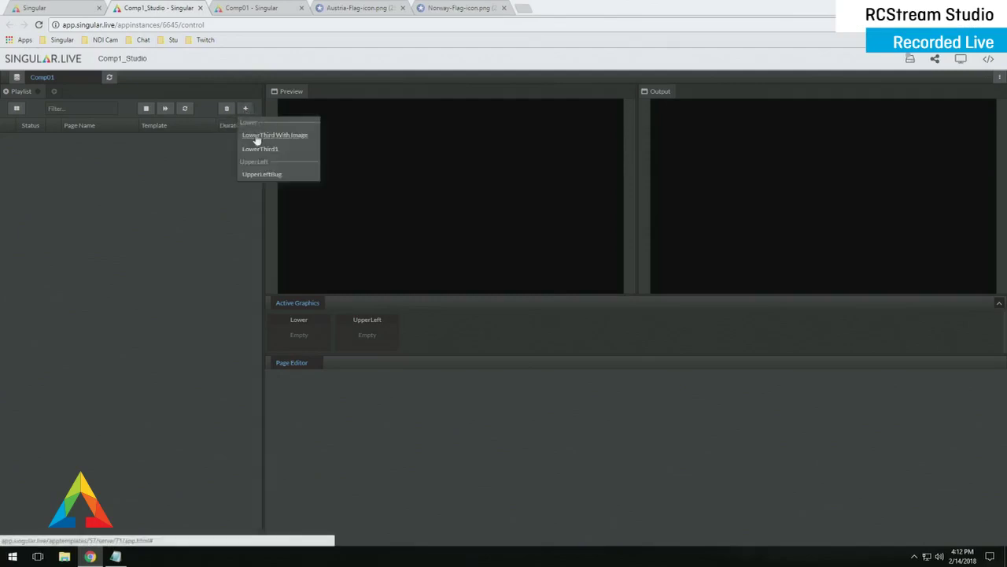
click(269, 137)
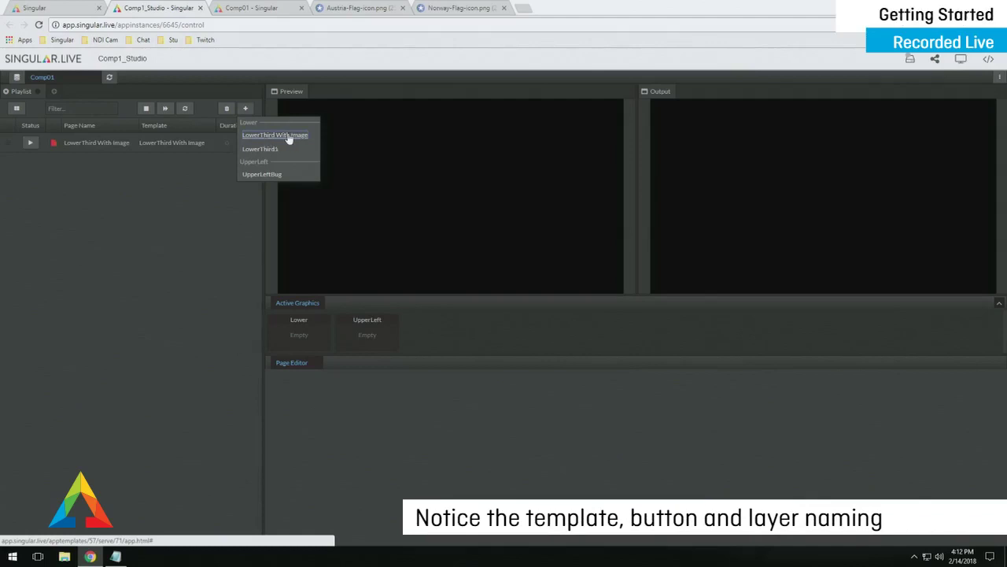
click(271, 149)
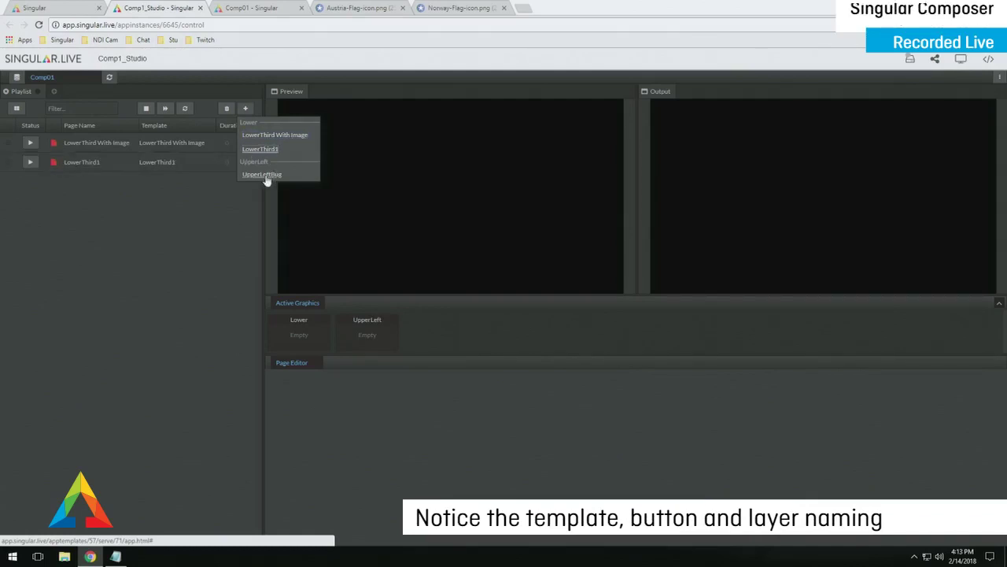
click(265, 175)
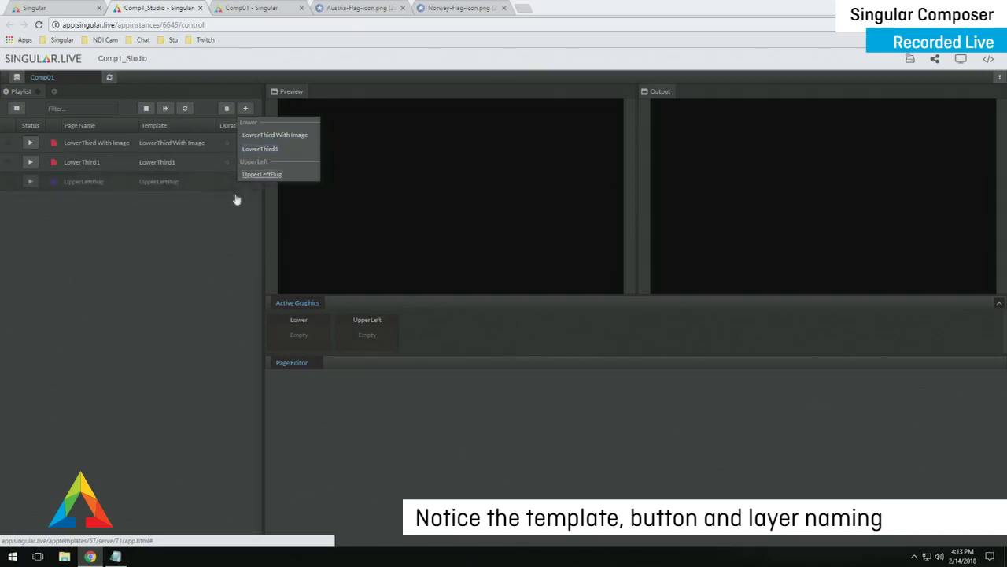
Preview the three playlist pages one after another and examine their editable fields in the Page Editor
click(96, 149)
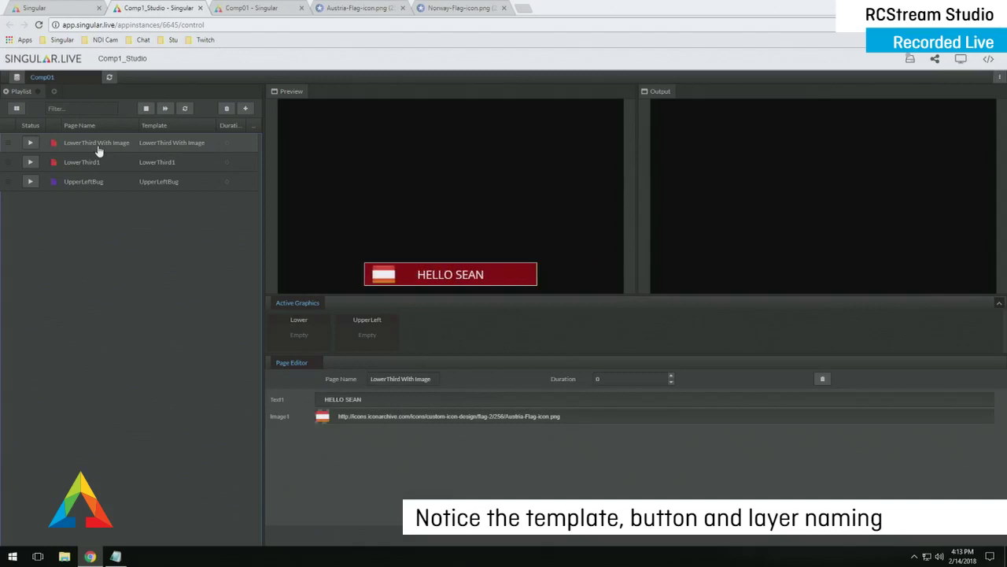
click(178, 163)
click(185, 186)
double_click(351, 403)
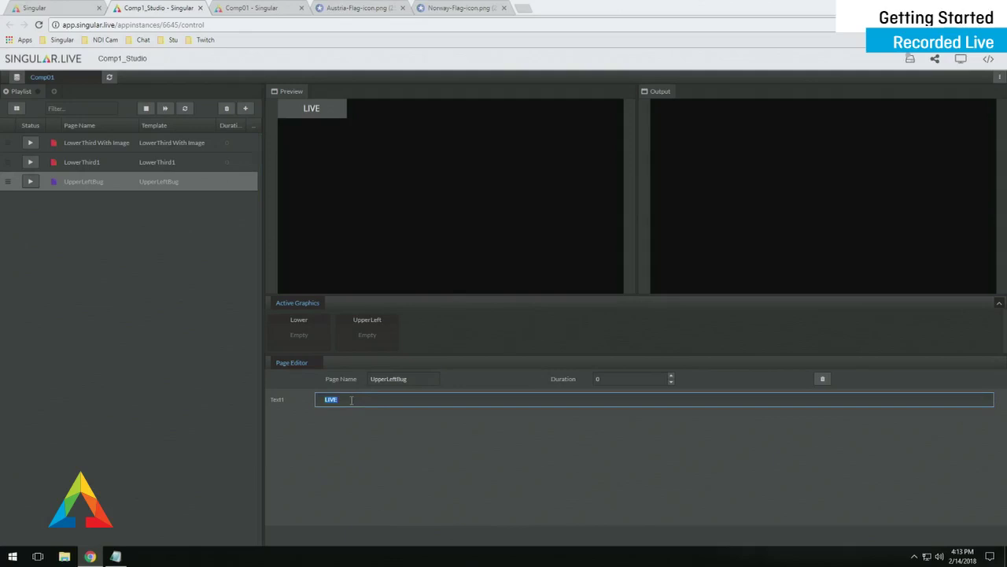
click(183, 170)
click(182, 165)
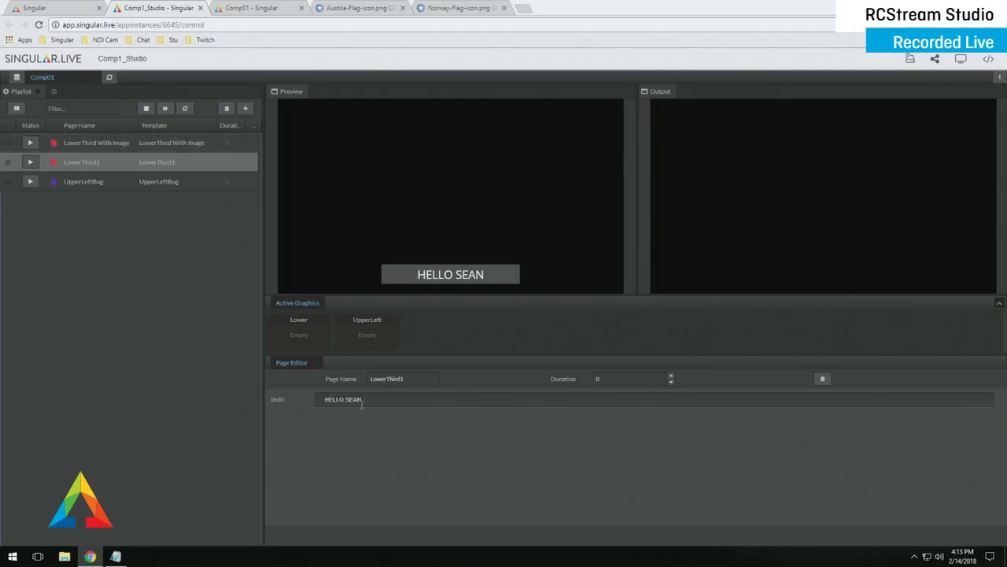
click(181, 148)
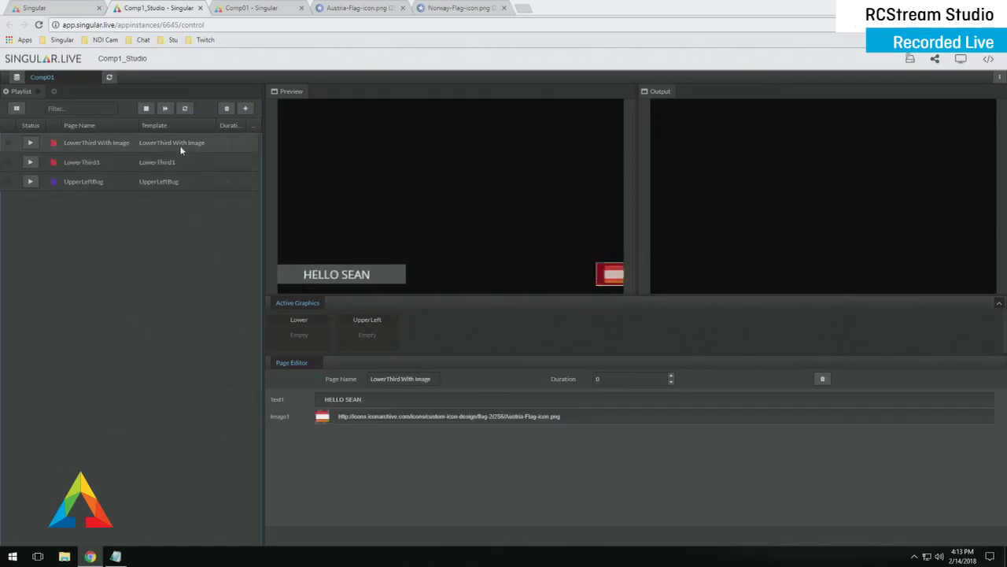
click(106, 163)
click(117, 186)
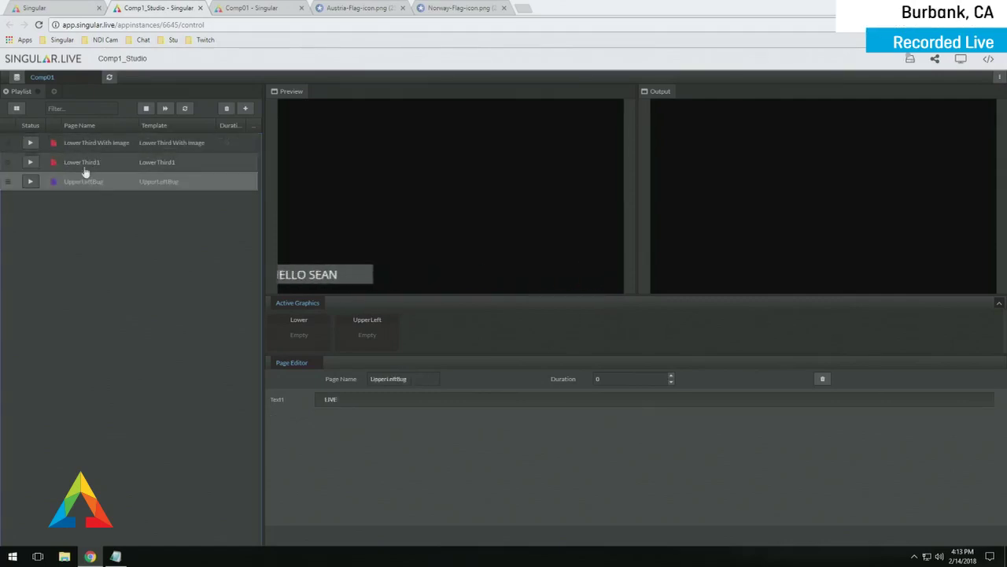
Take UpperLeftBug on air and alternate the two lower thirds on the output, ending with LowerThird With Image
click(30, 143)
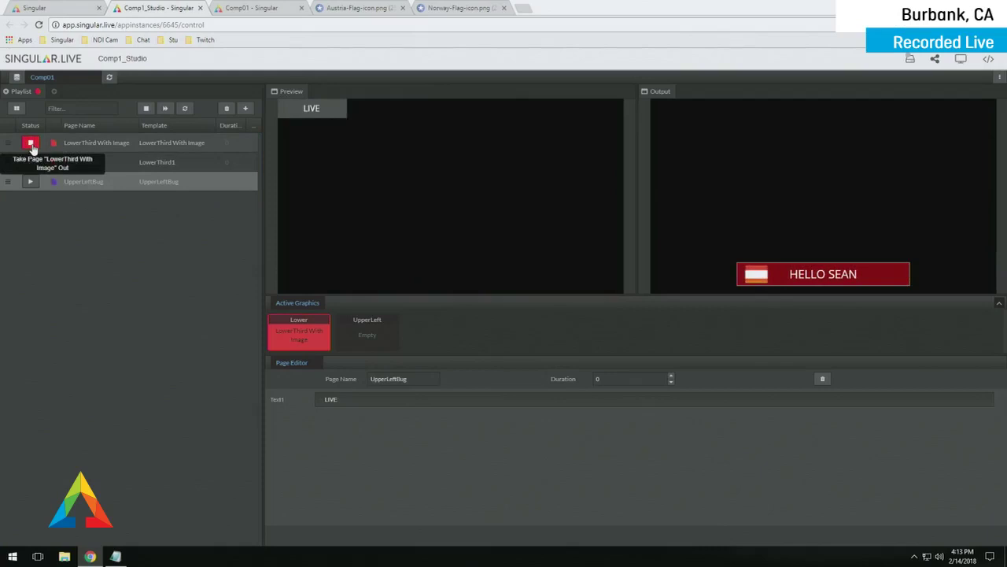
click(30, 162)
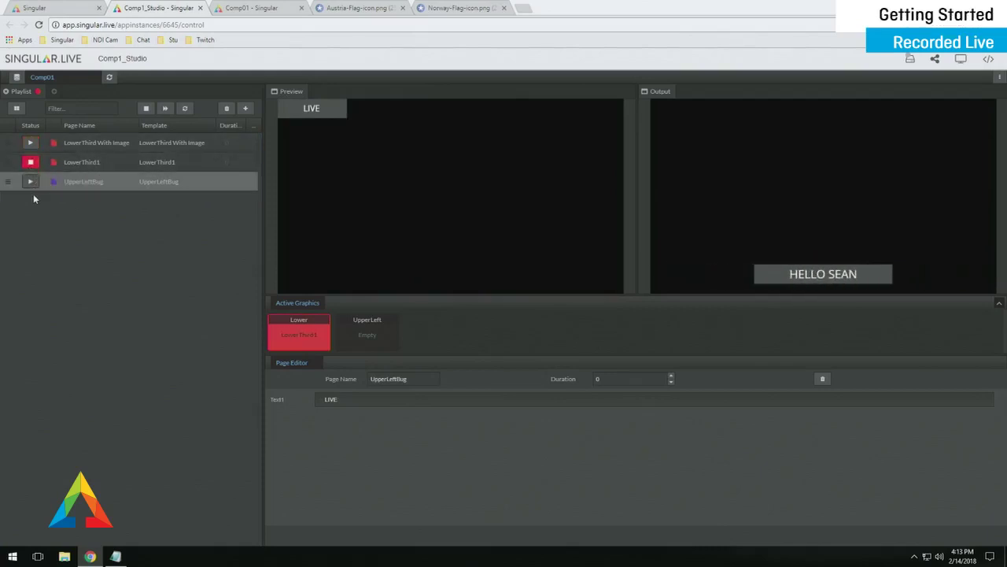
click(30, 182)
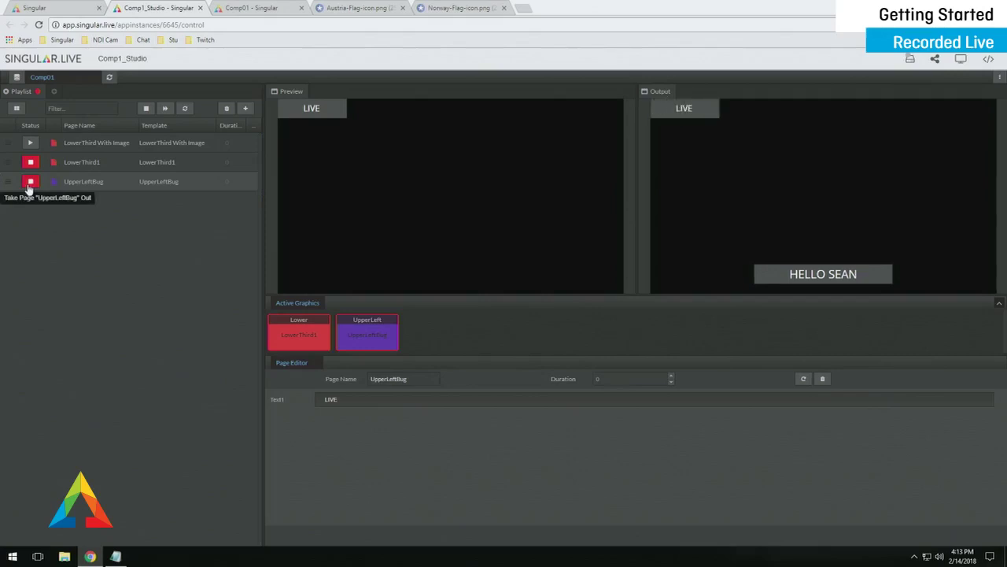
click(30, 143)
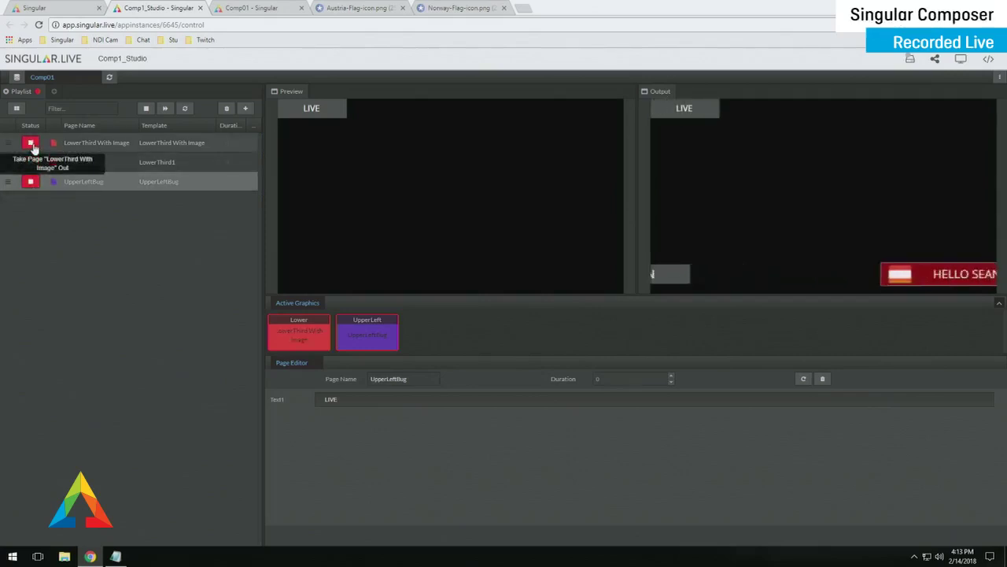
click(33, 162)
click(30, 142)
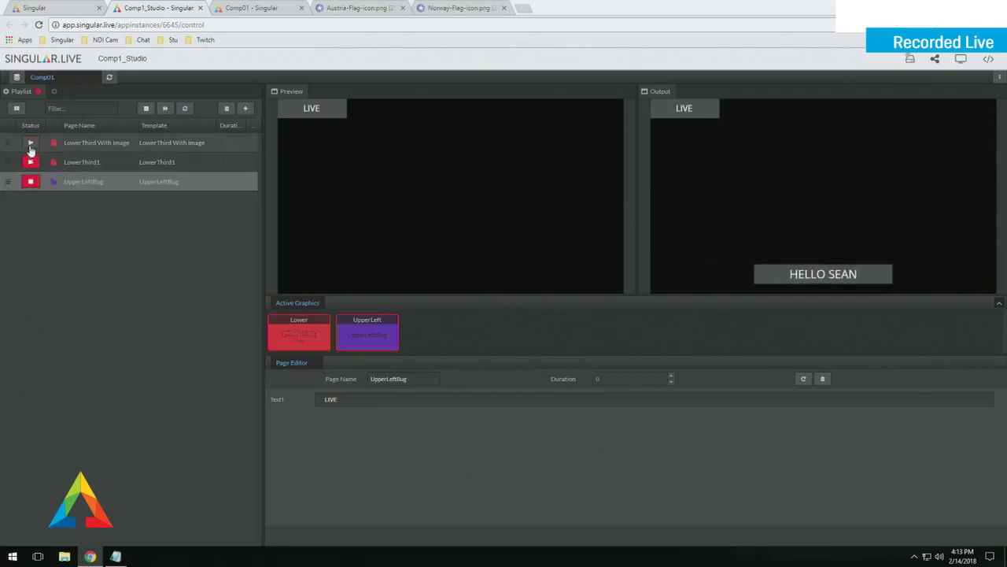
Select the LowerThird With Image page, copy the Norway flag's image address, and return to Comp1_Studio
click(77, 148)
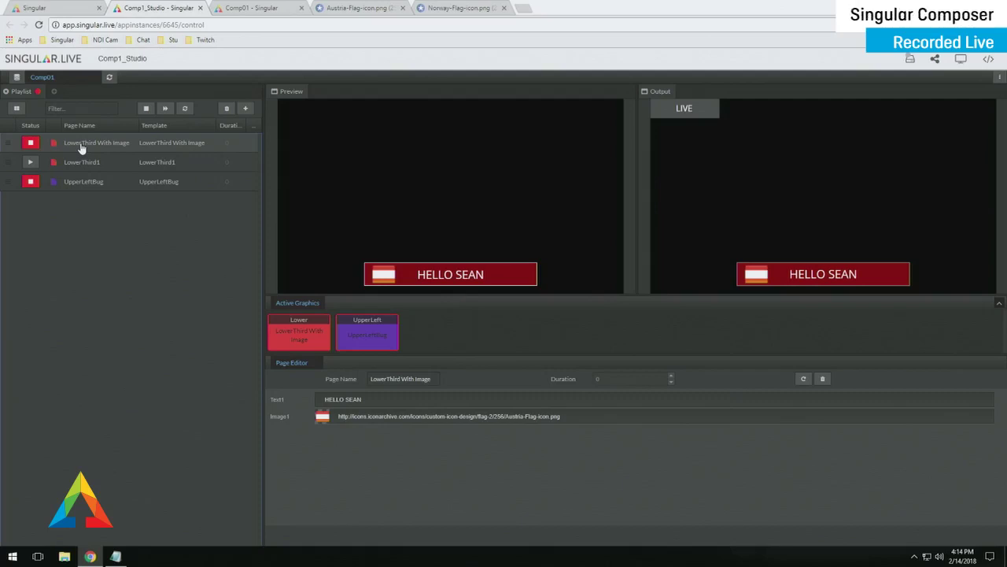
click(126, 148)
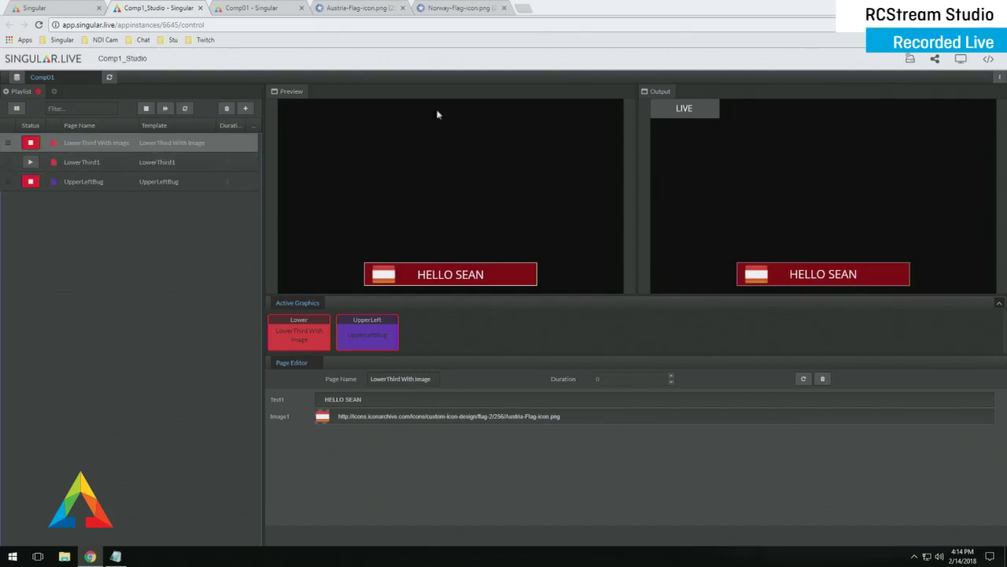
click(446, 13)
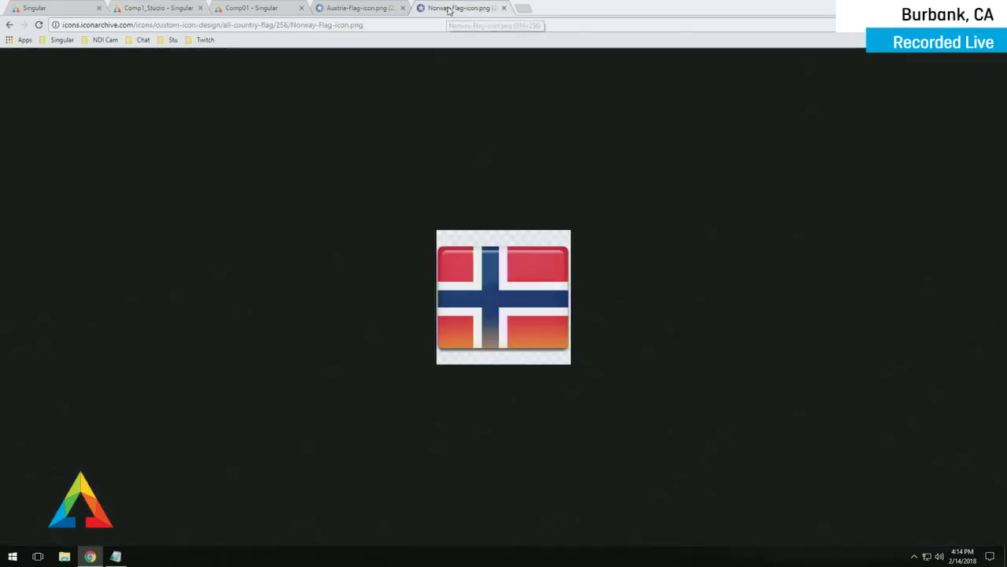
right_click(499, 255)
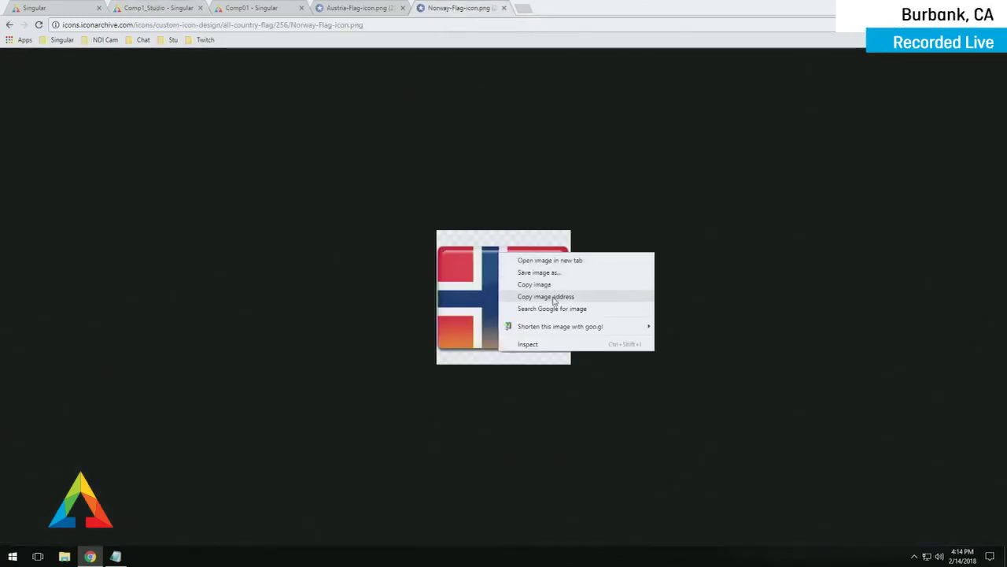
click(555, 297)
click(236, 8)
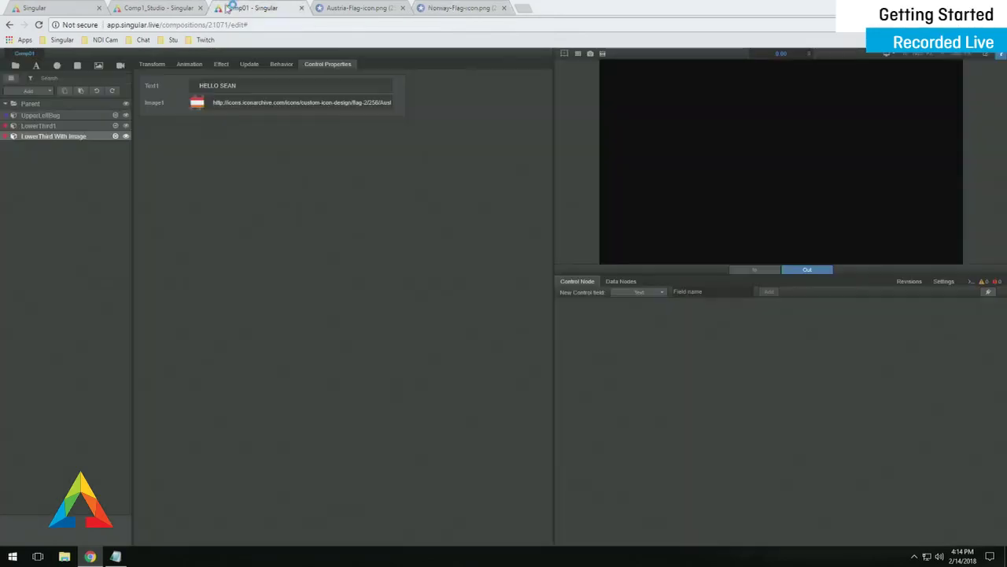
click(177, 8)
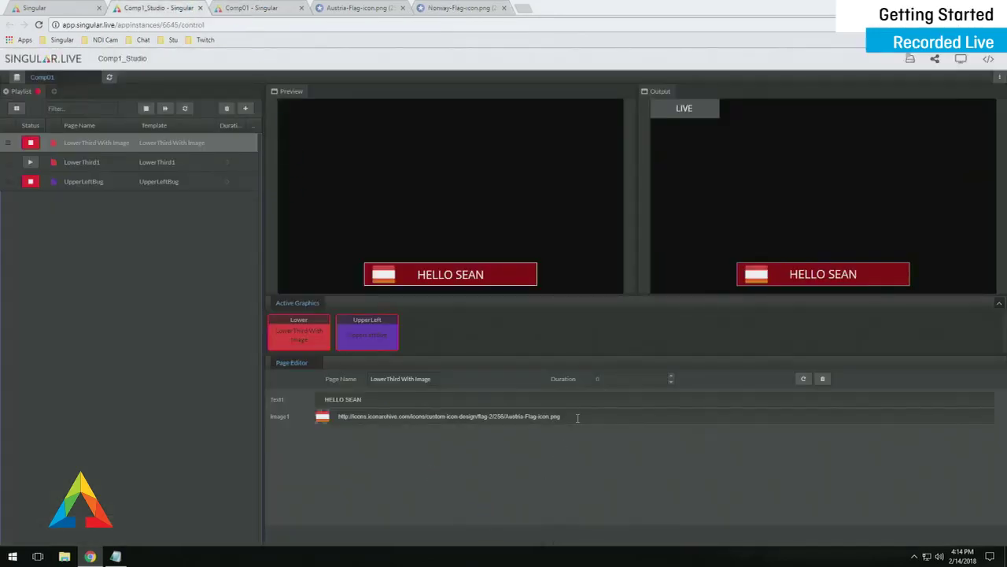
Rename the LowerThird With Image page to Austria in the playlist
right_click(120, 146)
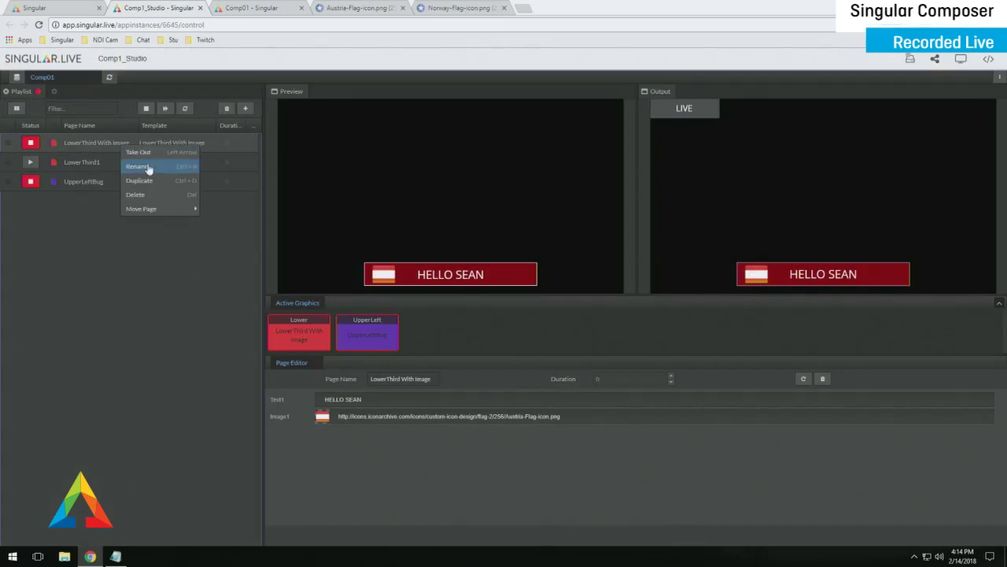
click(137, 166)
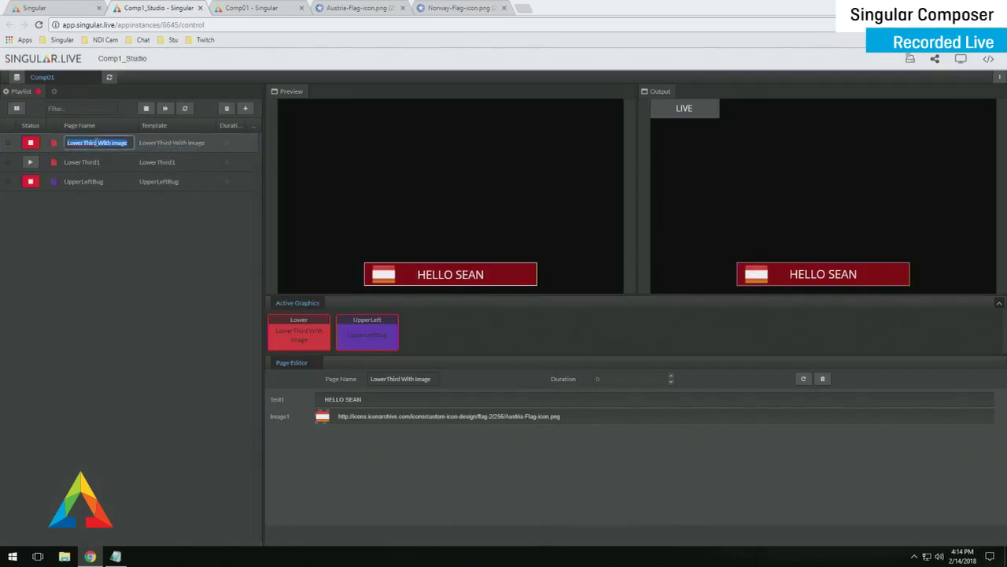
text(AUstr)
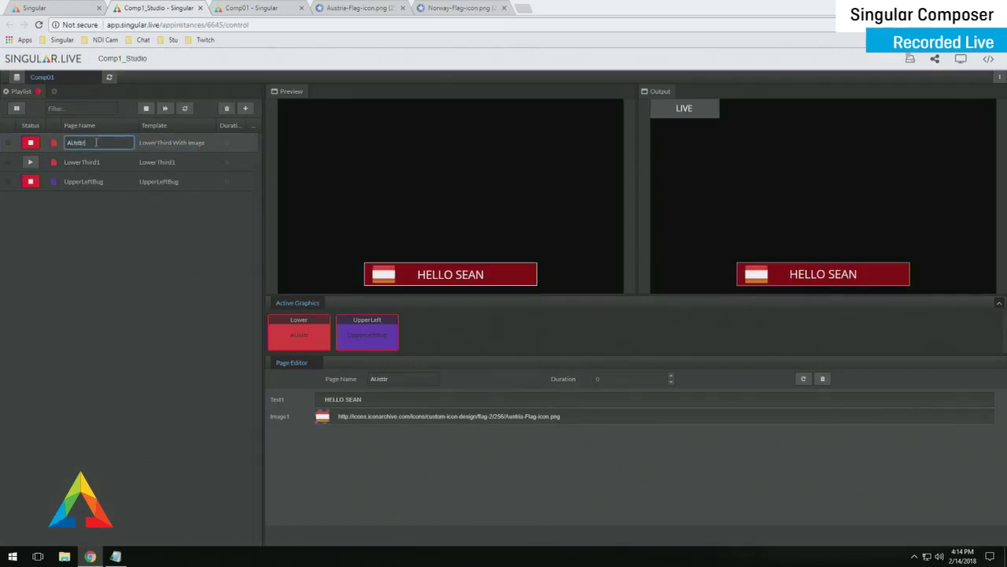
key(BackSpace)
key(BackSpace)
key(BackSpace)
key(BackSpace)
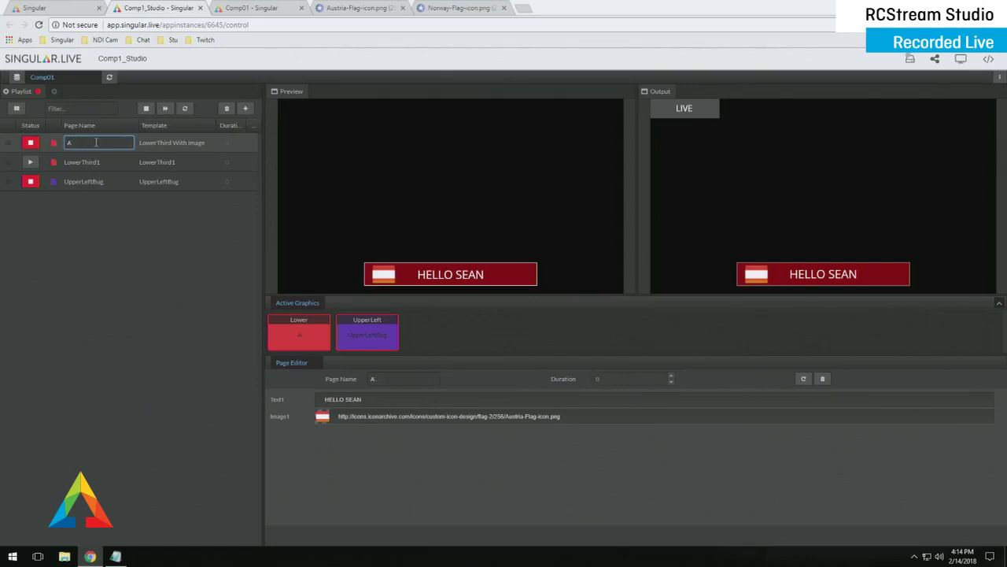
key(Return)
Duplicate the Austria page and rename the copy to Norway
right_click(104, 140)
click(135, 181)
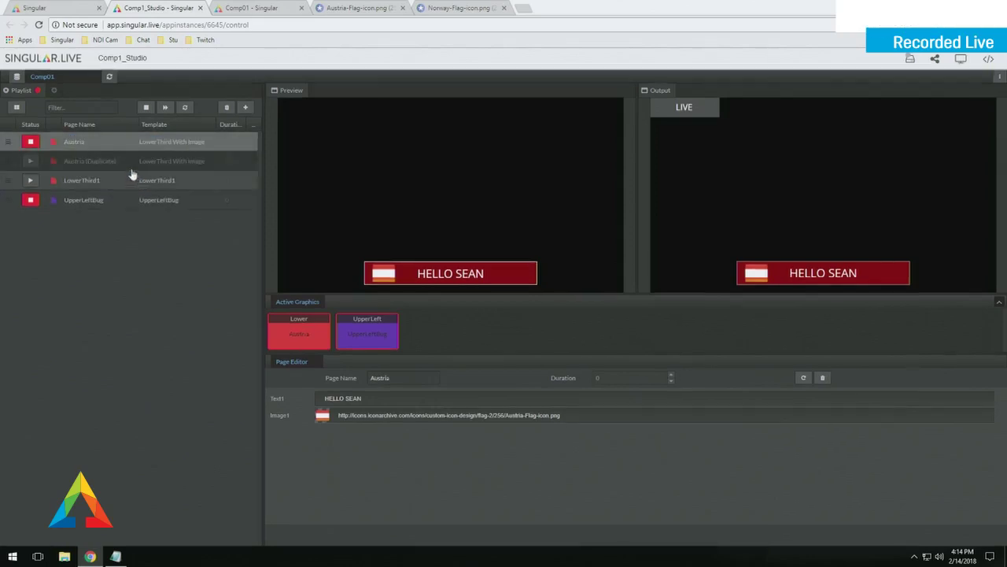
double_click(121, 161)
text(Norway)
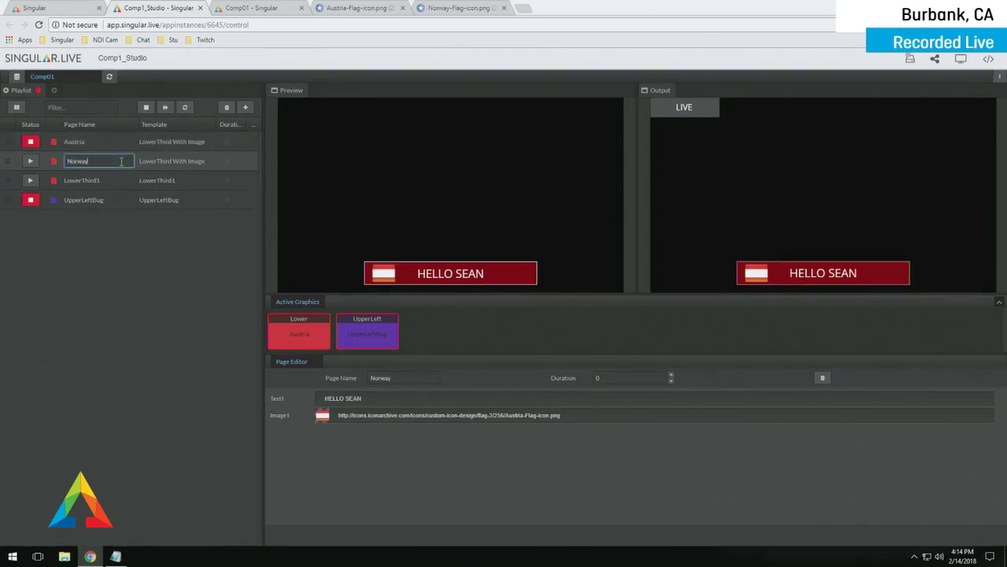
key(Return)
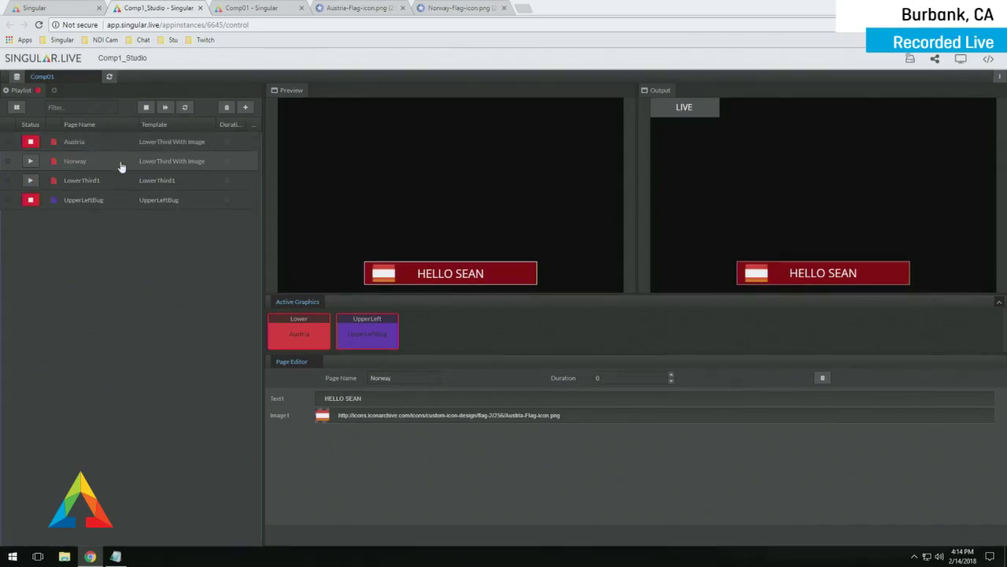
Replace the Norway page's Image1 address with the copied Norway-Flag-icon.png address and take the page on air
click(568, 414)
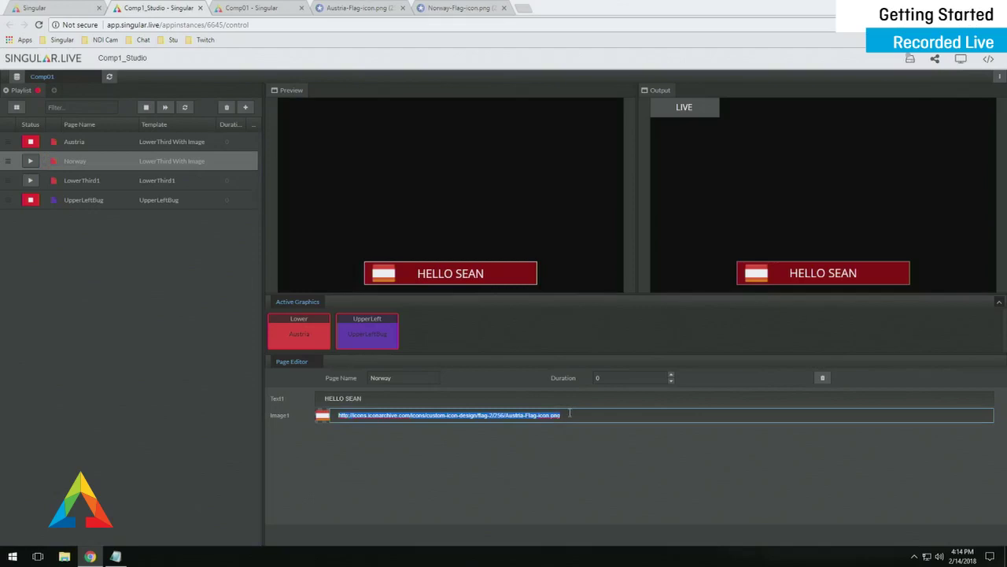
key(ctrl+v)
click(33, 163)
Alternate the Austria and Norway pages on the output, ending with Norway
click(35, 143)
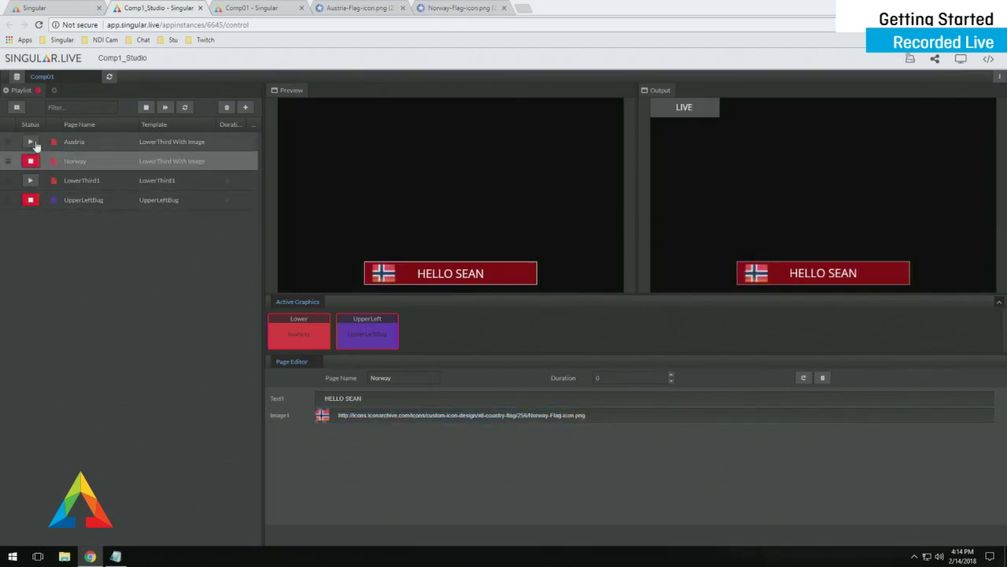
click(30, 161)
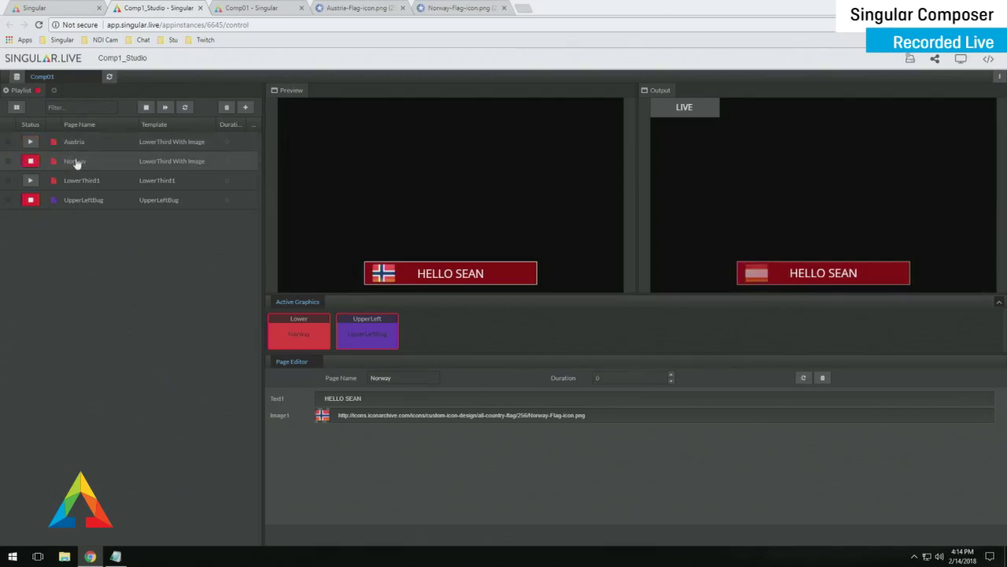
click(35, 143)
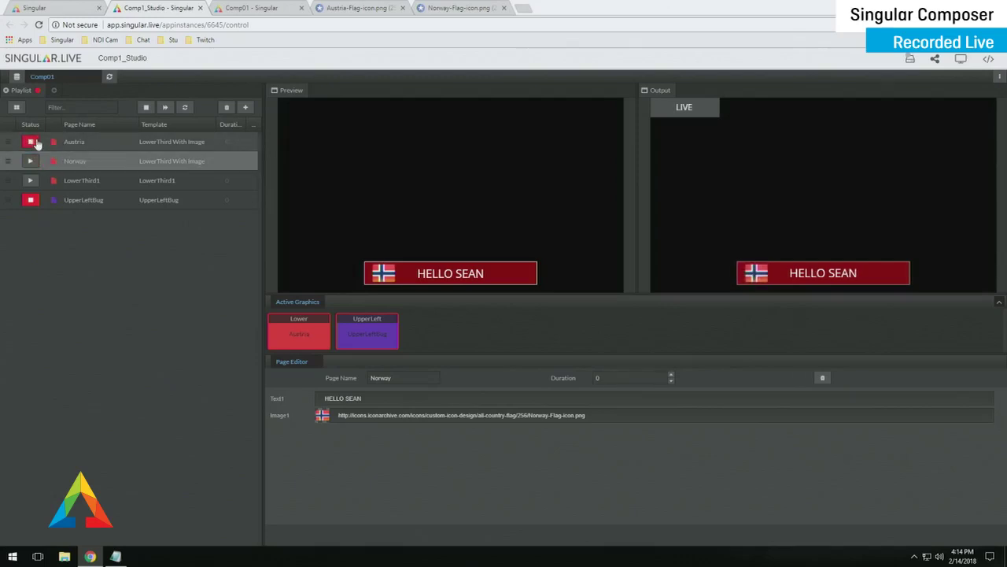
click(35, 168)
click(30, 142)
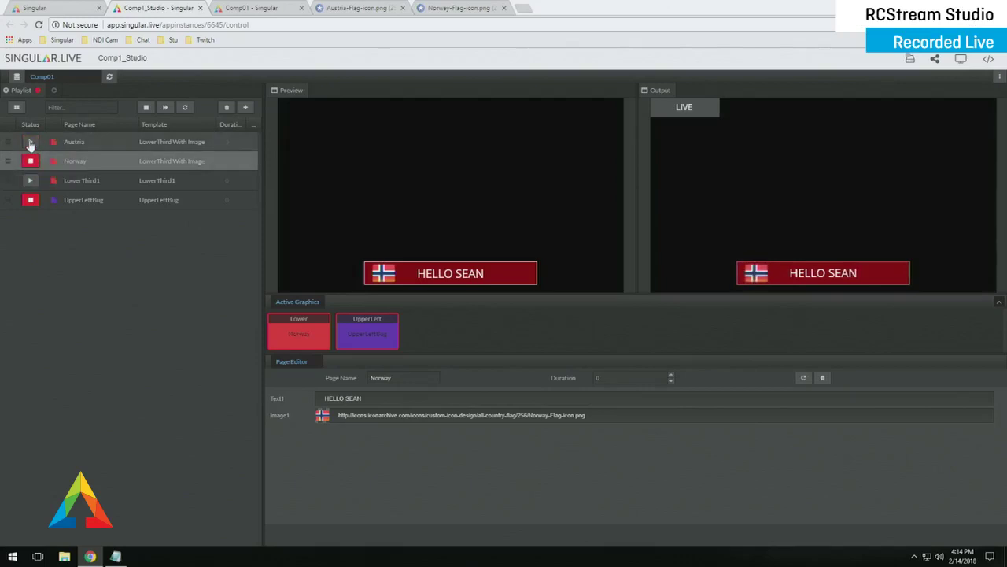
click(31, 161)
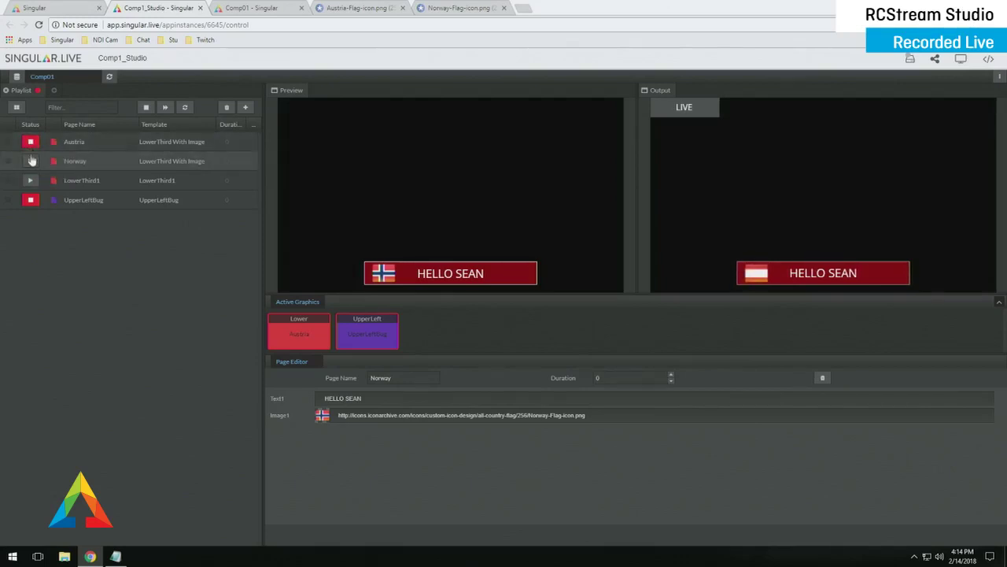
Replace the name after HELLO in the Norway page's Text1 with a different first name
click(85, 167)
click(353, 397)
click(351, 399)
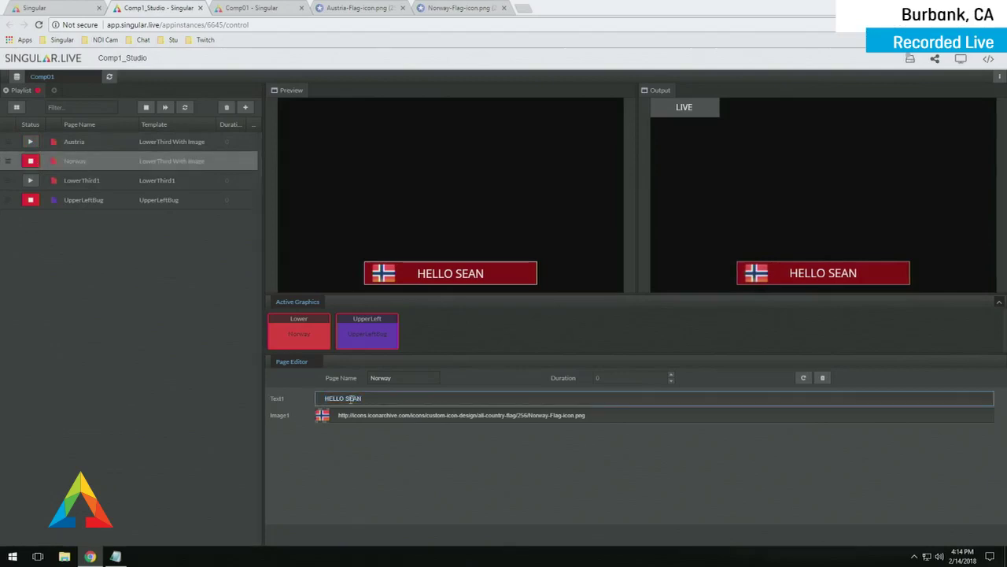
key(BackSpace)
key(BackSpace)
key(BackSpace)
text(TU)
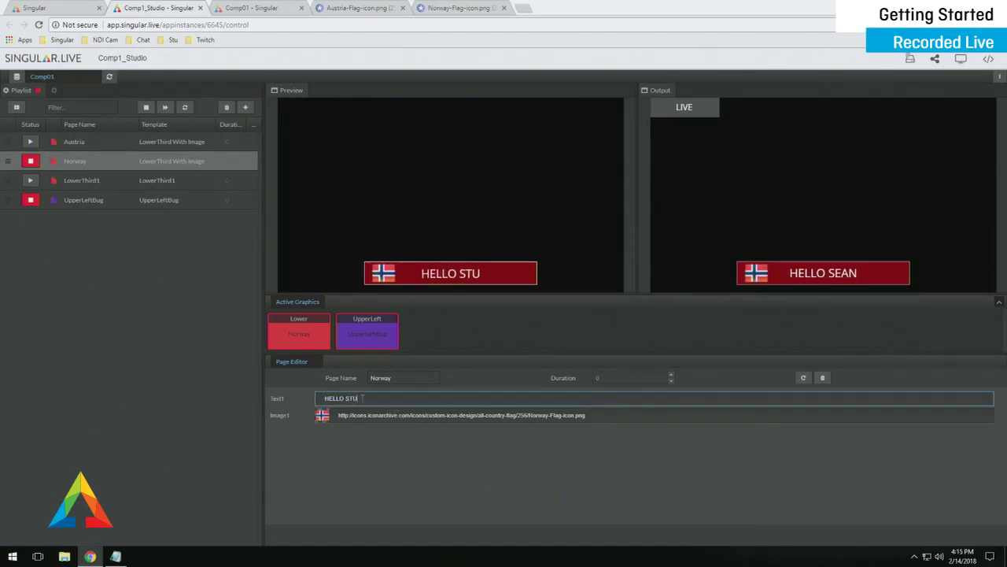
Switch the output back and forth between the Austria page and the edited Norway page, ending with Austria
click(29, 143)
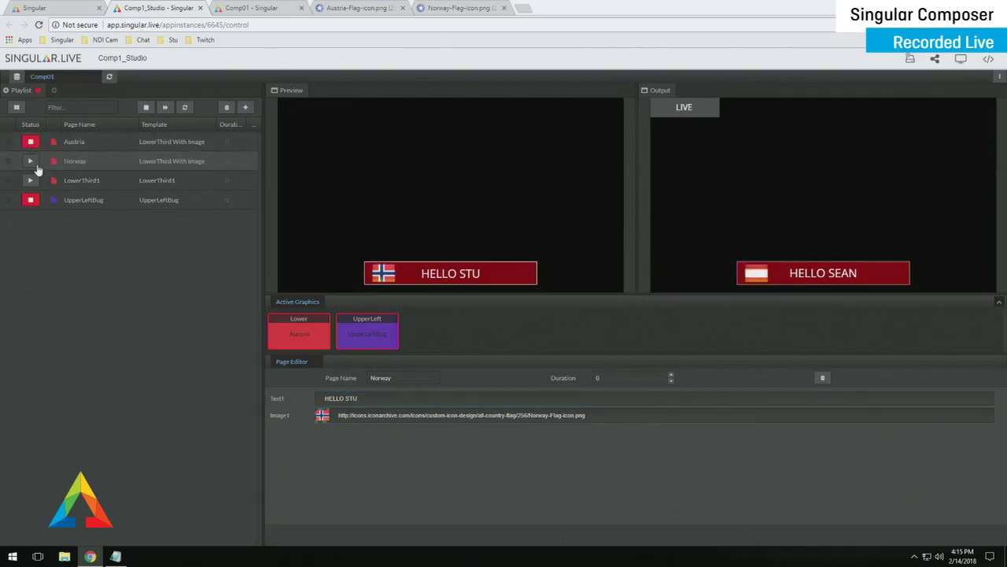
click(29, 162)
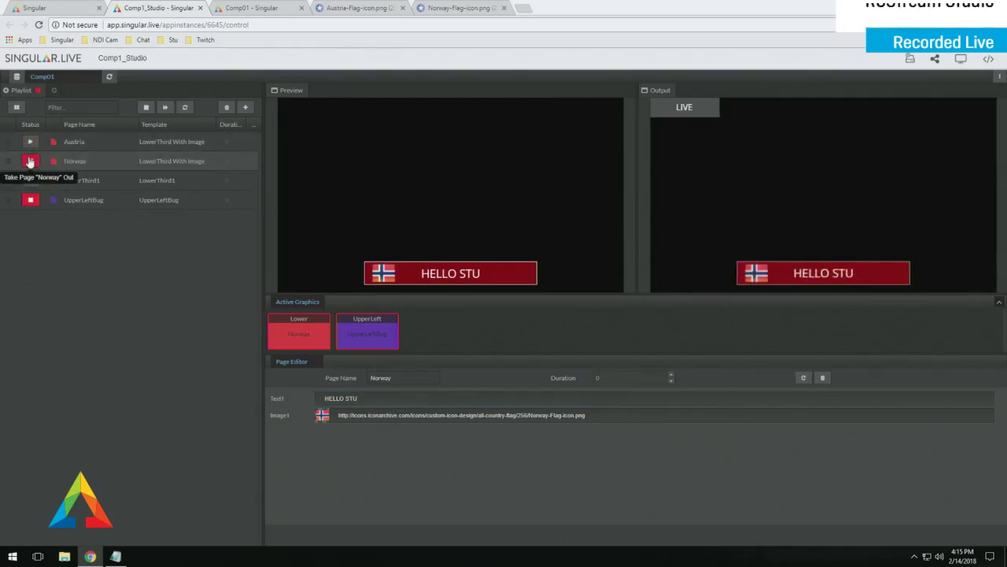
click(30, 142)
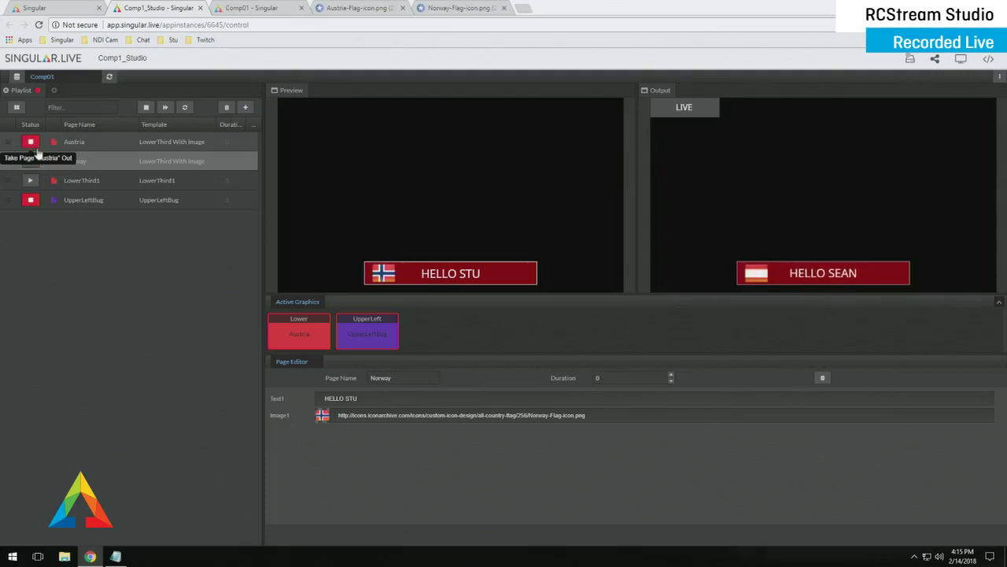
click(30, 143)
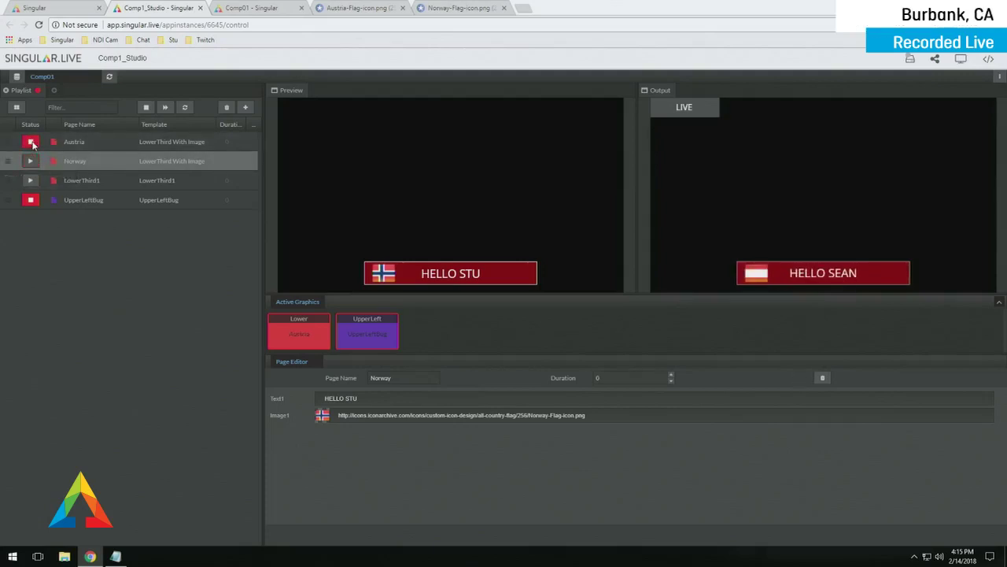
click(31, 162)
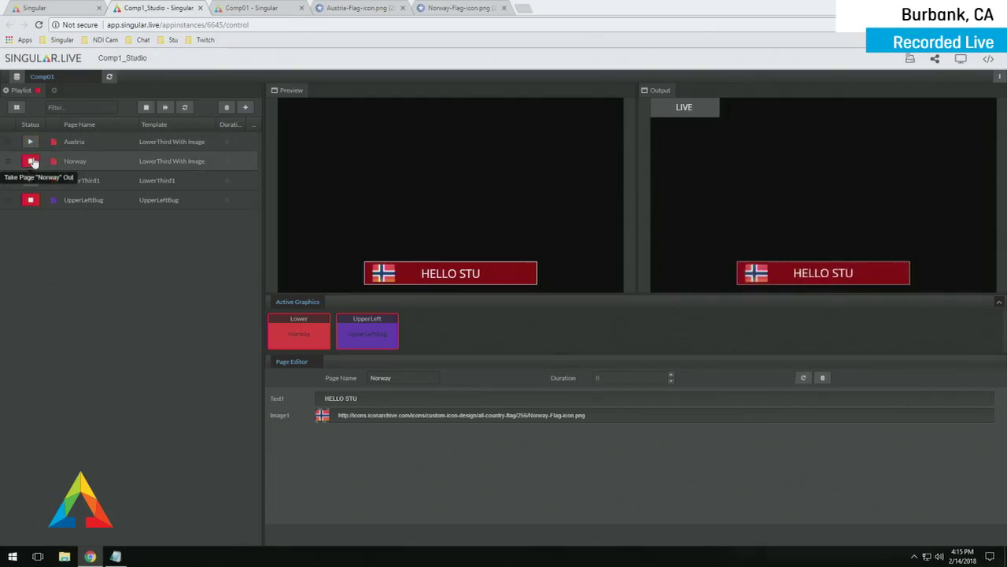
click(32, 142)
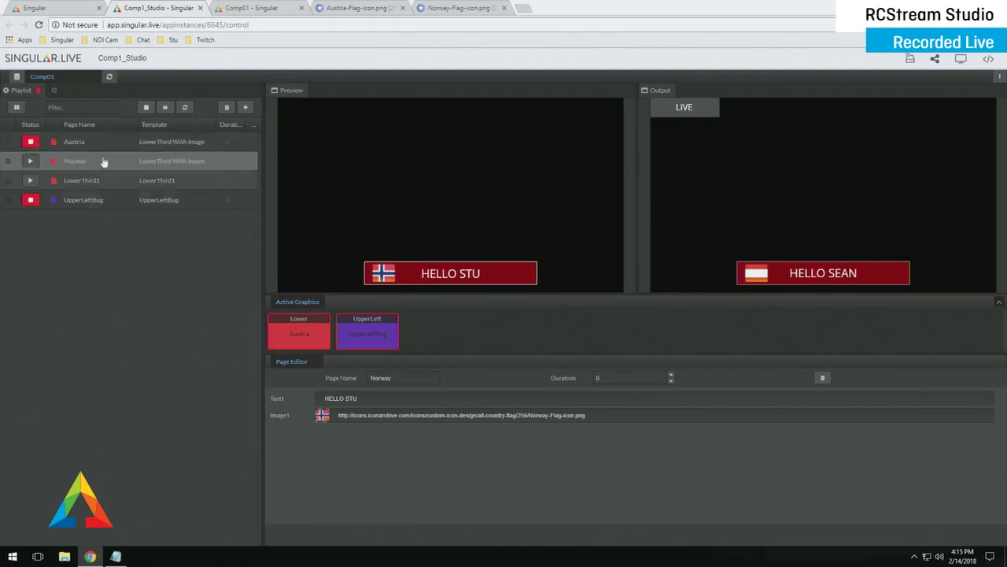
Create a new Spark app named Comp1_Spark in the CompositionBasics folder of the dashboard and open it
click(67, 12)
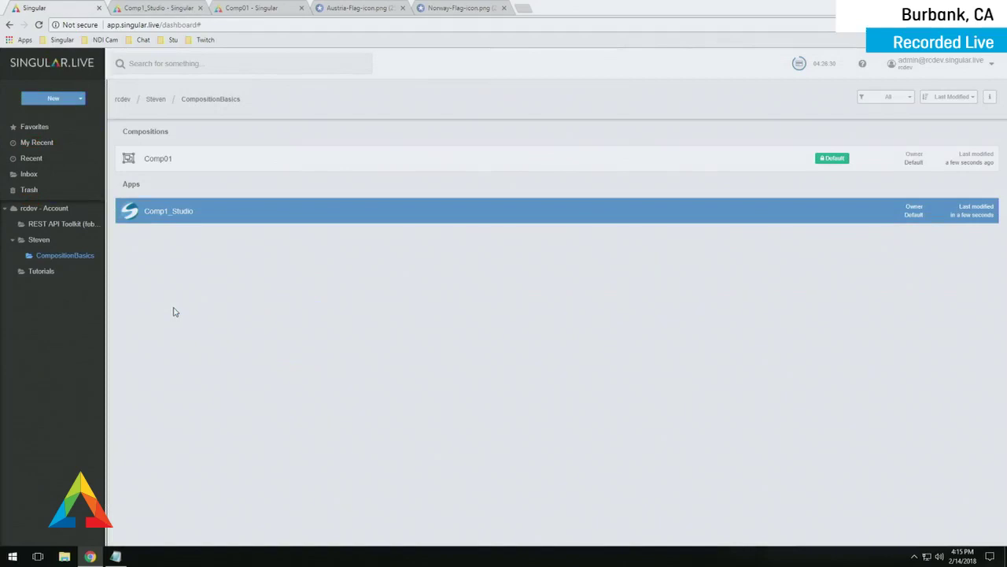
click(53, 99)
click(71, 151)
click(384, 140)
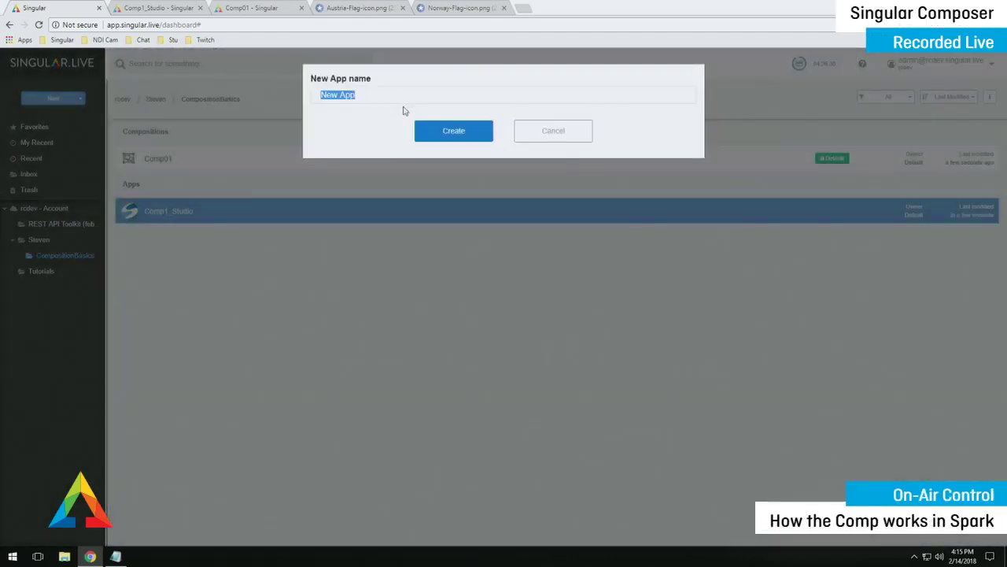
text(Comp1_Spark)
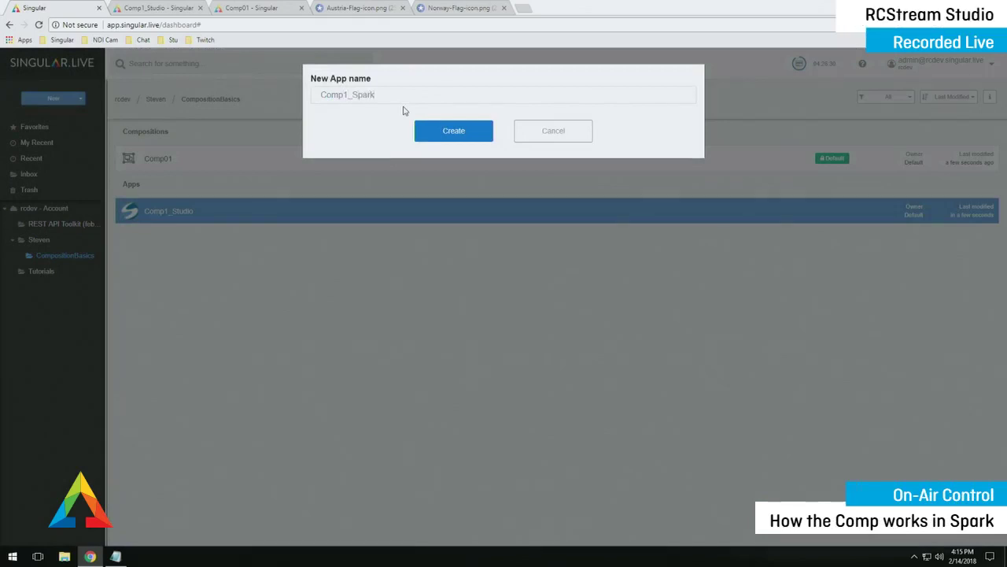
key(Return)
double_click(312, 214)
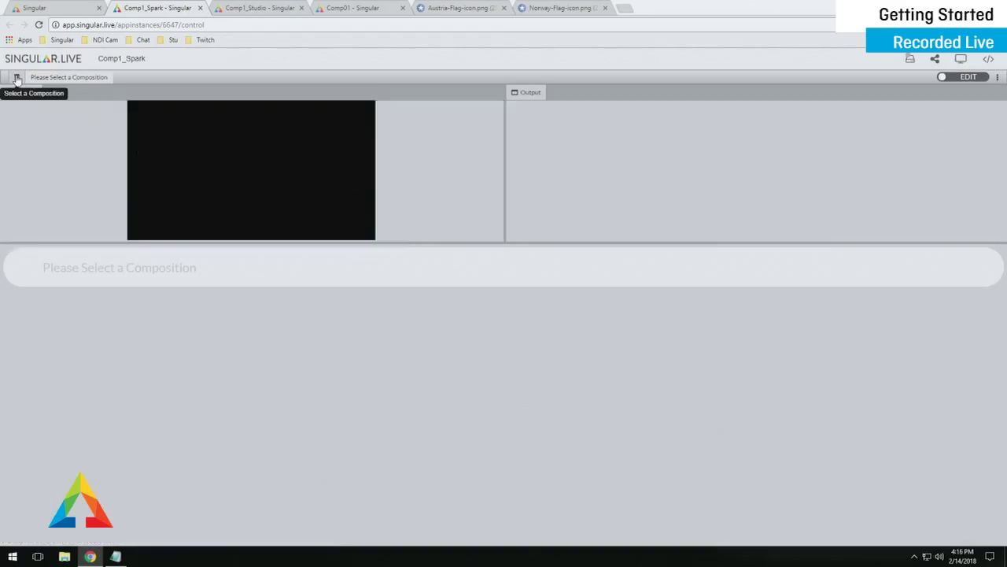
Load the Comp01 composition into Comp1_Spark and add the Lower graphic layer
click(17, 80)
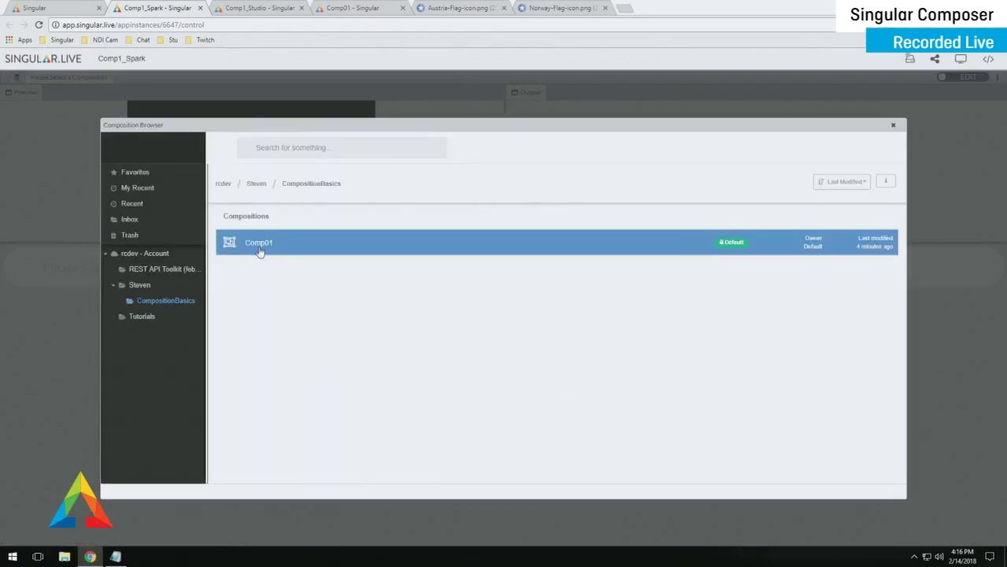
click(259, 244)
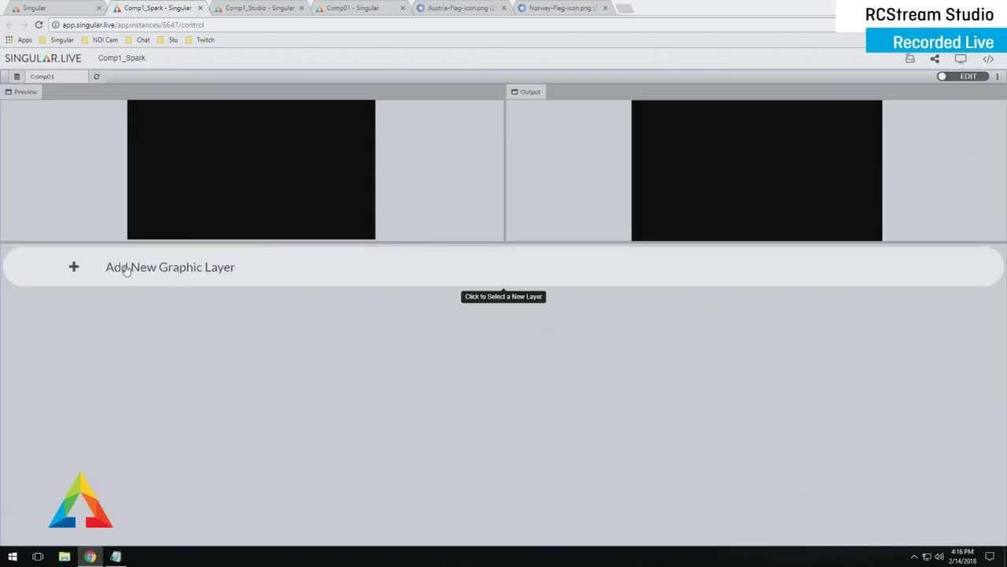
click(74, 272)
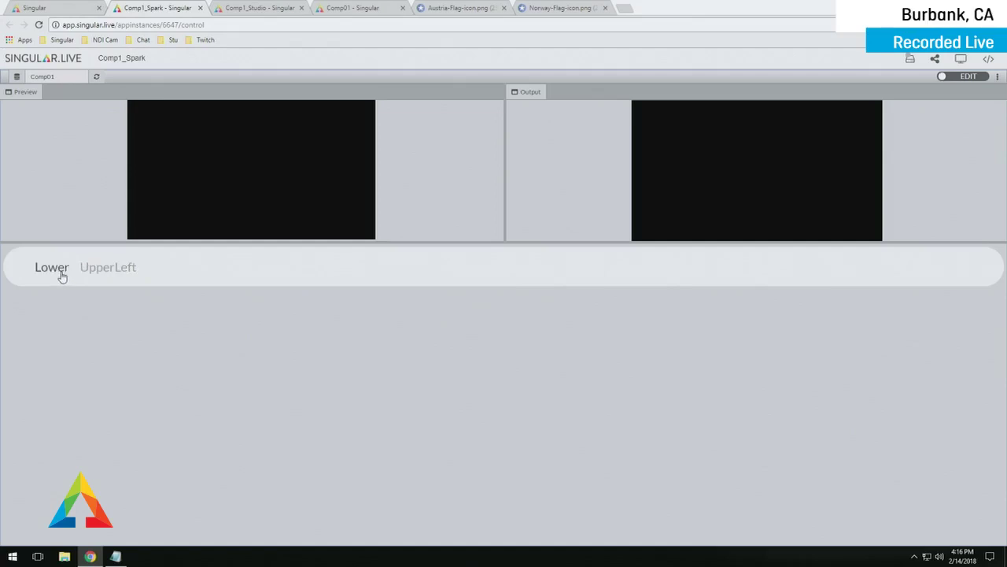
click(52, 267)
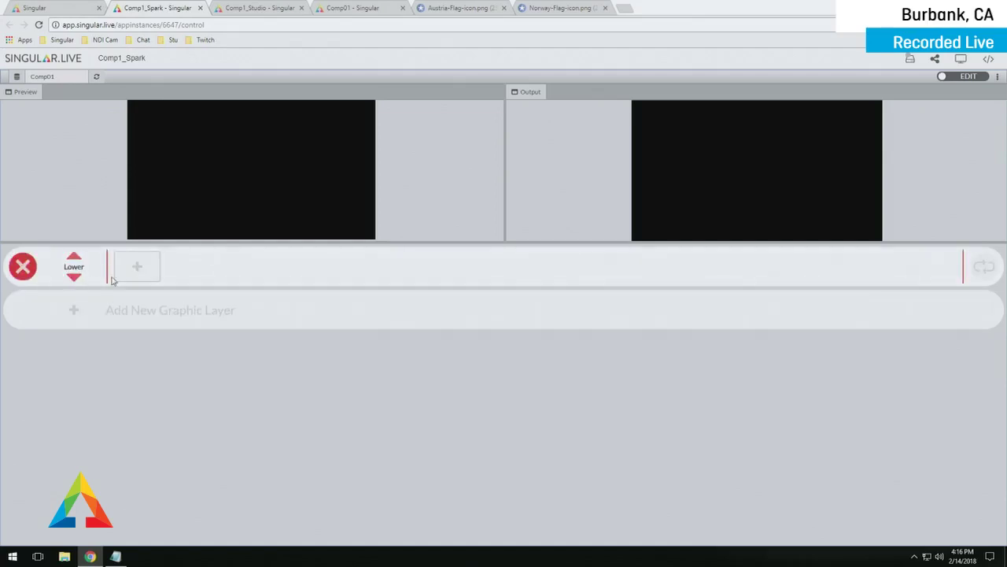
Add the LowerThird With Image and LowerThird1 pages to the Lower layer
click(140, 268)
click(175, 263)
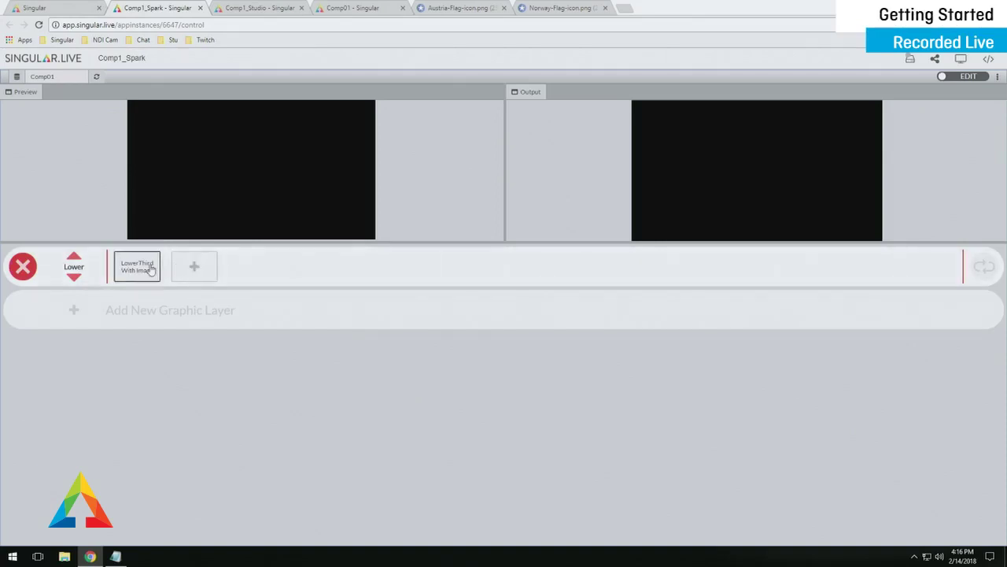
click(193, 266)
click(236, 280)
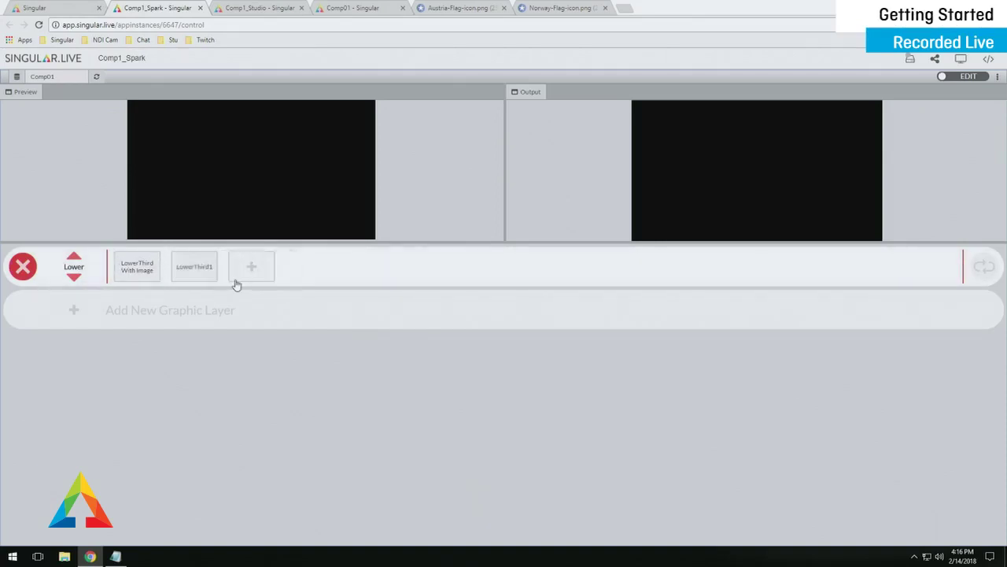
Add the UpperLeft graphic layer and place an UpperLeftBug page in it
click(78, 315)
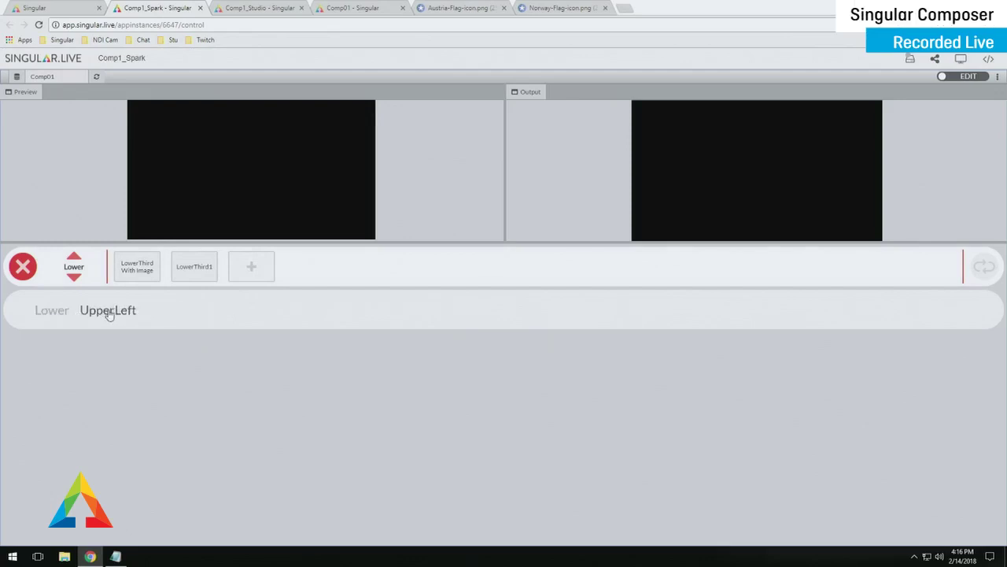
click(108, 311)
click(137, 309)
click(175, 307)
Preview the LowerThird With Image and UpperLeftBug pages, then view the LowerThird With Image page's editable fields and close them unchanged
click(146, 270)
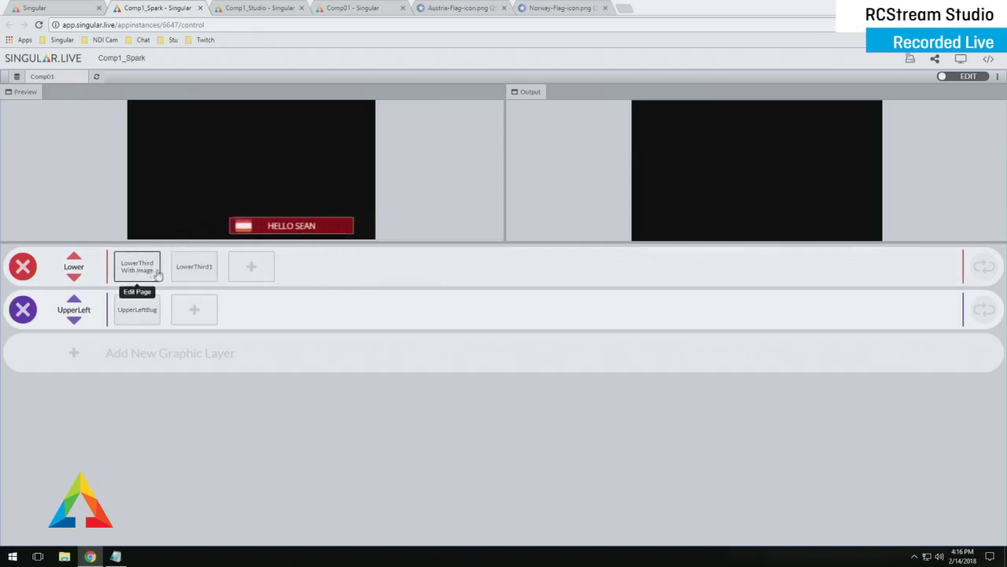
click(140, 308)
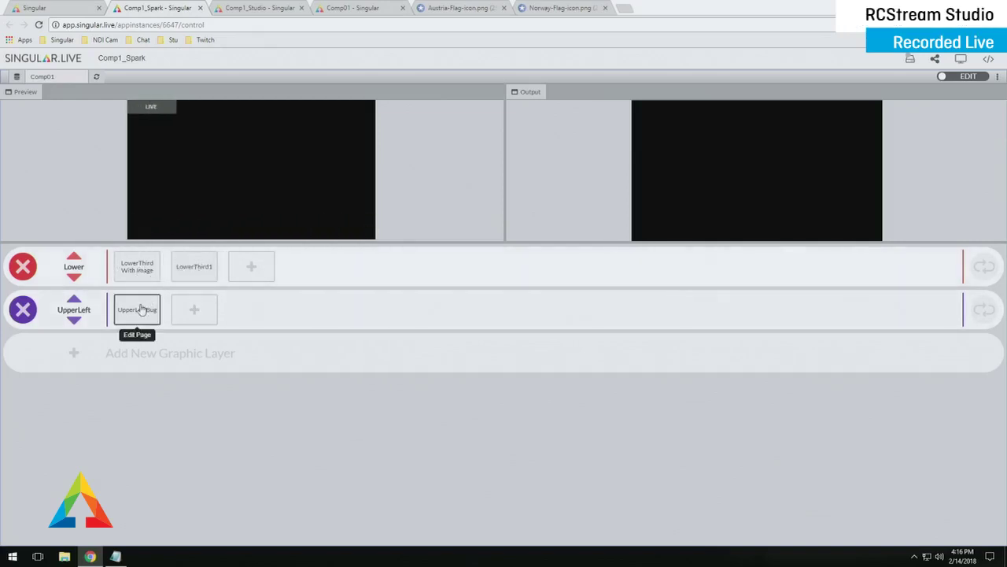
click(145, 271)
click(148, 274)
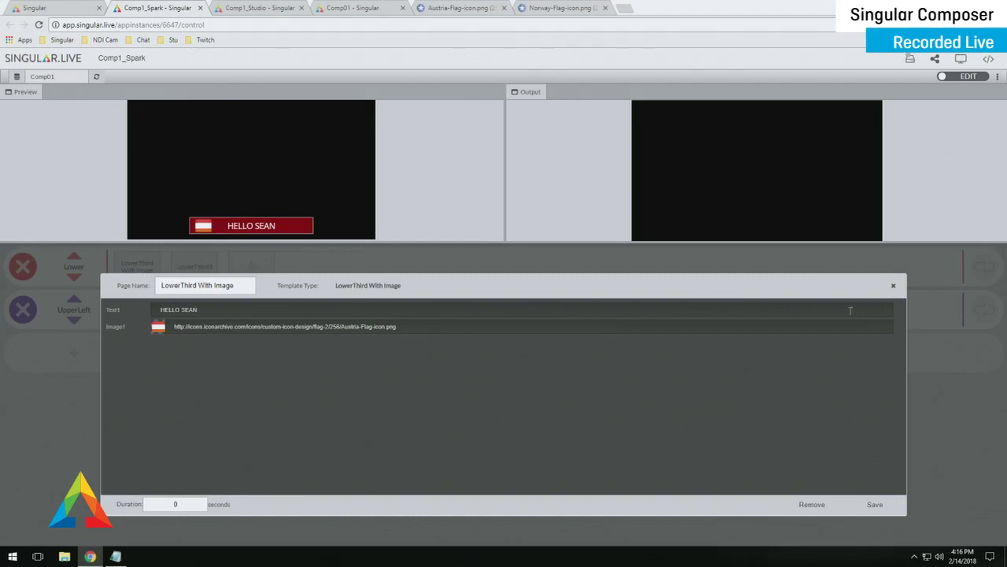
click(894, 288)
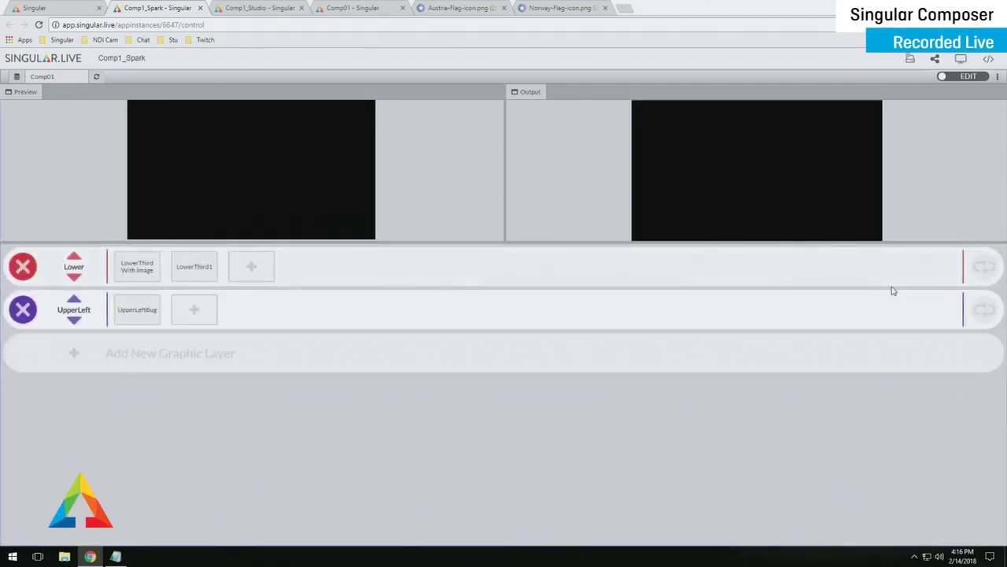
Switch the app to on-air mode and take LowerThird With Image to the output, followed by LowerThird1
click(966, 77)
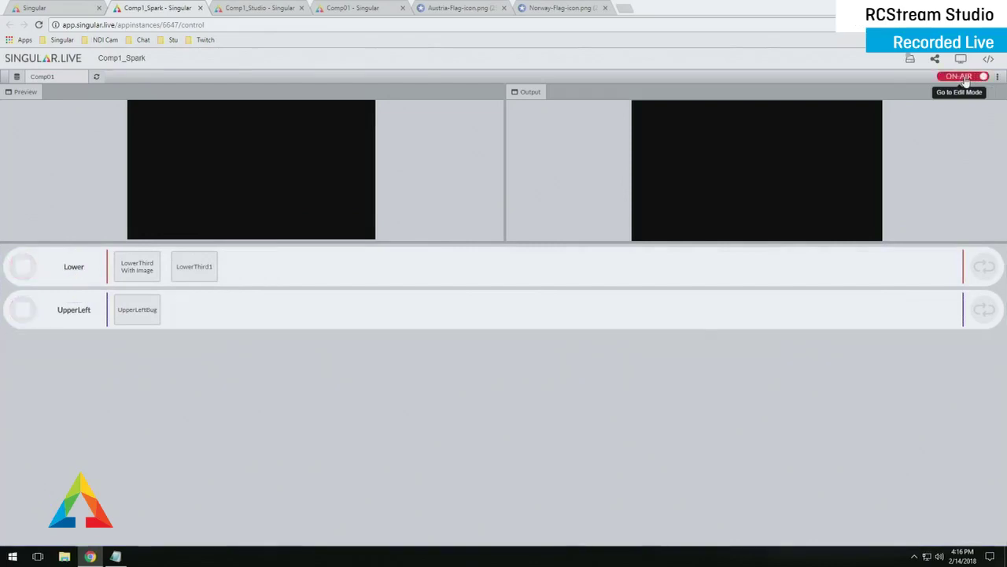
click(139, 271)
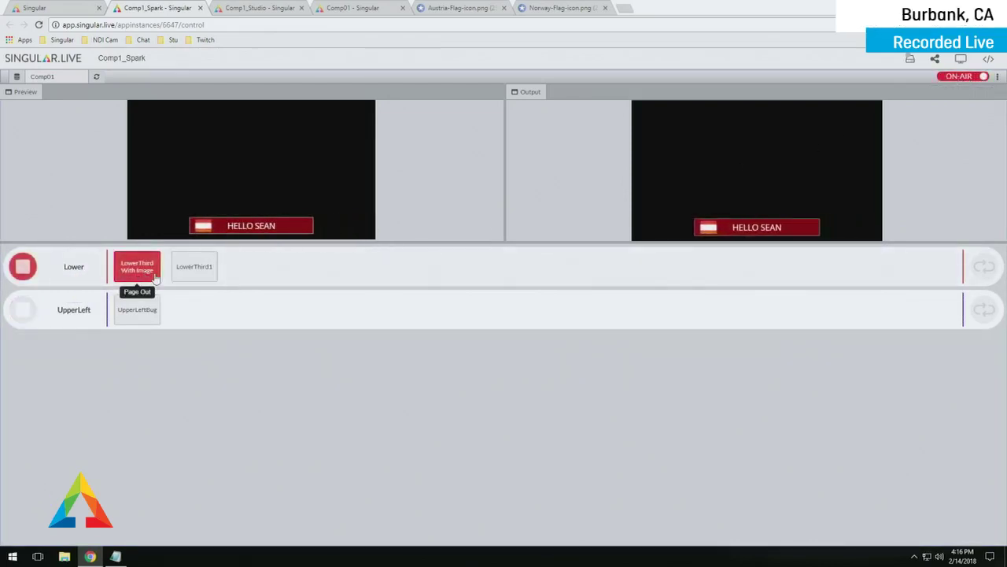
click(198, 272)
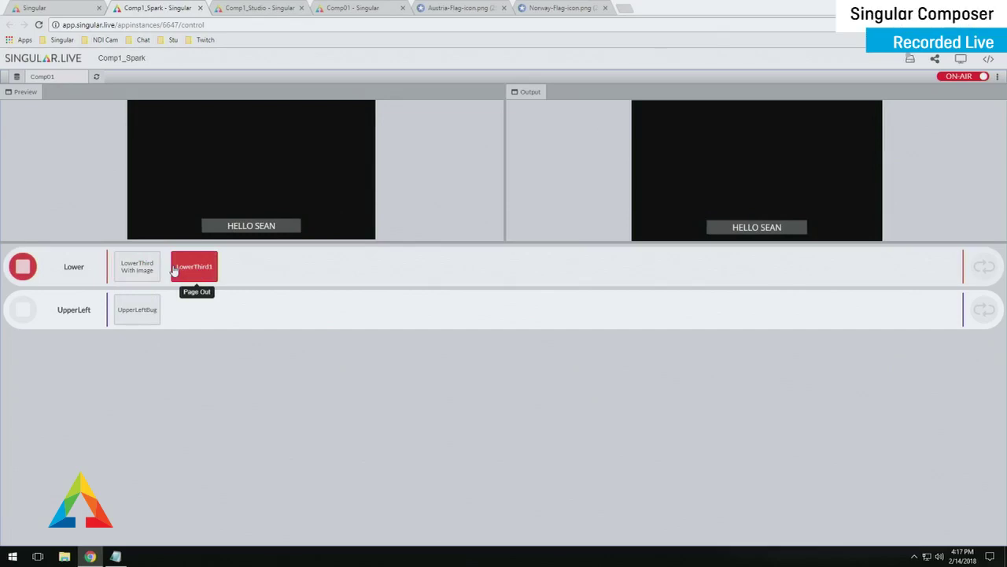
View the on-air LowerThird1 page's edit options, close them without changes, and enlarge the Preview and Output areas
right_click(213, 271)
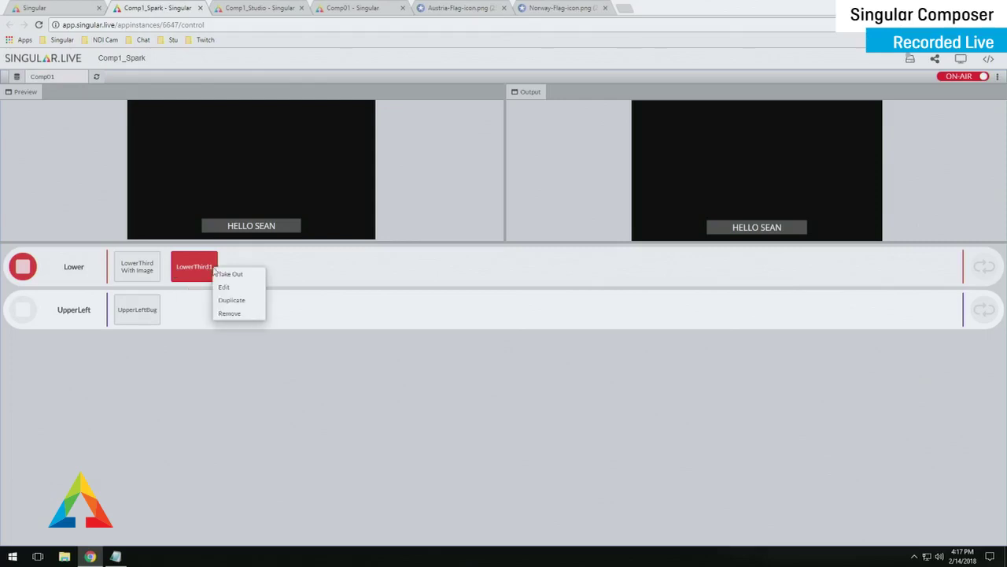
click(234, 288)
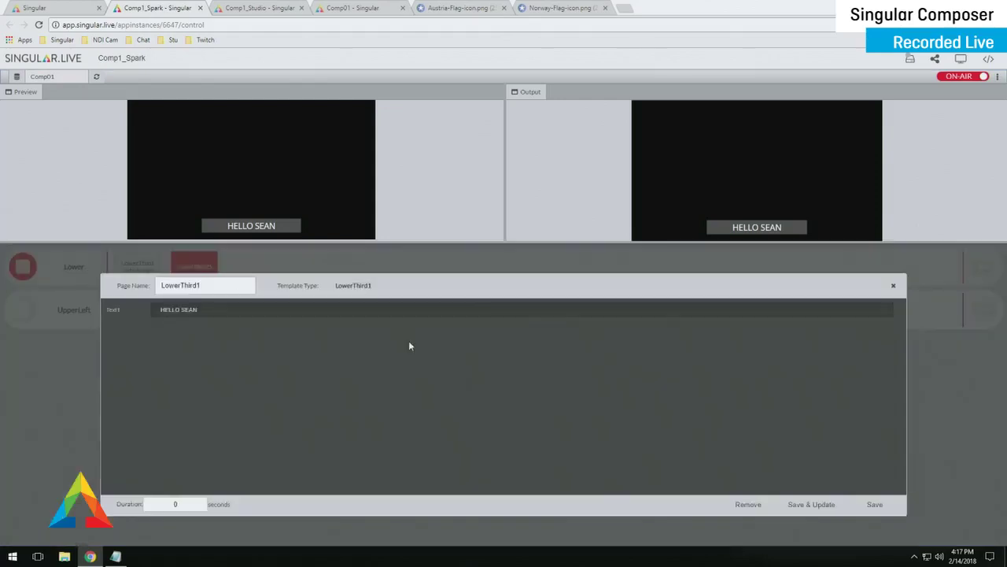
click(893, 285)
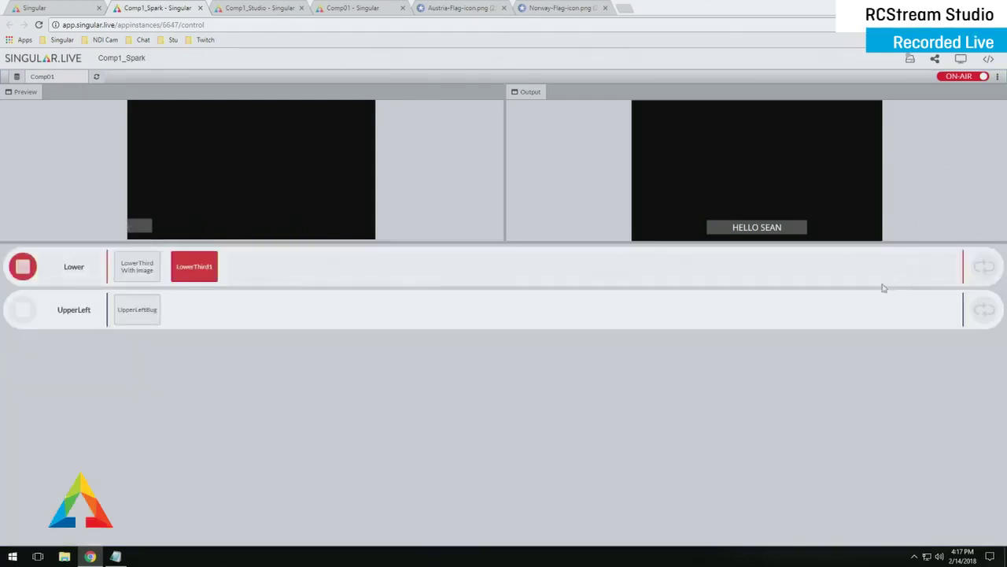
drag(506, 242, 515, 317)
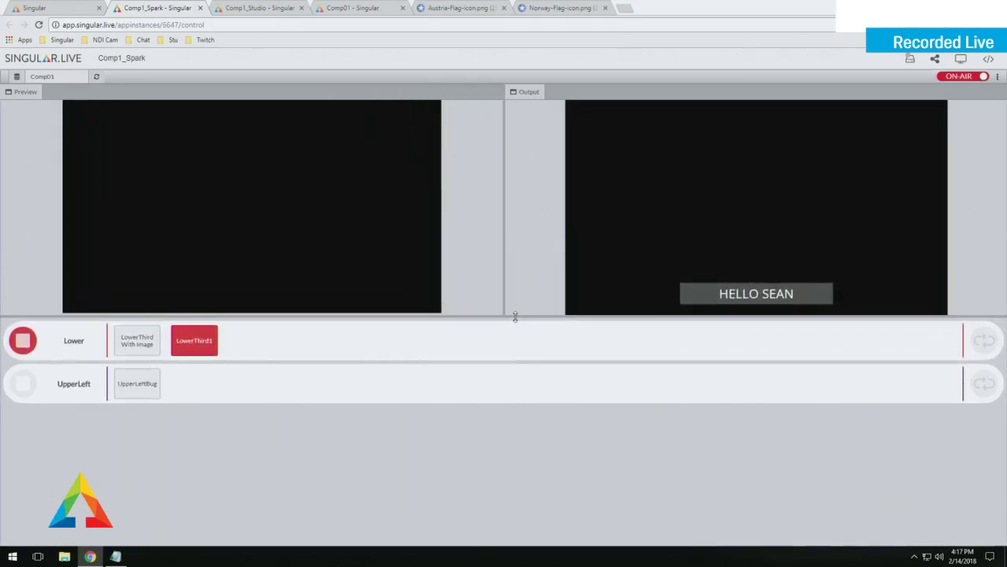